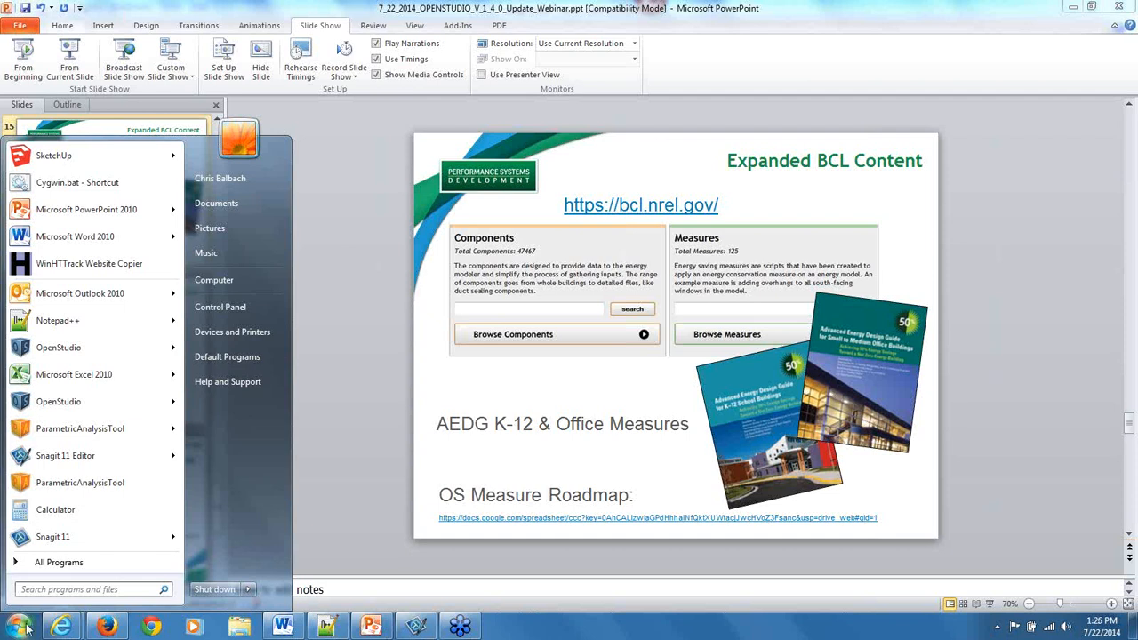
Launch OpenStudio.
{"action": "left_click", "coordinate": [27, 629]}
{"action": "left_click", "coordinate": [22, 627]}
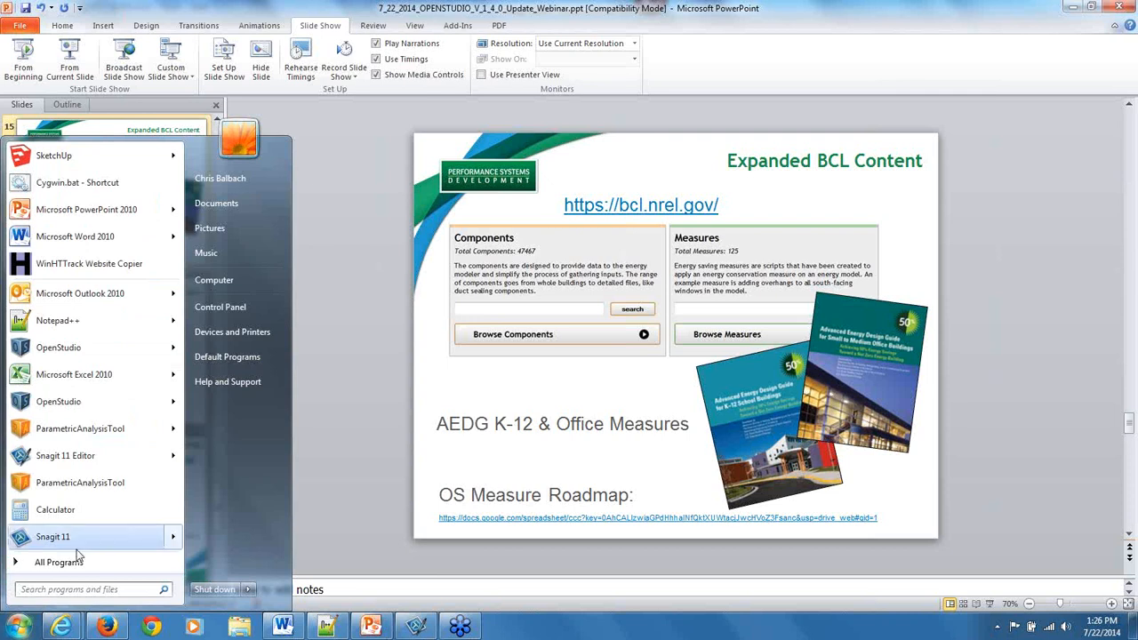
{"action": "left_click", "coordinate": [96, 341]}
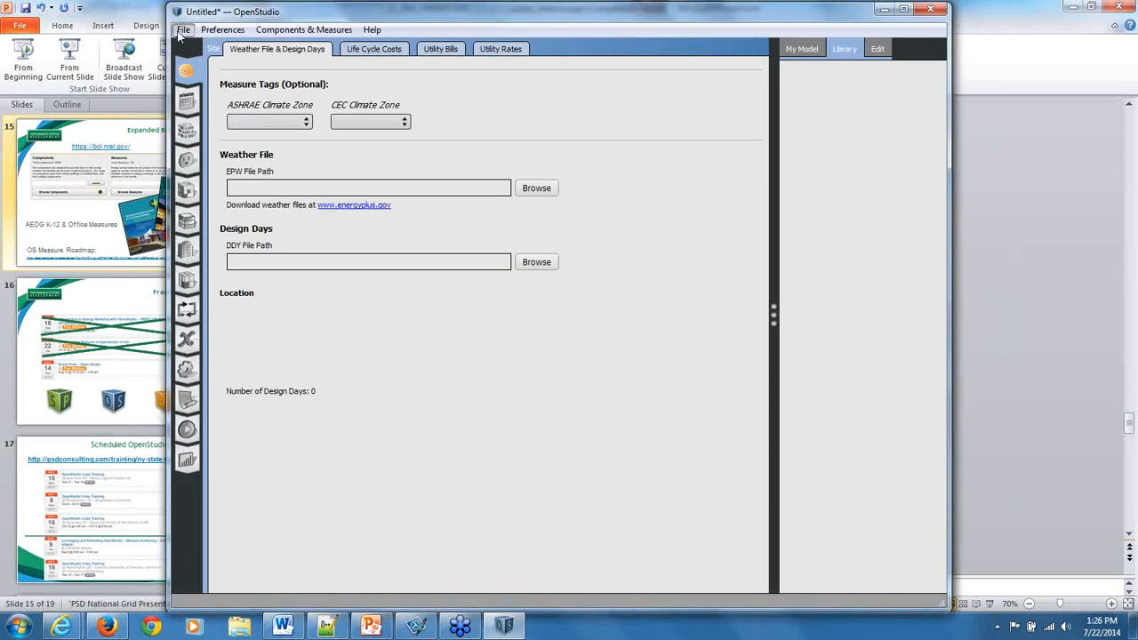
Start opening an existing model and browse to the NYSERDA_OPENSTUDIO_WEBINAR folder in My Documents.
{"action": "left_click", "coordinate": [181, 32]}
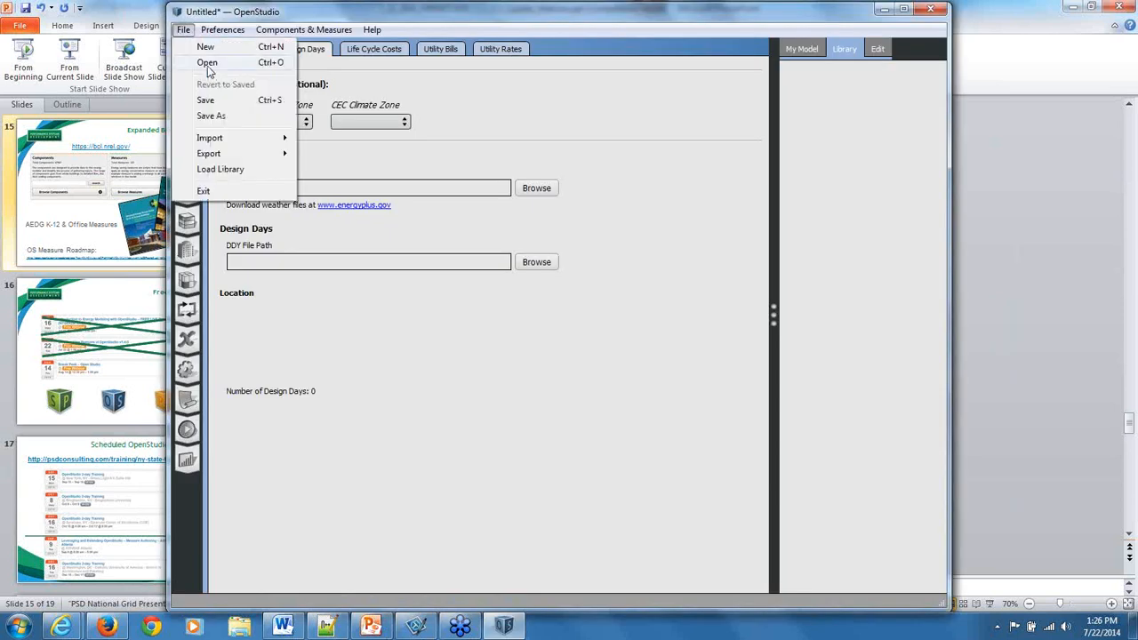
{"action": "left_click", "coordinate": [207, 64]}
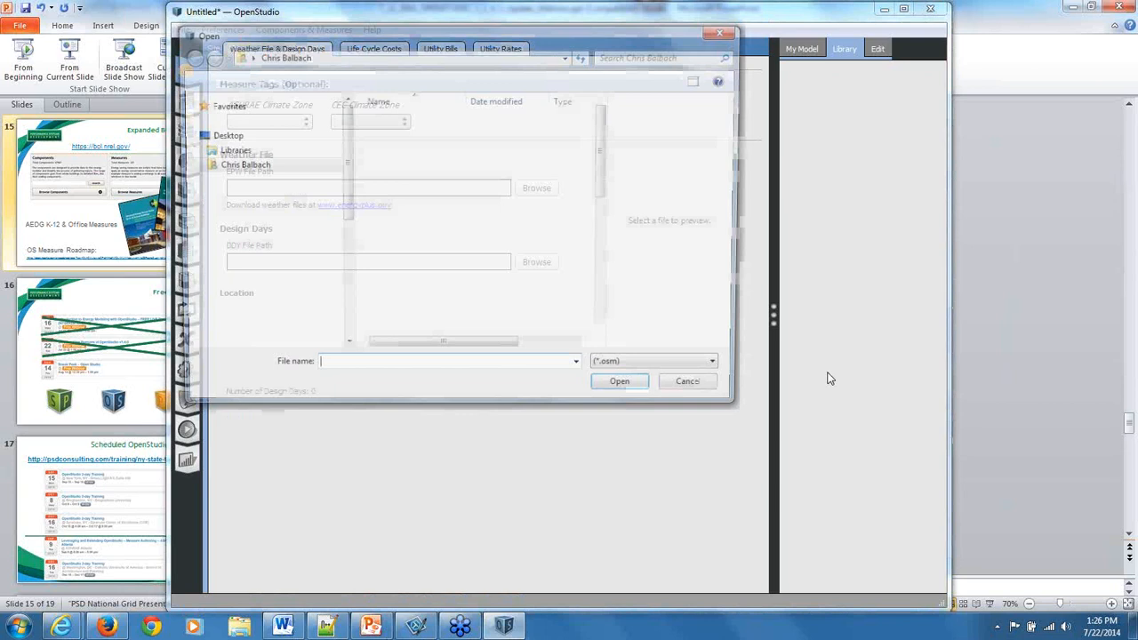
{"action": "left_click", "coordinate": [235, 151]}
{"action": "left_click", "coordinate": [252, 165]}
{"action": "double_click", "coordinate": [258, 179]}
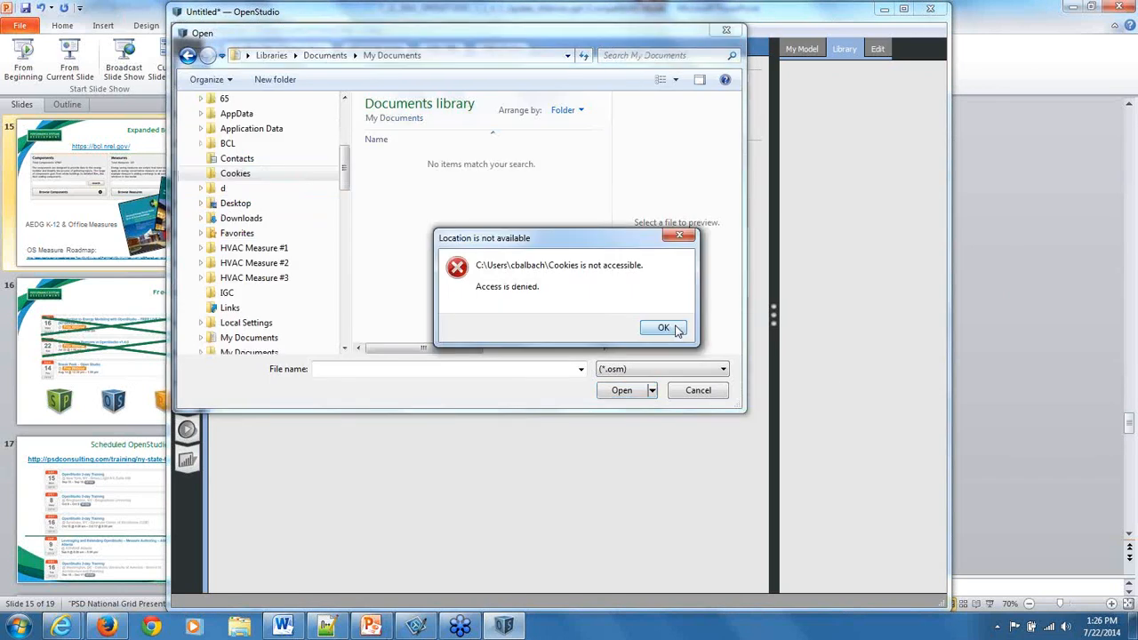
{"action": "left_click", "coordinate": [672, 329]}
{"action": "left_click_drag", "start_coordinate": [345, 169], "coordinate": [345, 242]}
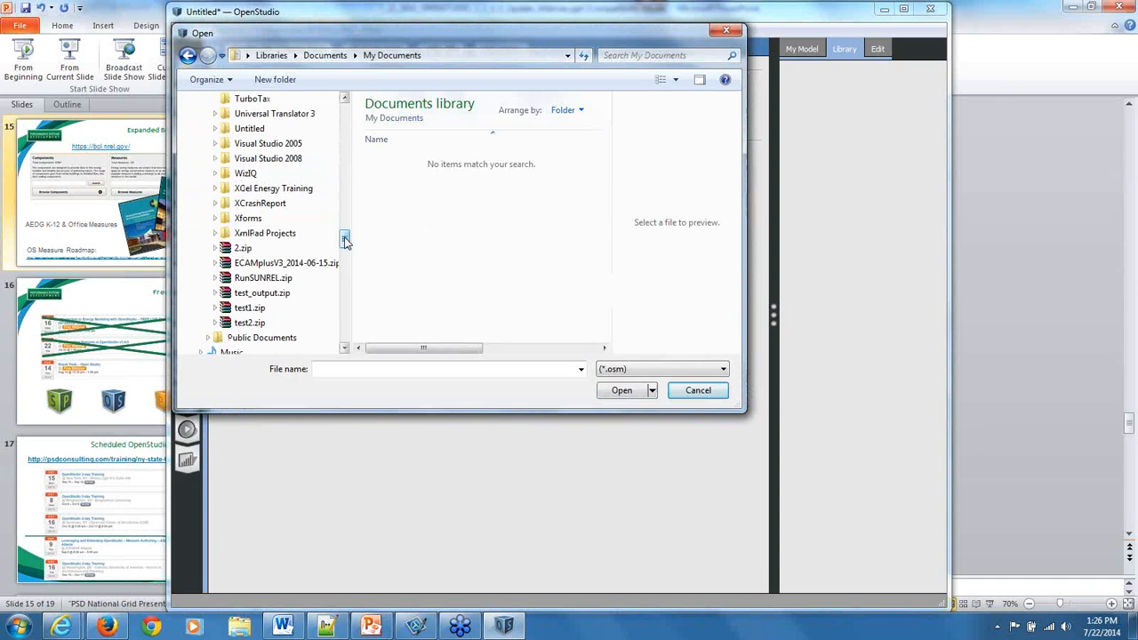
{"action": "scroll", "coordinate": [316, 252], "scroll_direction": "up", "scroll_amount": 10}
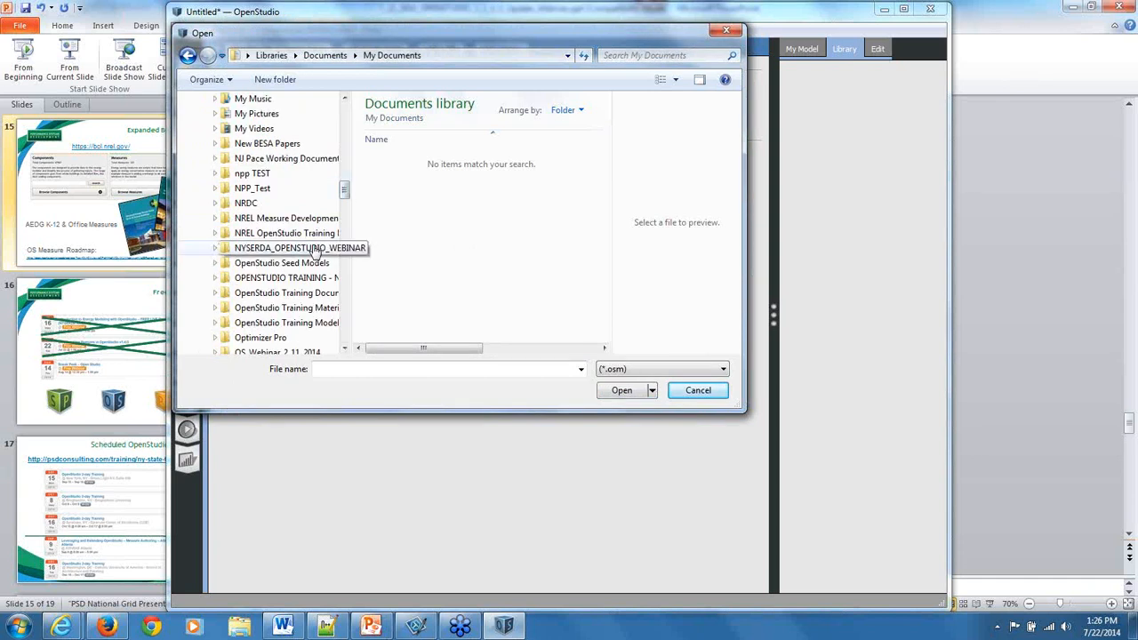
{"action": "left_click", "coordinate": [313, 248]}
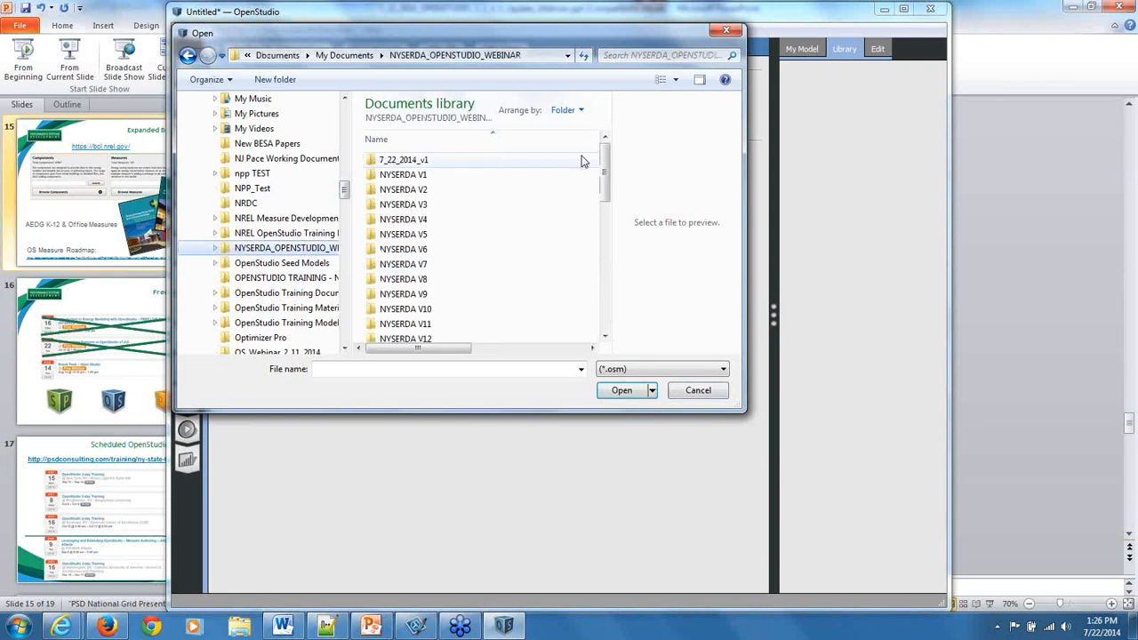
Open the model 7_22_2014_v1.osm from the folder and discard the changes to the untitled document.
{"action": "left_click_drag", "start_coordinate": [610, 152], "coordinate": [609, 268]}
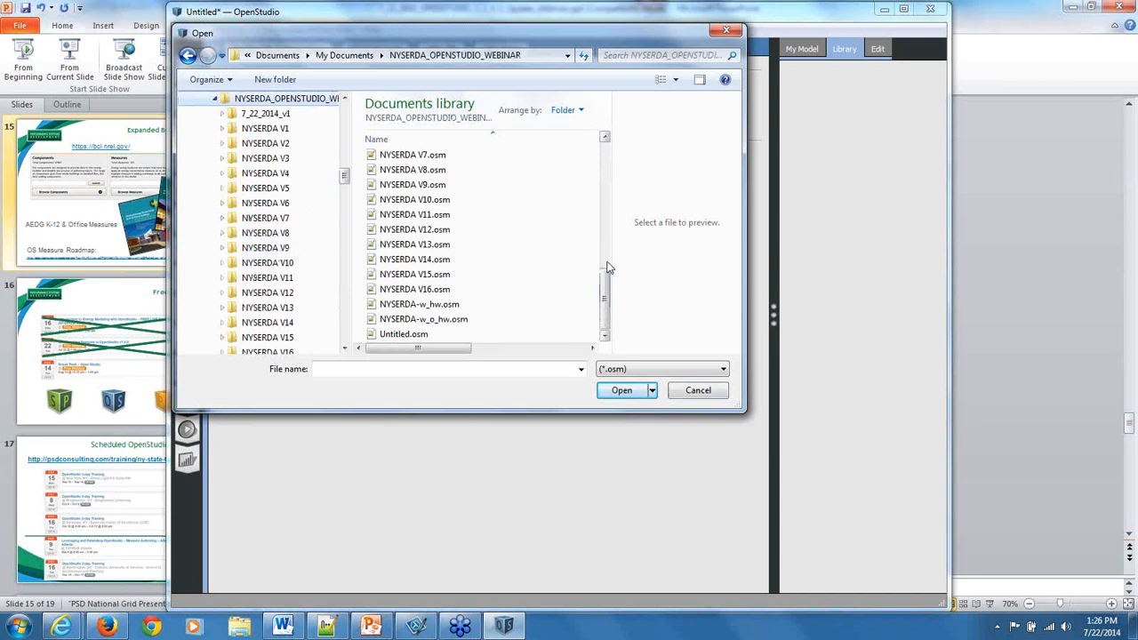
{"action": "scroll", "coordinate": [609, 268], "scroll_direction": "up", "scroll_amount": 3}
{"action": "left_click", "coordinate": [420, 215]}
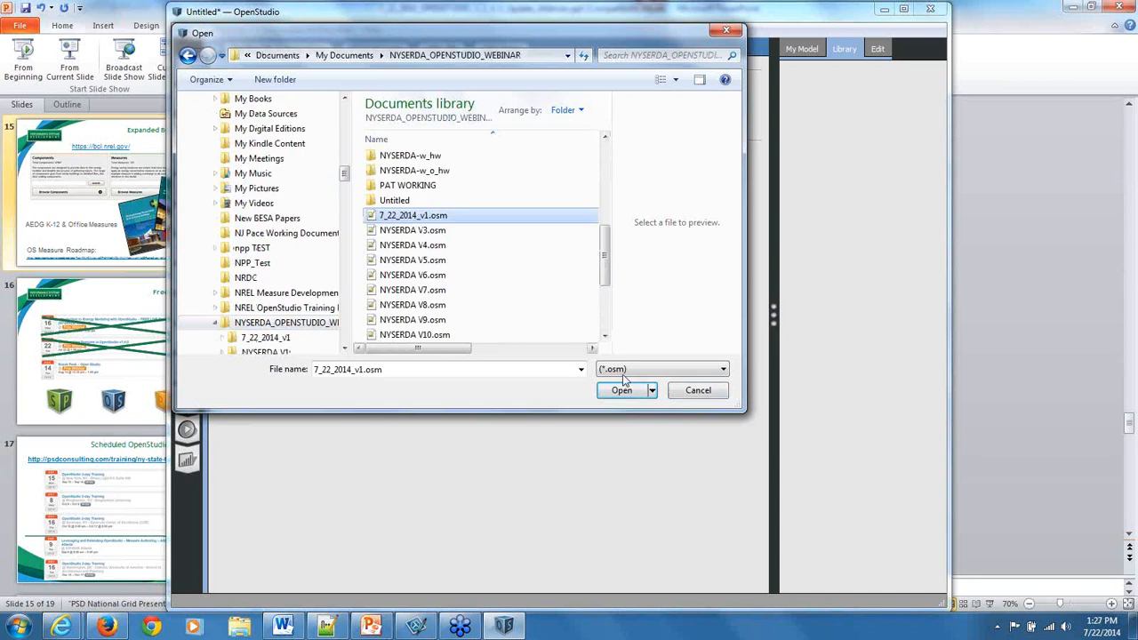
{"action": "left_click", "coordinate": [622, 389]}
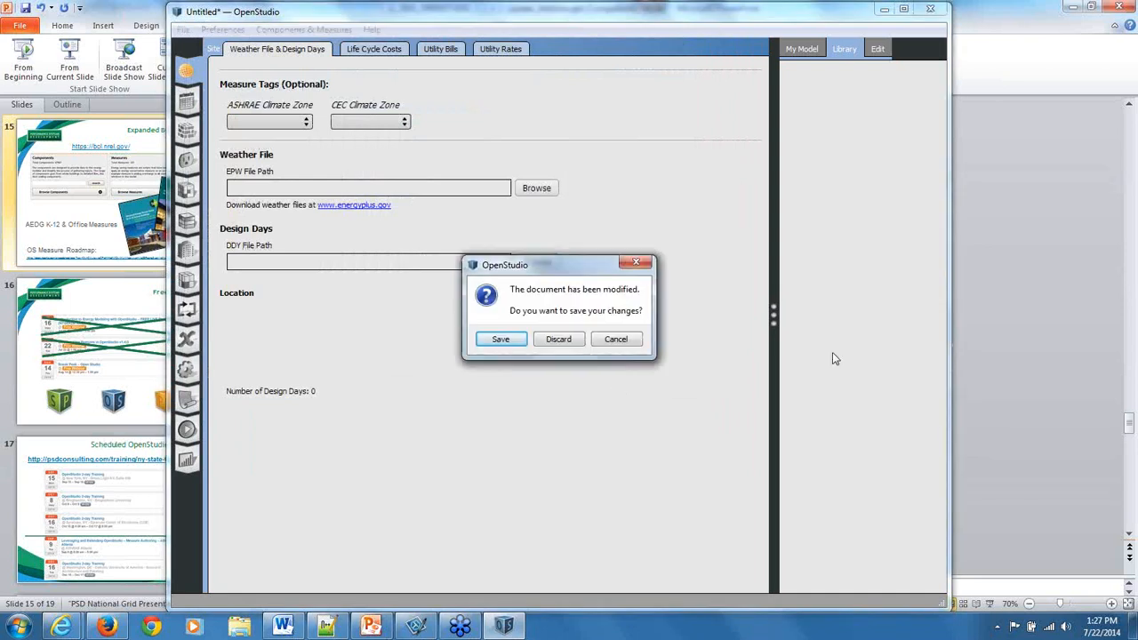
{"action": "left_click", "coordinate": [558, 339]}
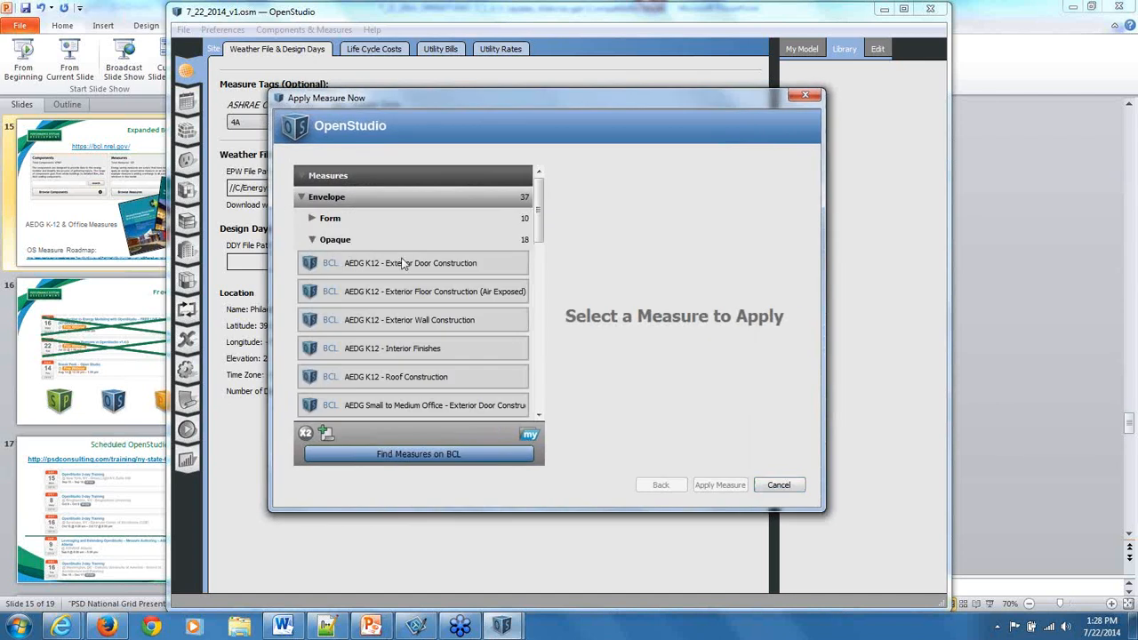
Select the envelope measure "Set R-value of Insulation for Roofs to a Specific Value" in the Apply Measure Now dialog.
{"action": "scroll", "coordinate": [407, 262], "scroll_direction": "down", "scroll_amount": 3}
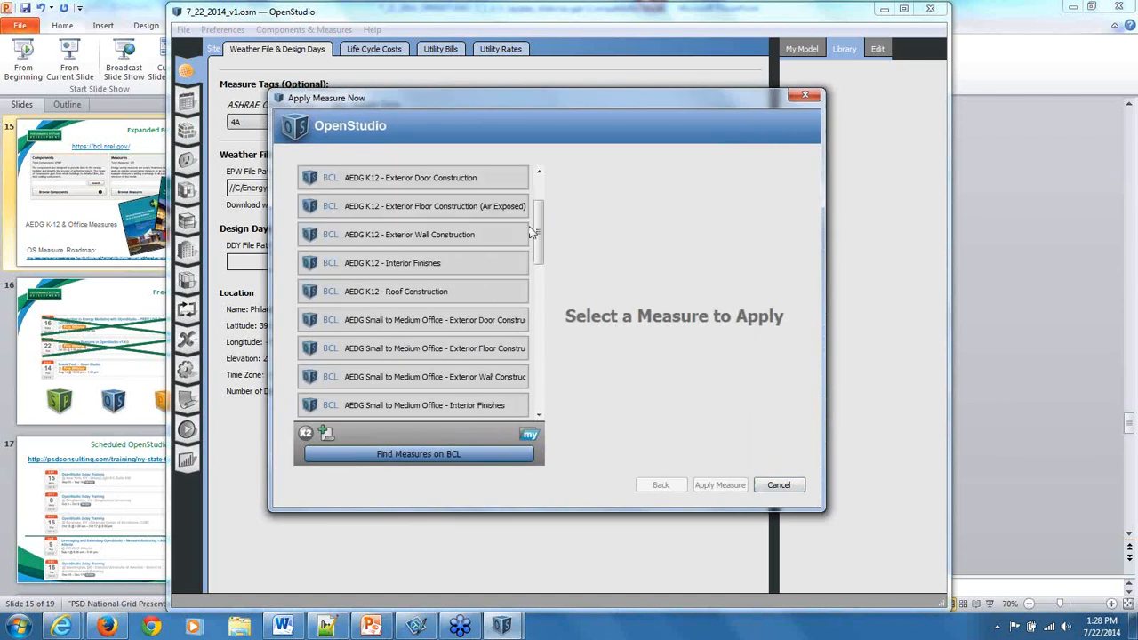
{"action": "left_click_drag", "start_coordinate": [544, 239], "coordinate": [559, 318]}
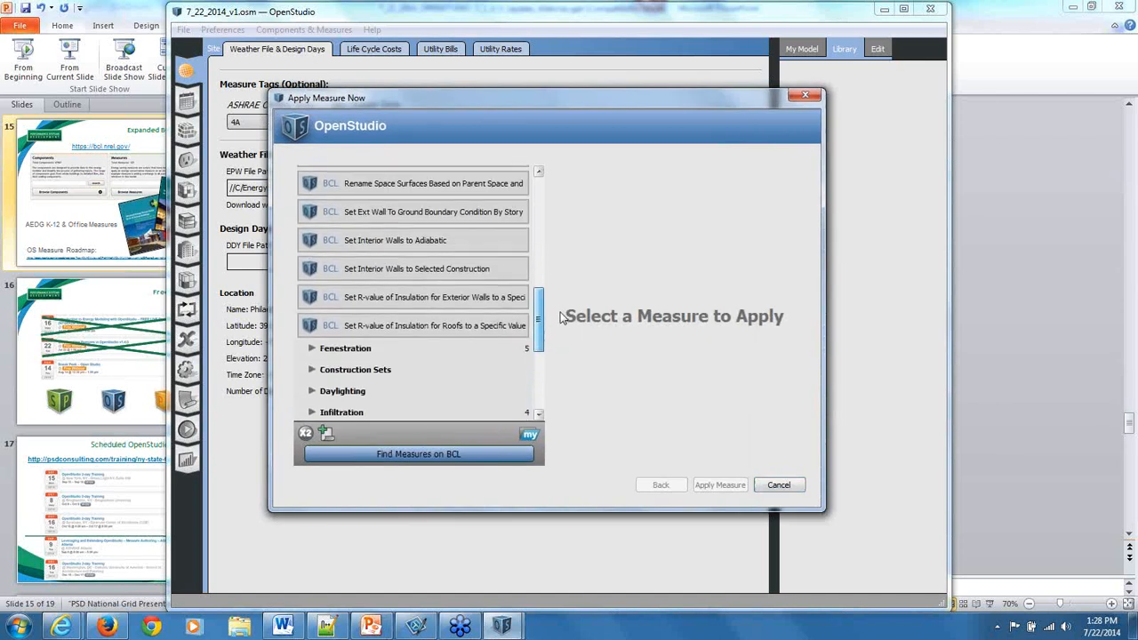
{"action": "left_click", "coordinate": [382, 328]}
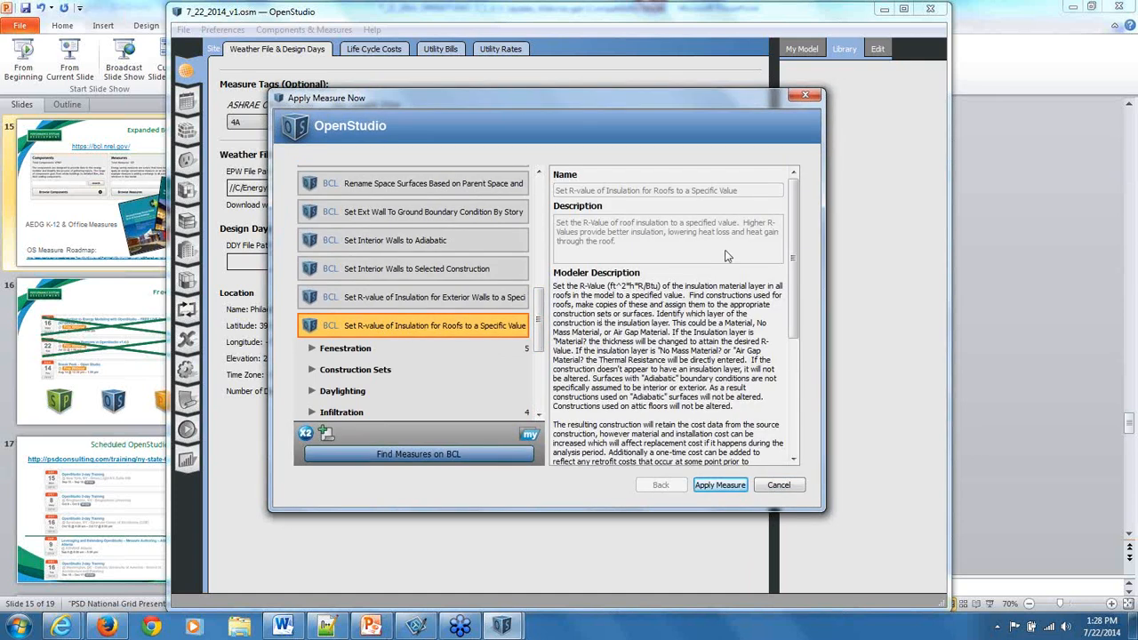
Set the measure's insulation R-value to 50, apply it to the model and accept the changes.
{"action": "left_click_drag", "start_coordinate": [798, 225], "coordinate": [798, 338]}
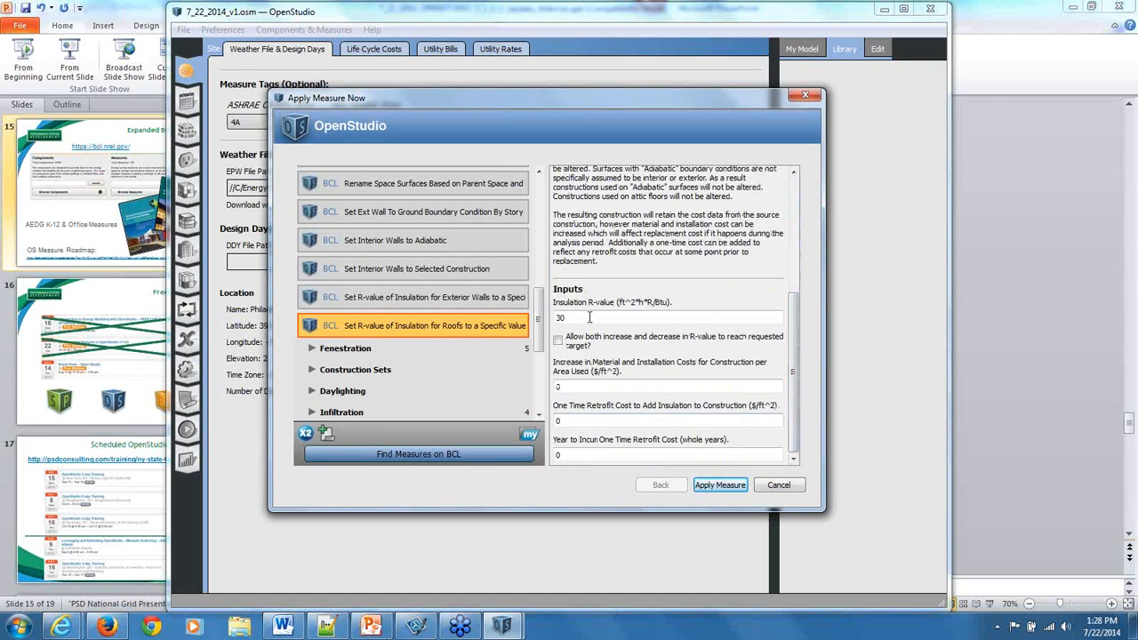
{"action": "type", "text": "5"}
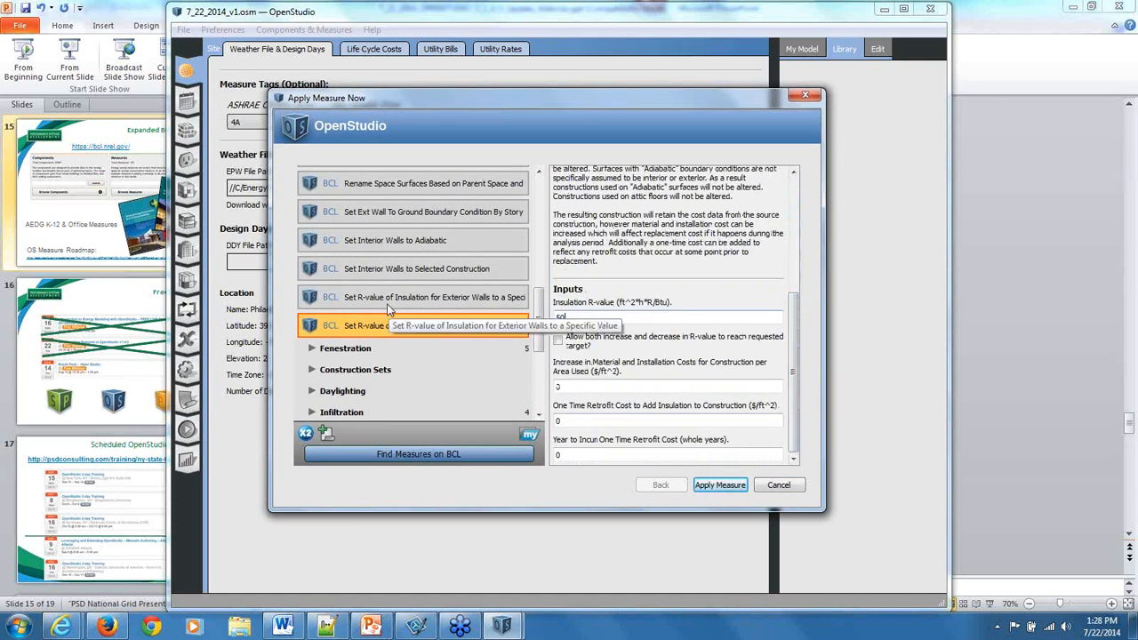
{"action": "left_click", "coordinate": [718, 487]}
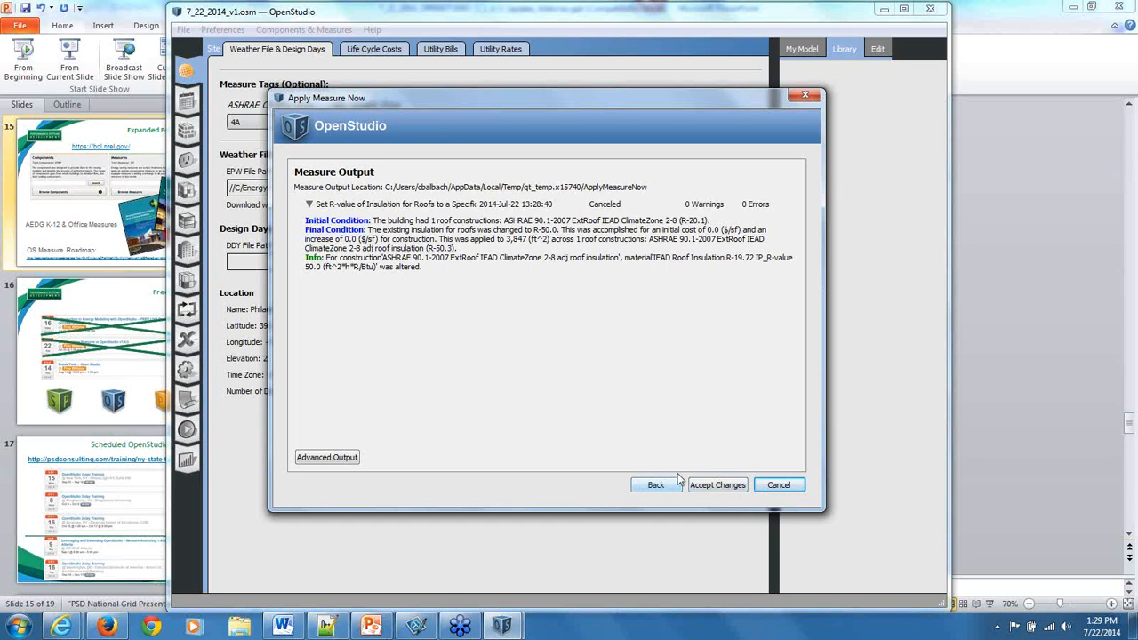
{"action": "left_click", "coordinate": [708, 489]}
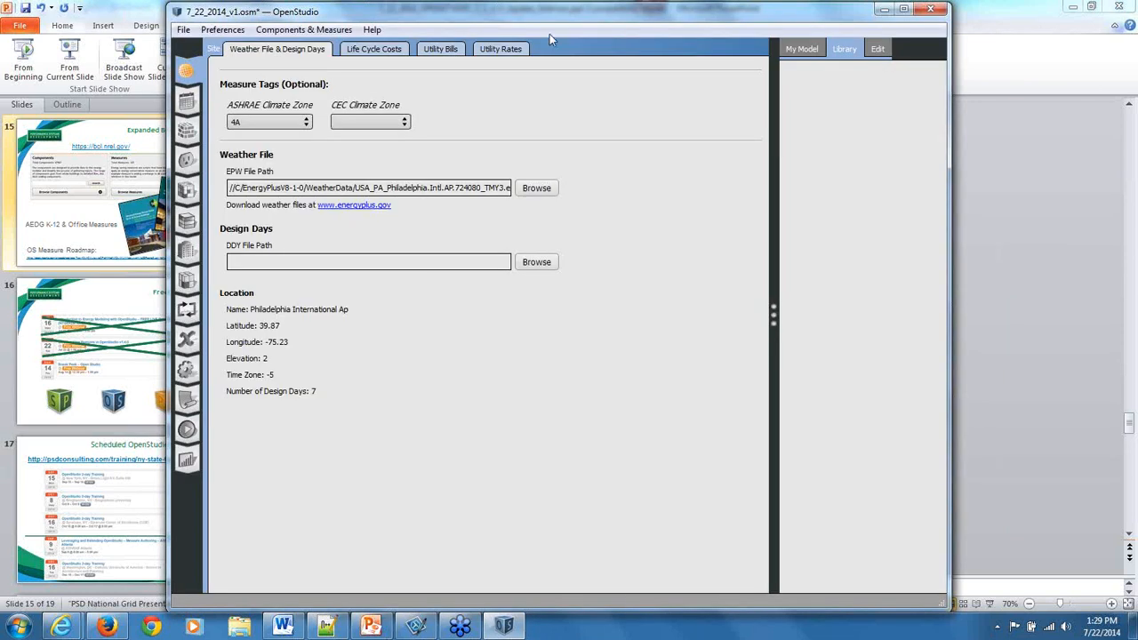
Revert the model to its last saved version.
{"action": "left_click", "coordinate": [184, 31]}
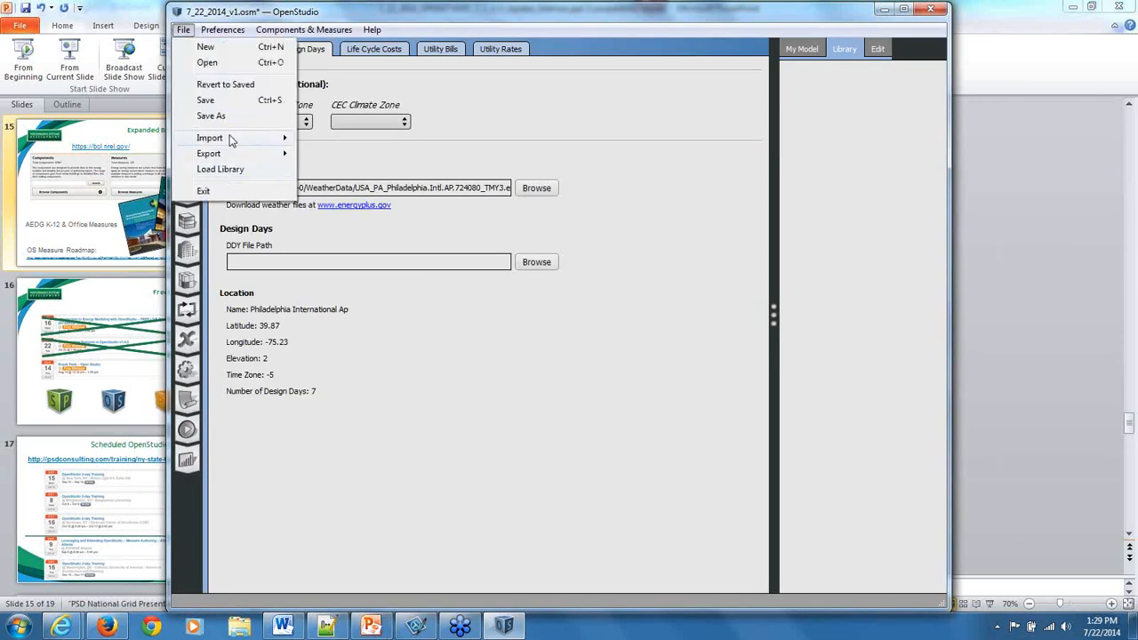
{"action": "left_click", "coordinate": [248, 89]}
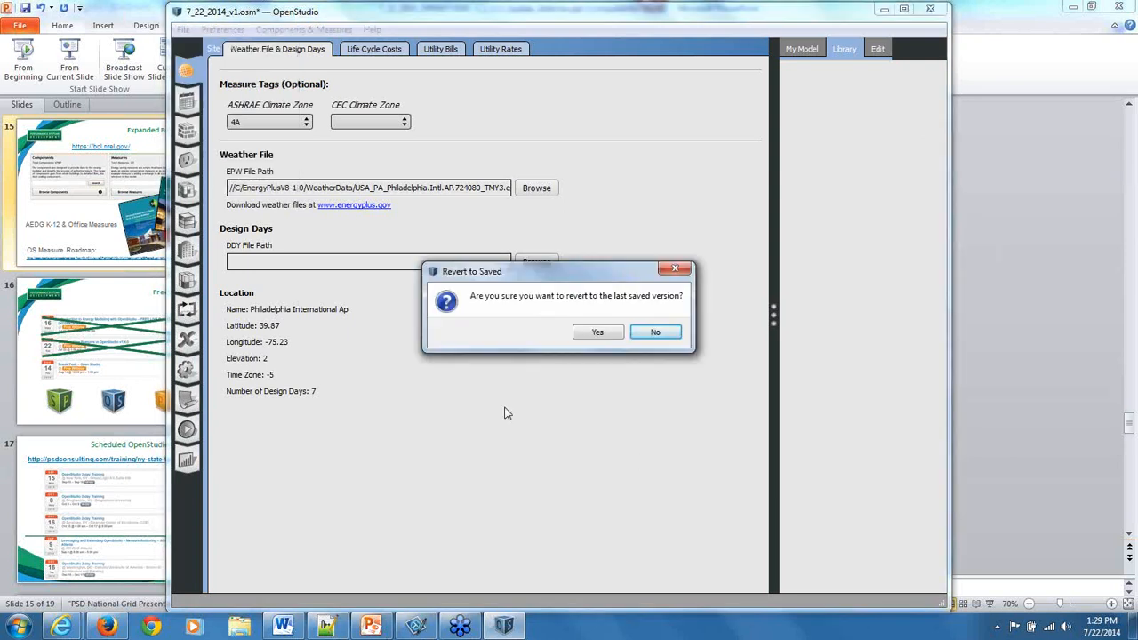
{"action": "left_click", "coordinate": [599, 332]}
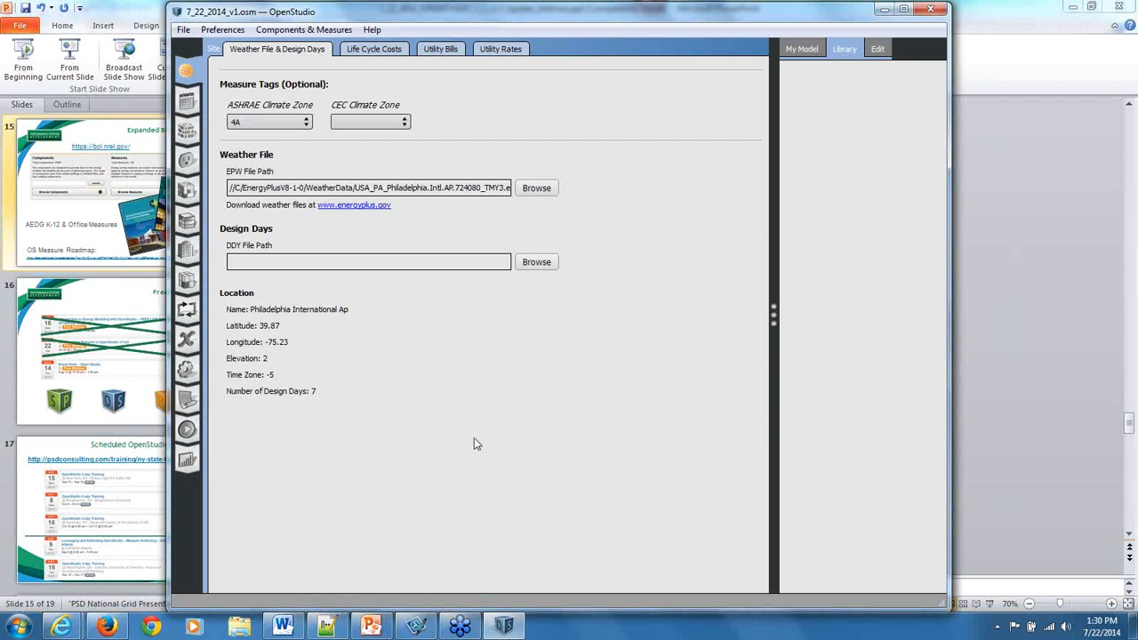
Find and launch SketchUp.
{"action": "left_click", "coordinate": [19, 624]}
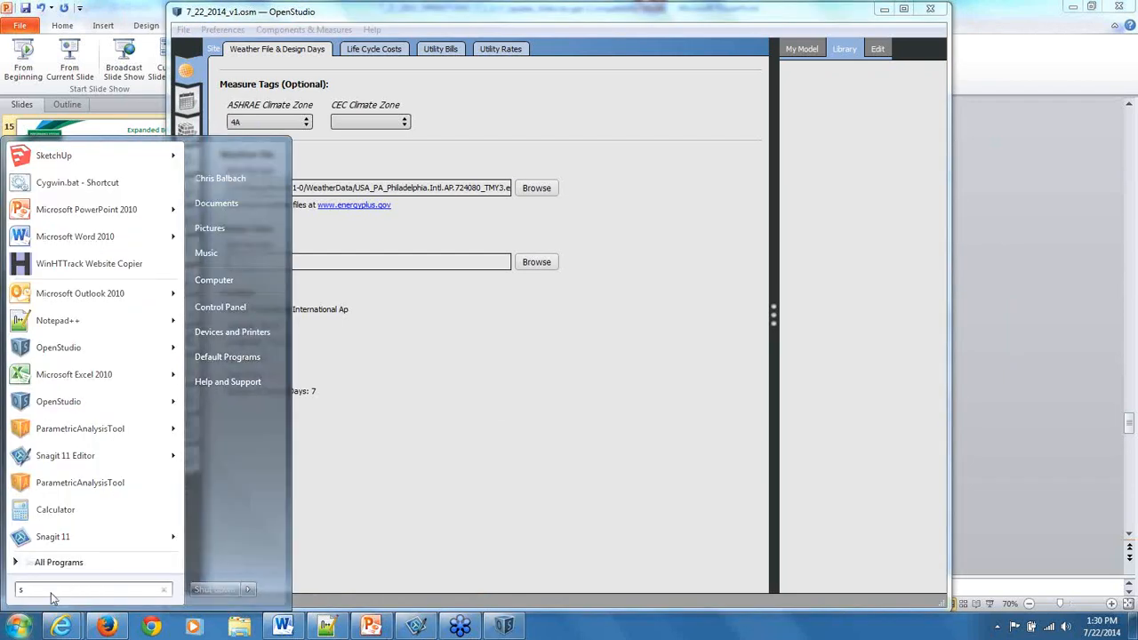
{"action": "type", "text": "ske"}
{"action": "left_click", "coordinate": [58, 181]}
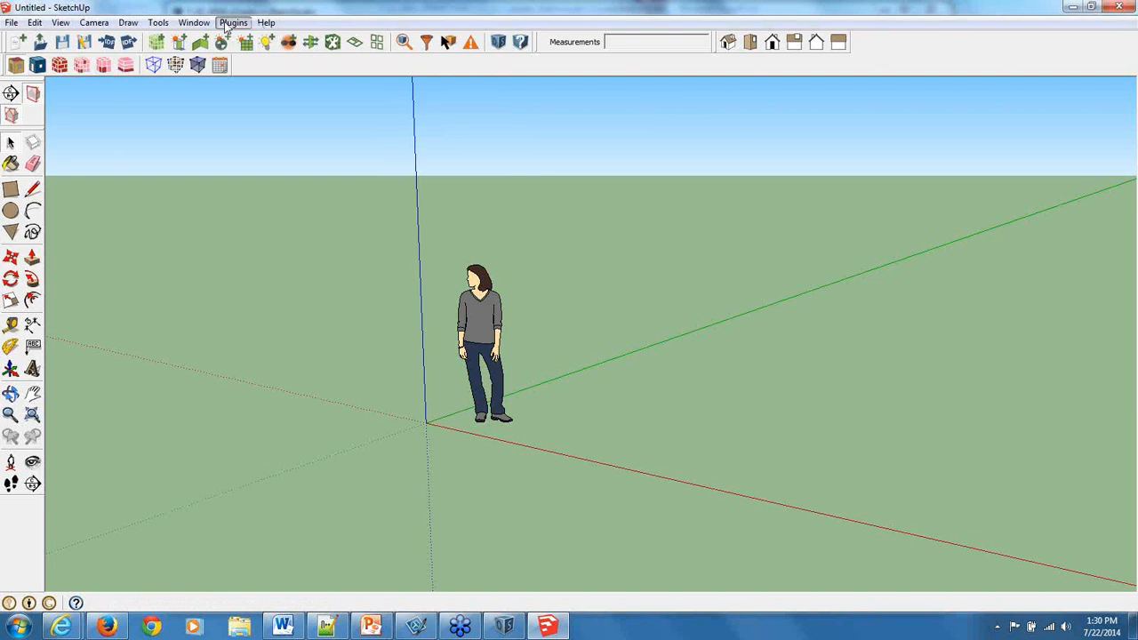
Delete the default person figure from the empty SketchUp scene.
{"action": "left_click", "coordinate": [227, 23]}
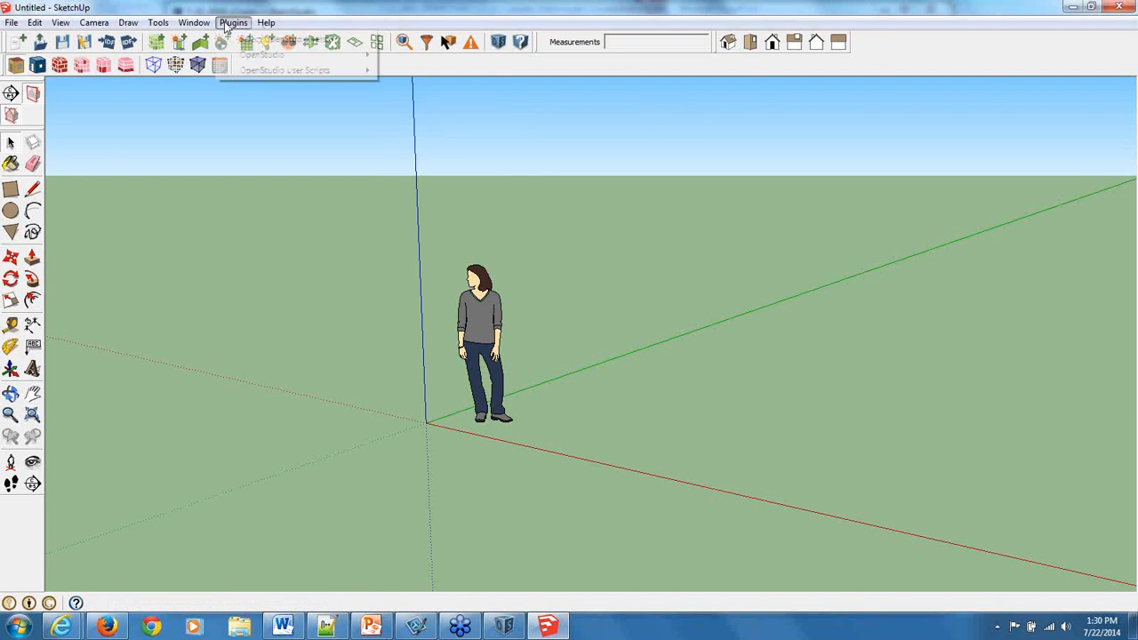
{"action": "left_click", "coordinate": [289, 39]}
{"action": "left_click", "coordinate": [483, 322]}
{"action": "left_click", "coordinate": [490, 335]}
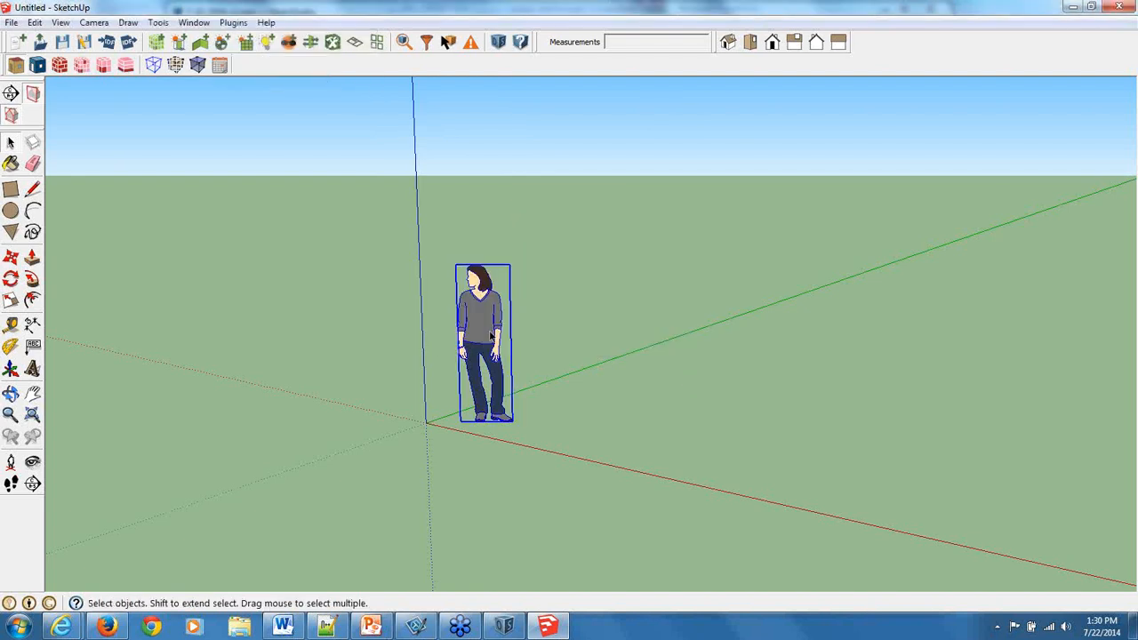
{"action": "key", "text": "Delete"}
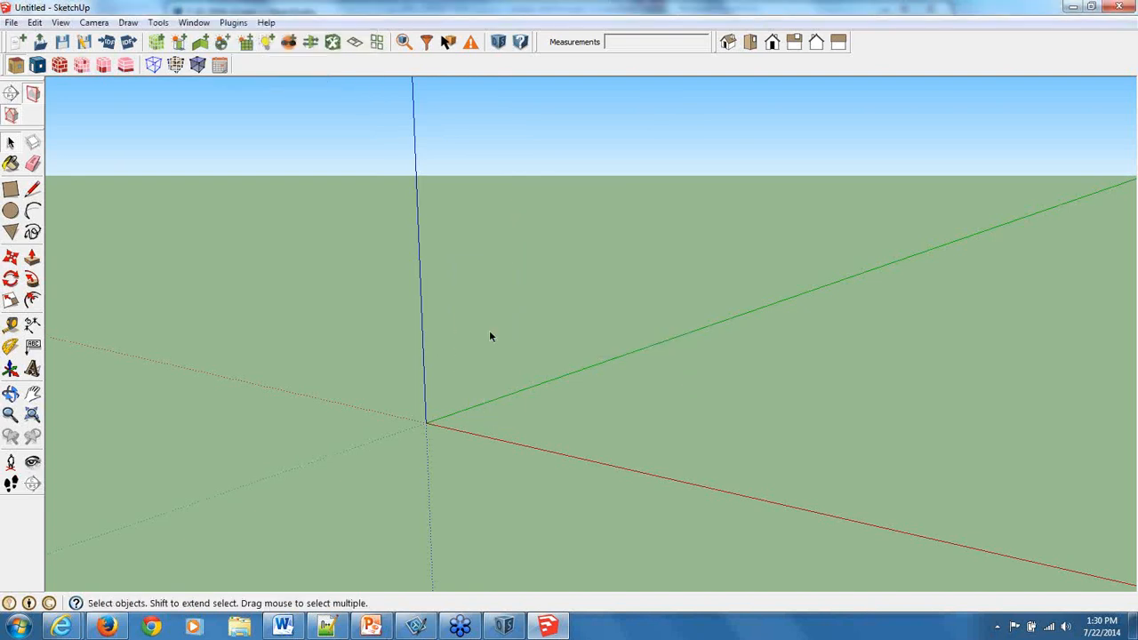
Start a new OpenStudio model from template, but open the Office.osm template file in Notepad++ from the file list.
{"action": "left_click", "coordinate": [235, 25]}
{"action": "left_click", "coordinate": [614, 70]}
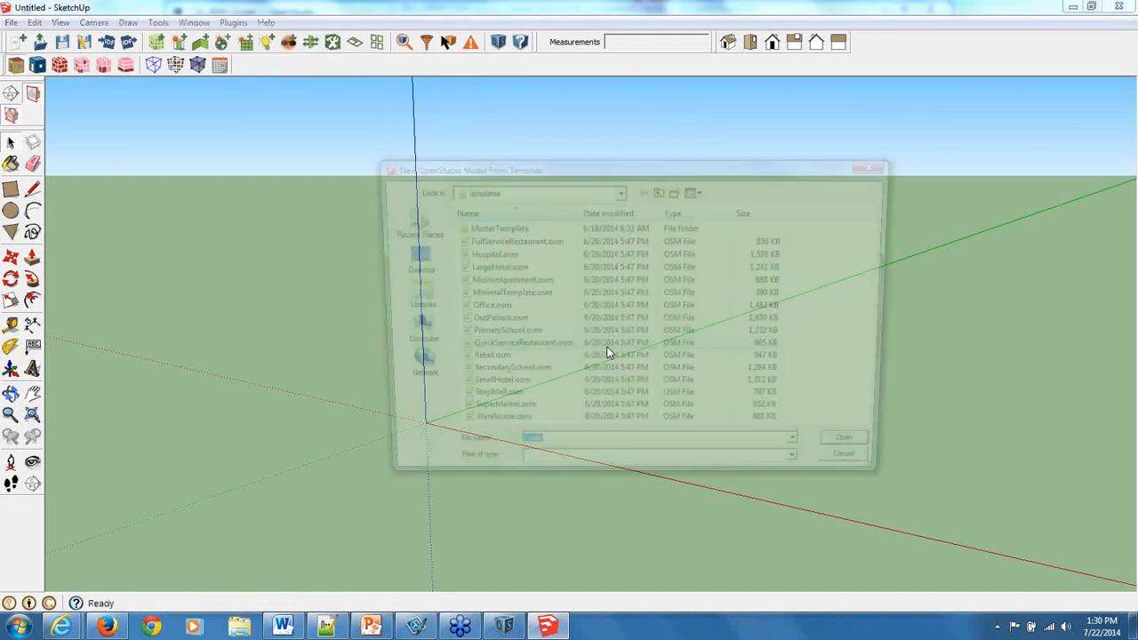
{"action": "right_click", "coordinate": [482, 306]}
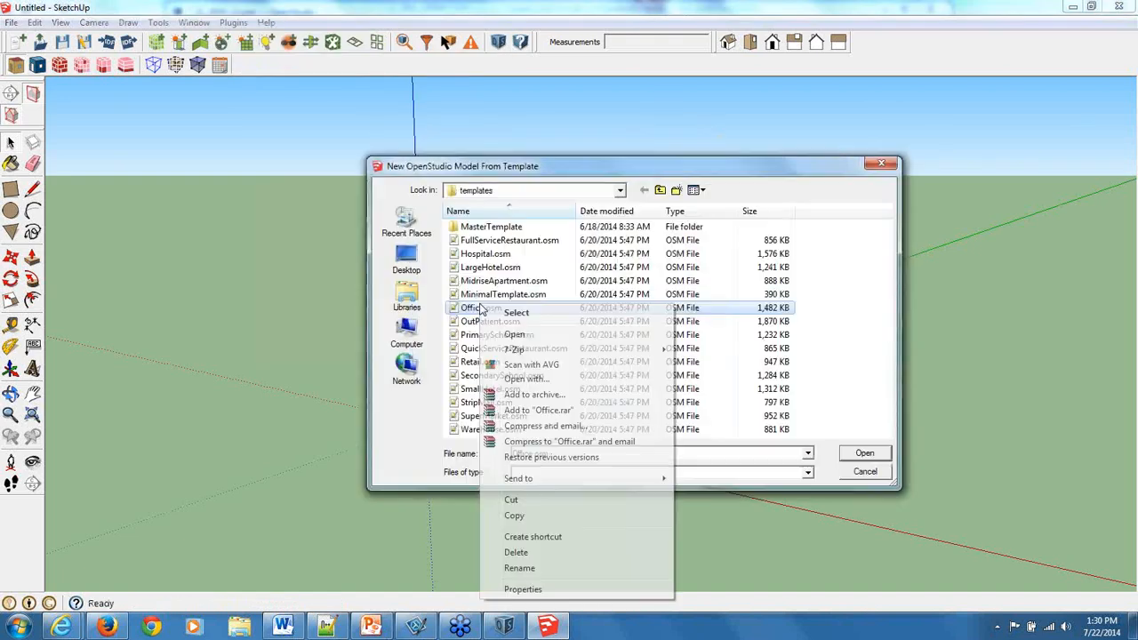
{"action": "key", "text": "Escape"}
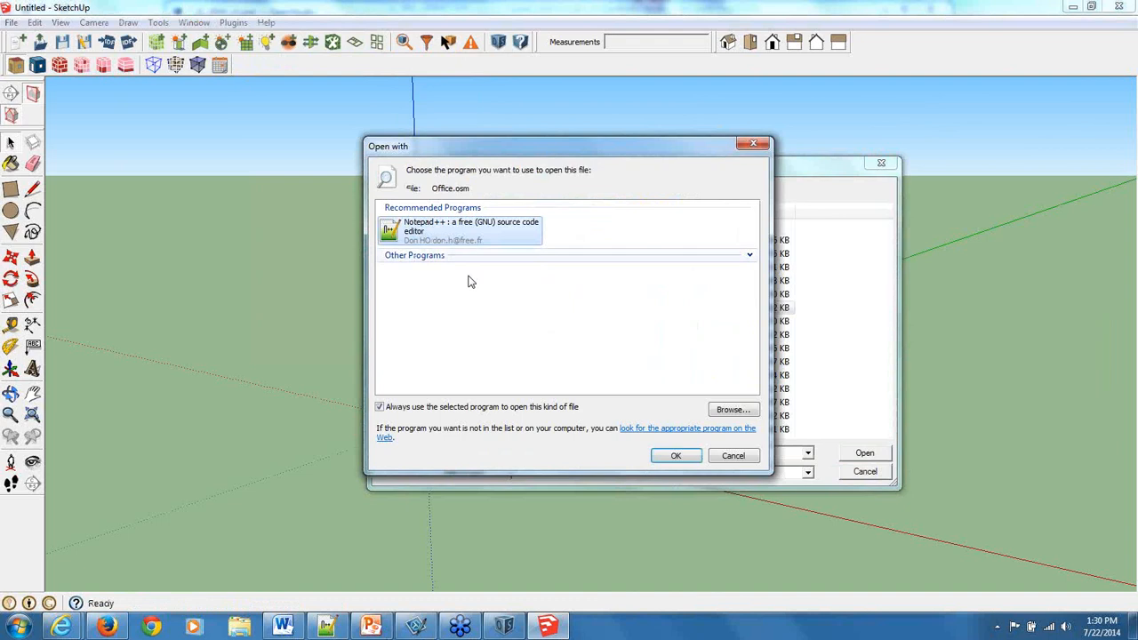
{"action": "left_click", "coordinate": [674, 455]}
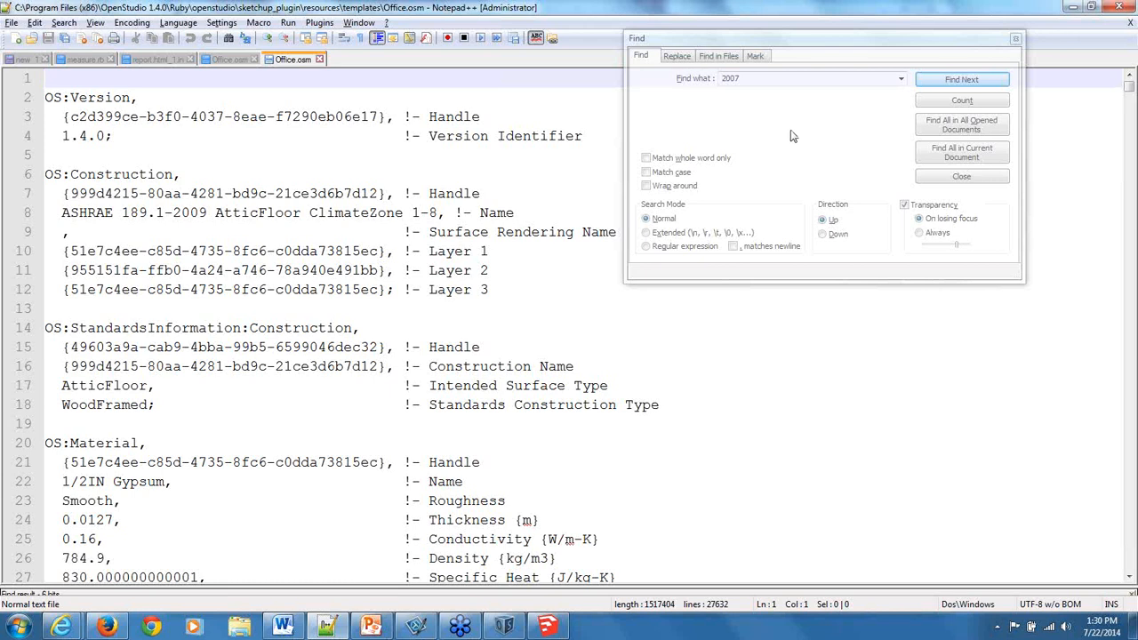
Search Office.osm for "2007" and close the search dialog.
{"action": "key", "text": "ctrl+m"}
{"action": "left_click", "coordinate": [955, 81]}
{"action": "key", "text": "ctrl+f"}
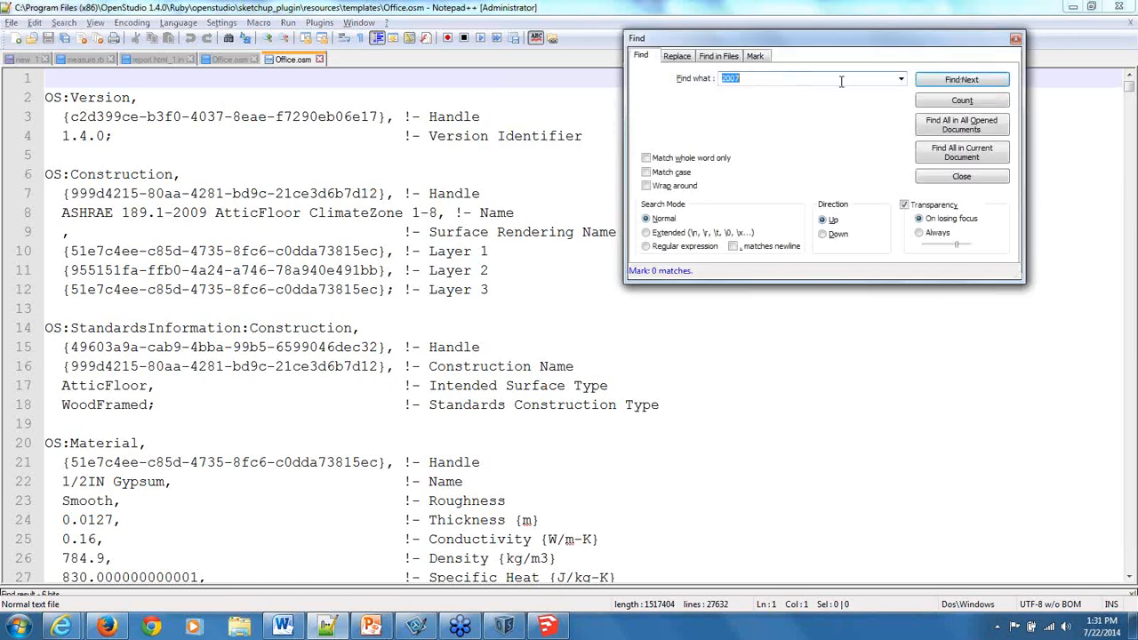
{"action": "left_click", "coordinate": [964, 80]}
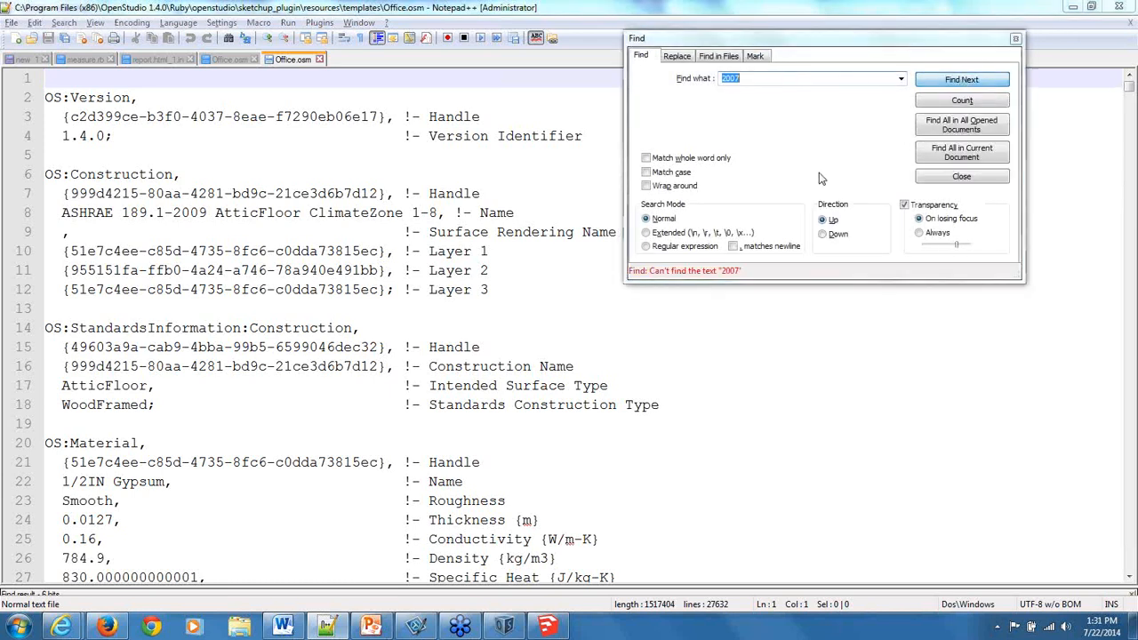
{"action": "left_click", "coordinate": [961, 176]}
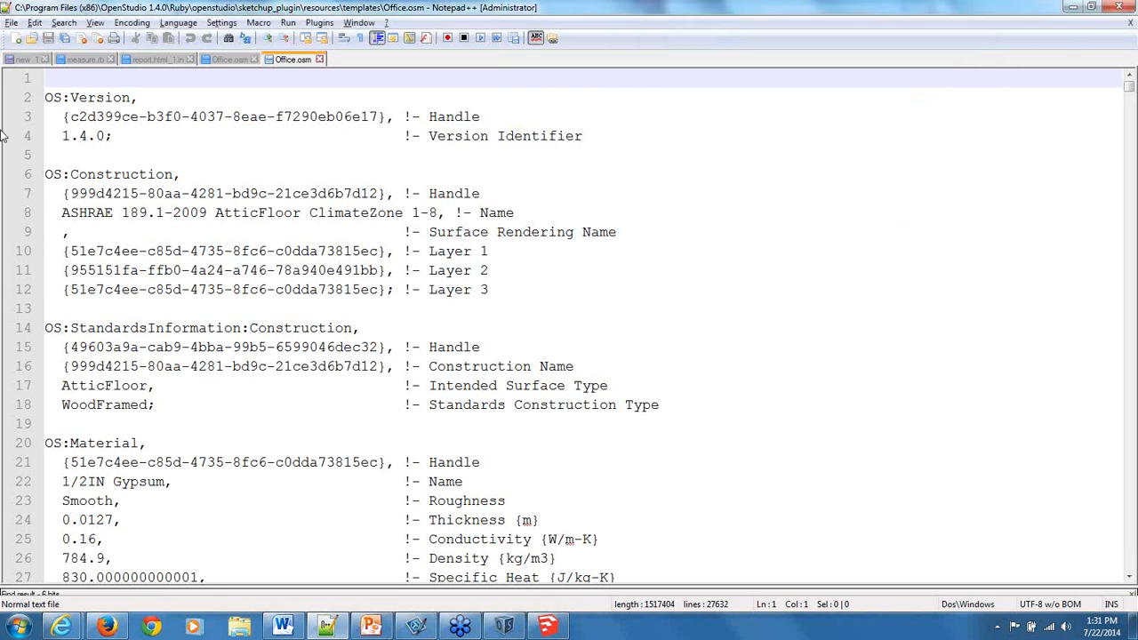
Search the SketchUp plug-in's Office.osm template for "2007" and "2010", and close that file.
{"action": "left_click", "coordinate": [200, 218]}
{"action": "left_click", "coordinate": [64, 23]}
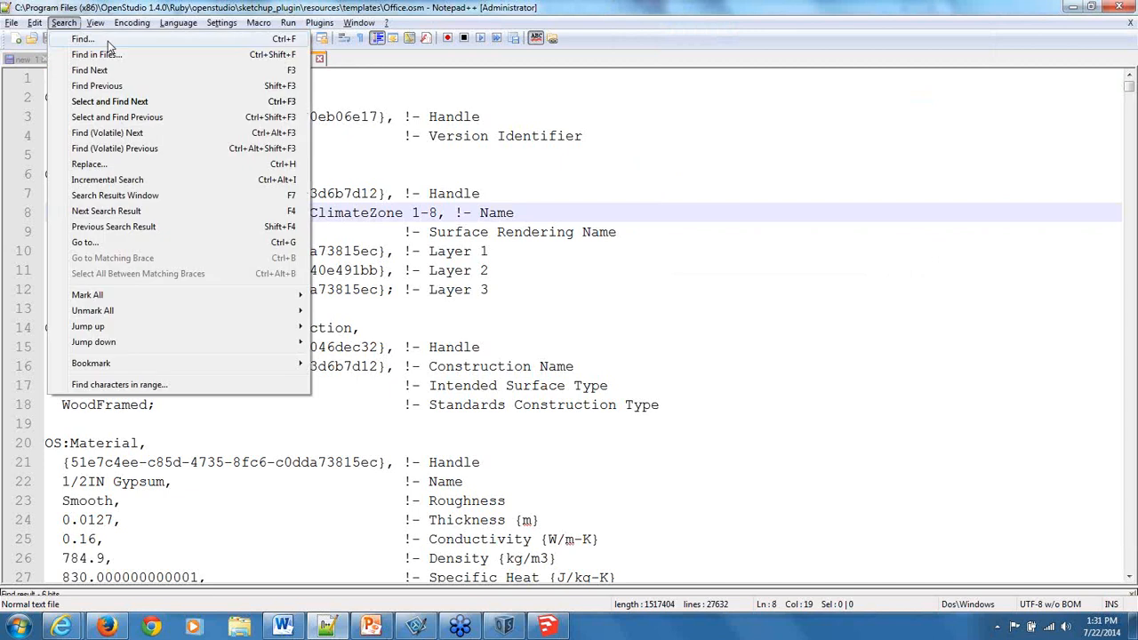
{"action": "left_click", "coordinate": [108, 40]}
{"action": "type", "text": "2007"}
{"action": "key", "text": "Return"}
{"action": "key", "text": "BackSpace"}
{"action": "key", "text": "BackSpace"}
{"action": "type", "text": "10"}
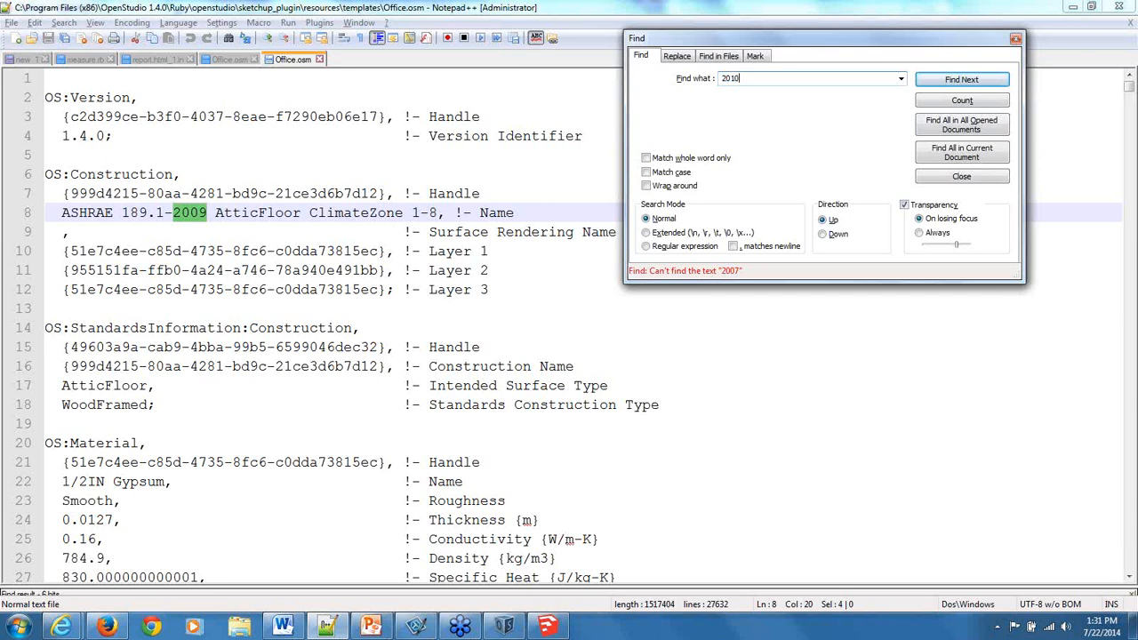
{"action": "key", "text": "Return"}
{"action": "left_click", "coordinate": [970, 177]}
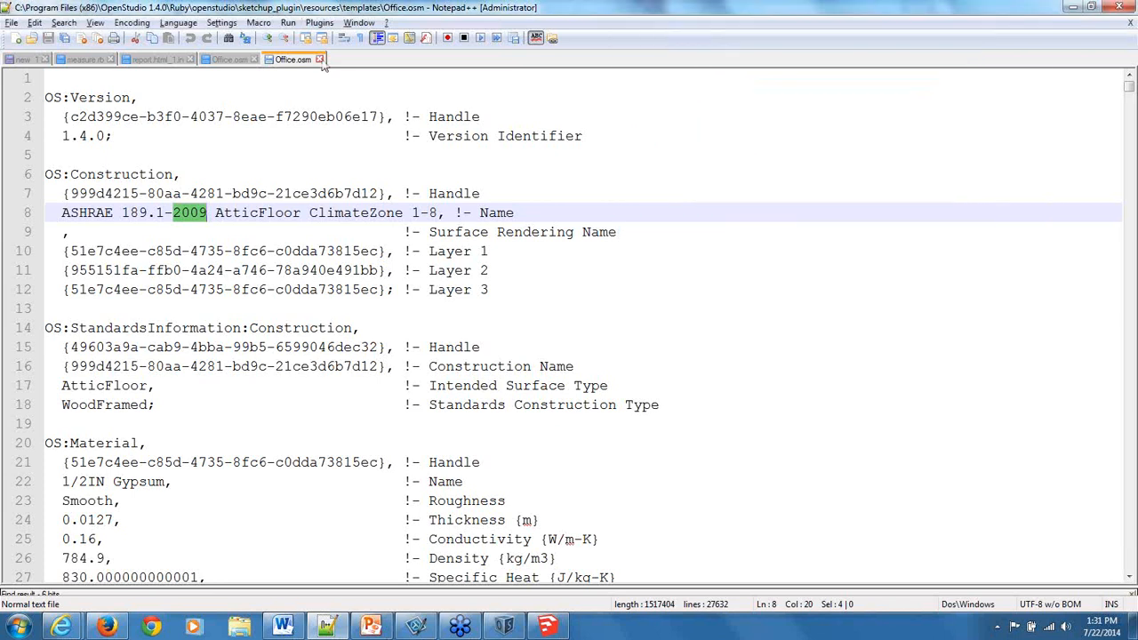
{"action": "left_click", "coordinate": [320, 58]}
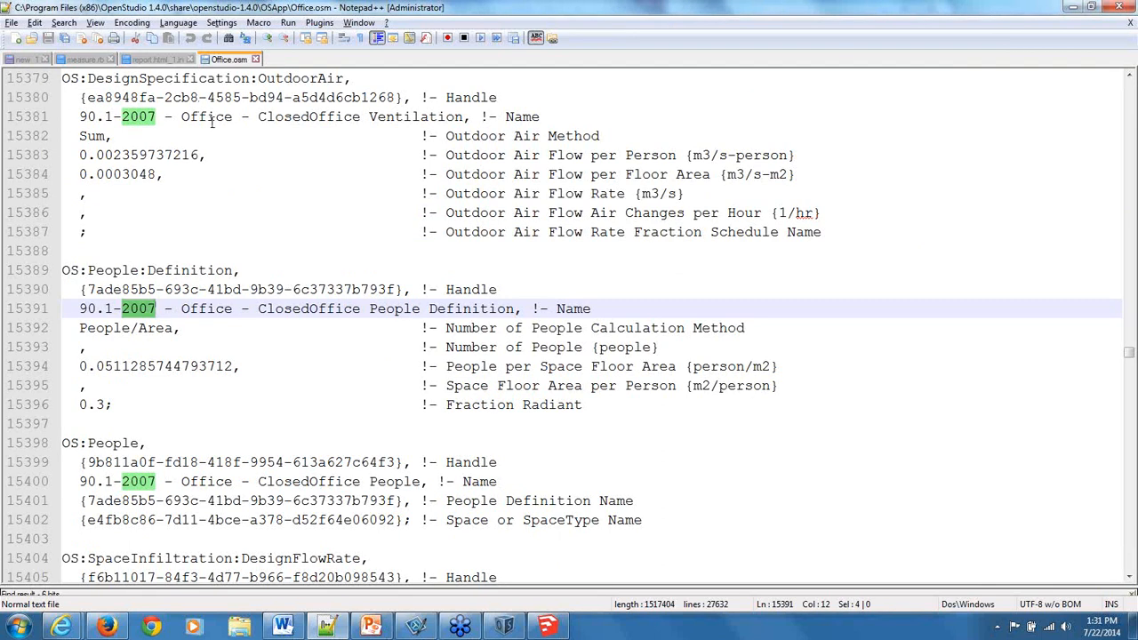
Examine the 90.1-2007 ClosedOffice lights entries in the remaining Office.osm file, highlighting their standard and space type names.
{"action": "scroll", "coordinate": [213, 125], "scroll_direction": "up", "scroll_amount": 1}
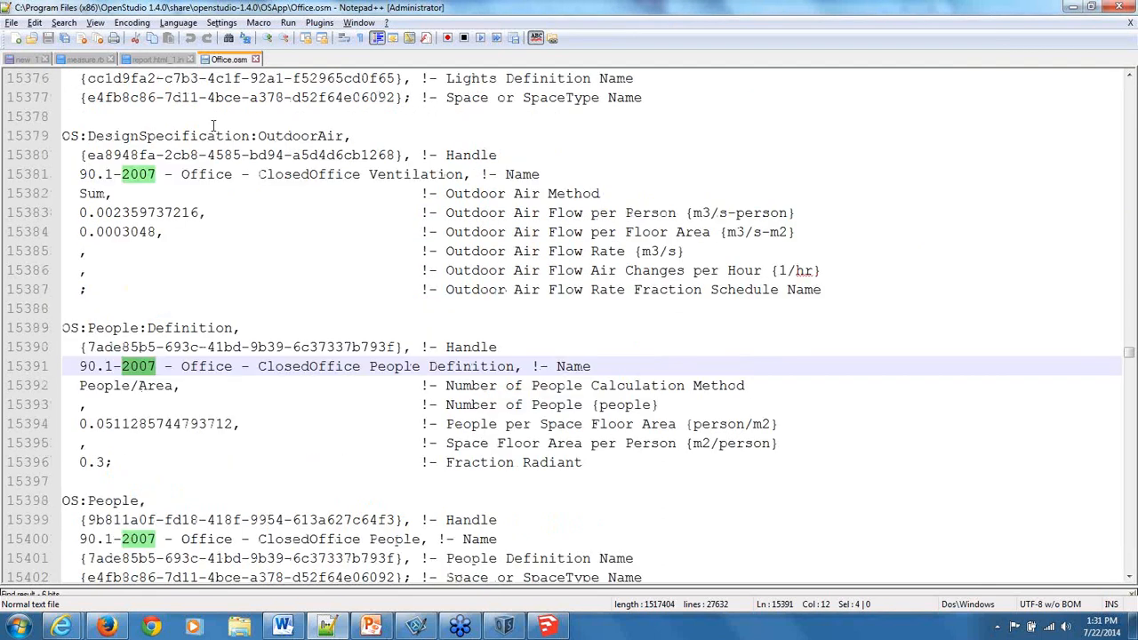
{"action": "scroll", "coordinate": [213, 124], "scroll_direction": "up", "scroll_amount": 3}
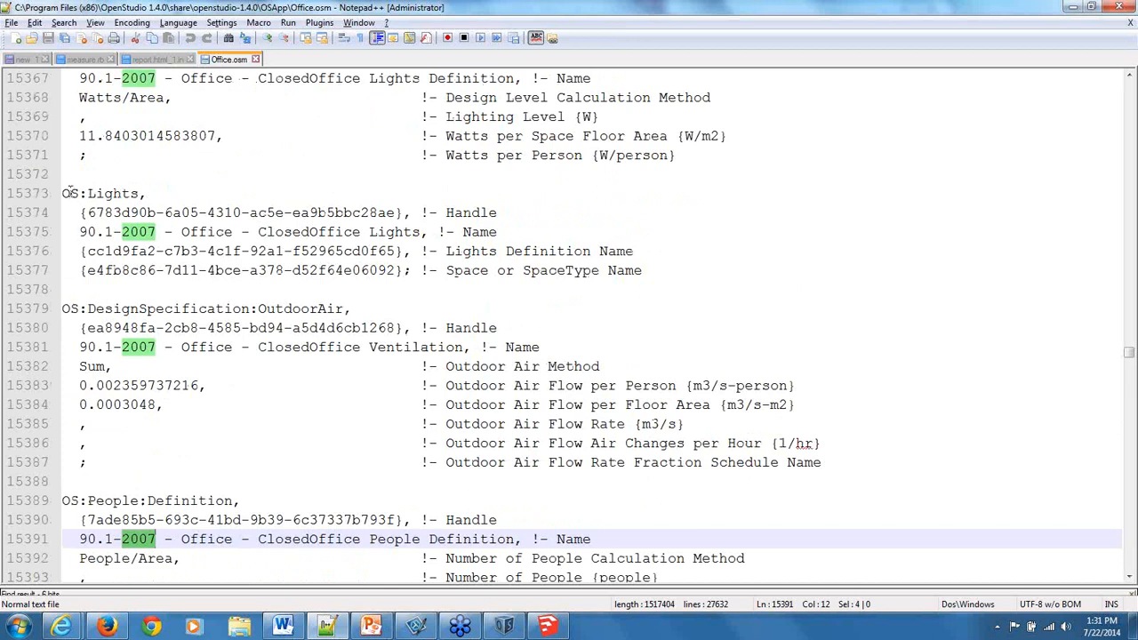
{"action": "left_click_drag", "start_coordinate": [81, 231], "coordinate": [322, 236]}
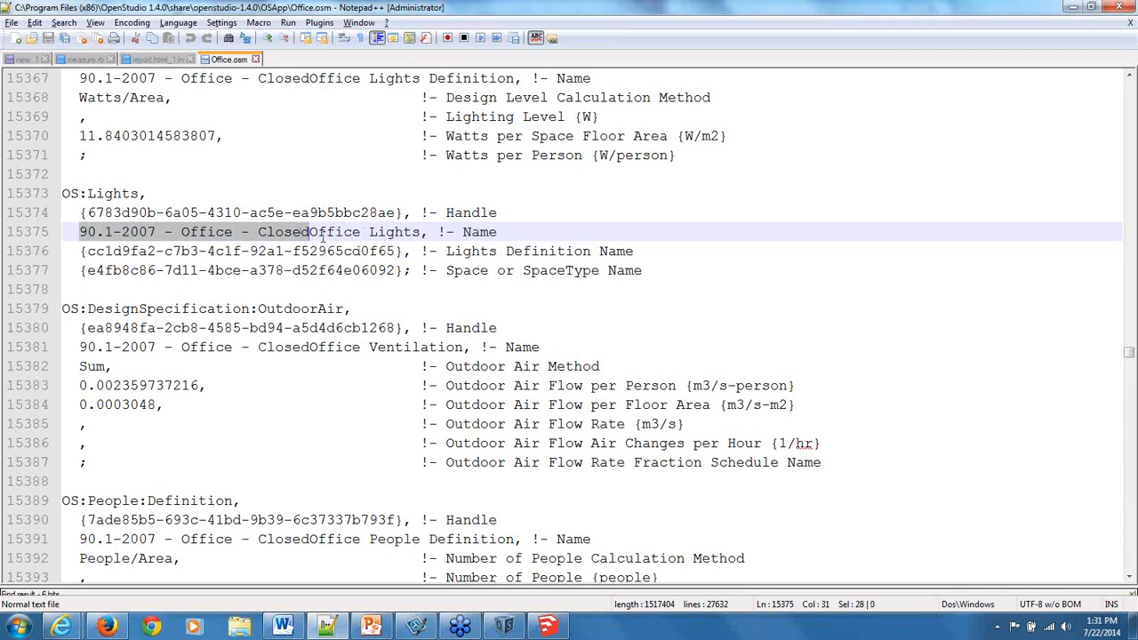
{"action": "left_click_drag", "start_coordinate": [322, 236], "coordinate": [333, 234]}
{"action": "left_click", "coordinate": [300, 118]}
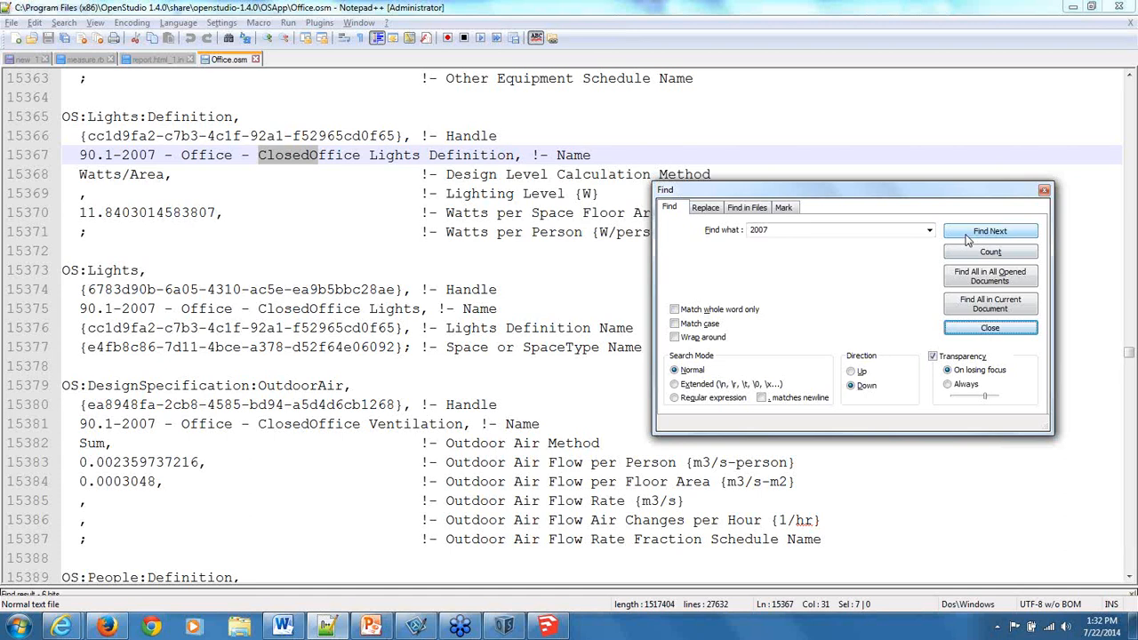
Find the next "2007" in Office.osm and highlight the name line of the ClosedOffice People Definition, keeping the search dialog clear of the text.
{"action": "left_click", "coordinate": [967, 236]}
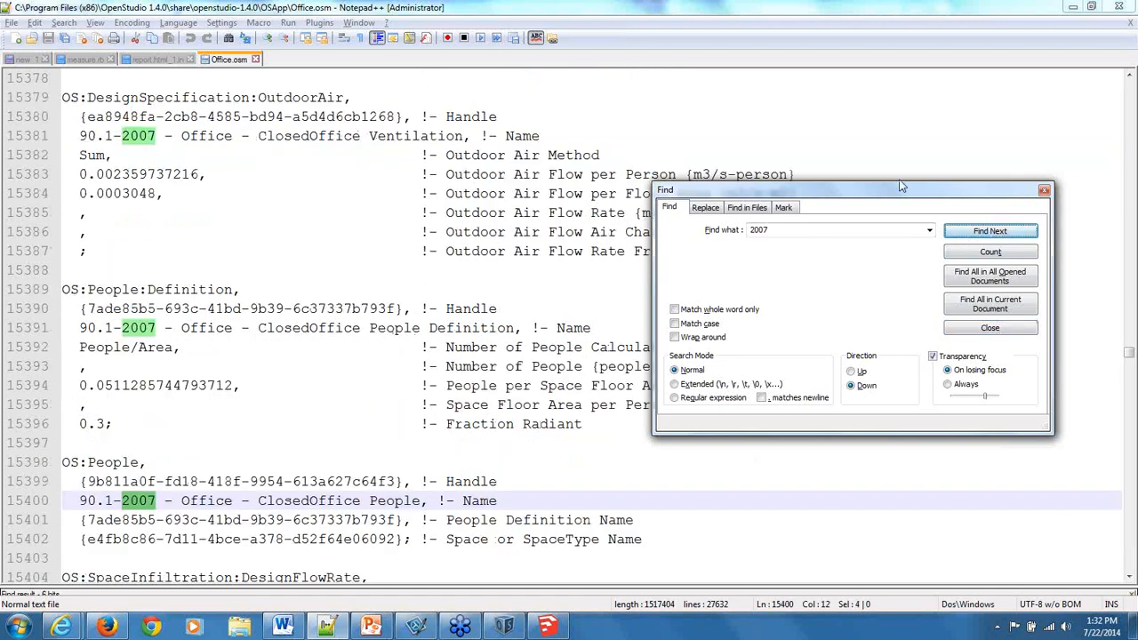
{"action": "left_click_drag", "start_coordinate": [880, 188], "coordinate": [949, 158]}
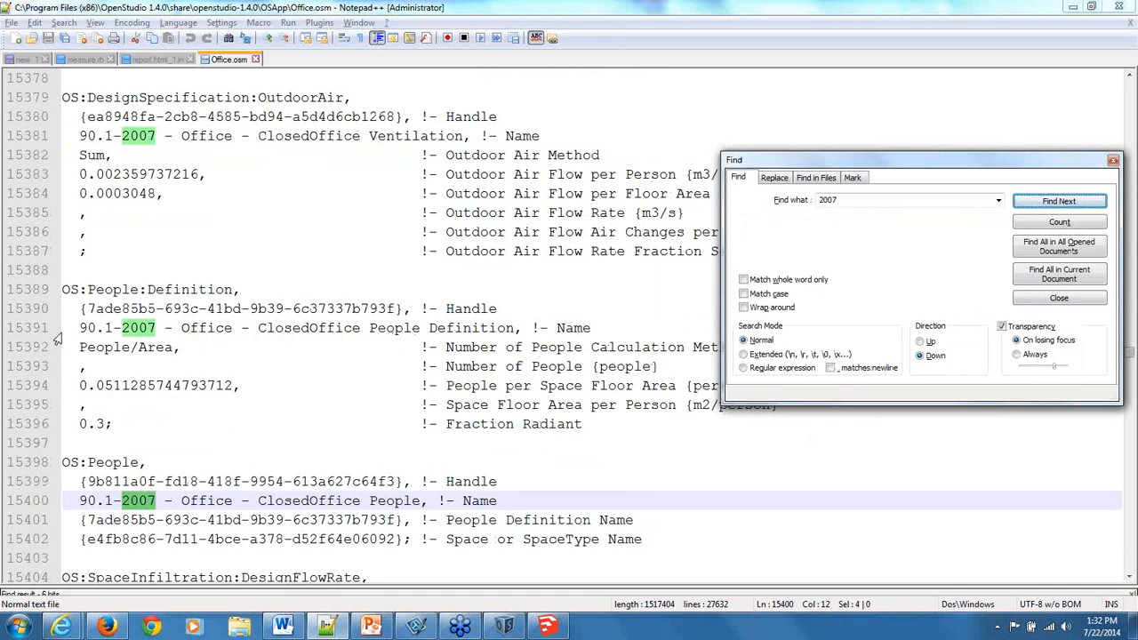
{"action": "left_click", "coordinate": [59, 334]}
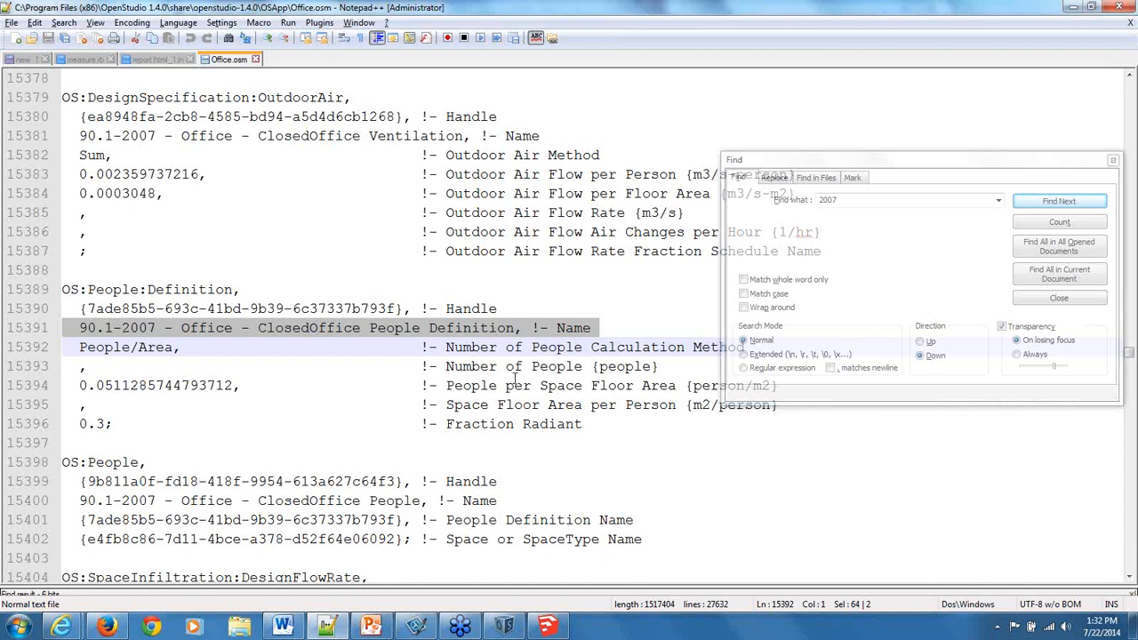
{"action": "left_click", "coordinate": [961, 157]}
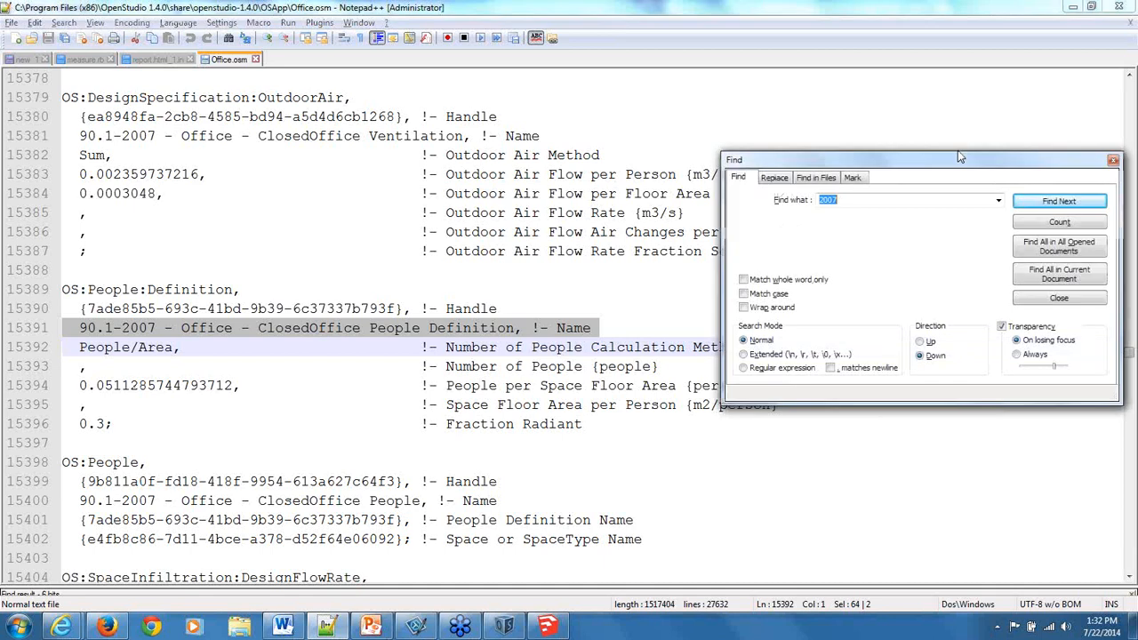
{"action": "left_click_drag", "start_coordinate": [958, 156], "coordinate": [964, 109]}
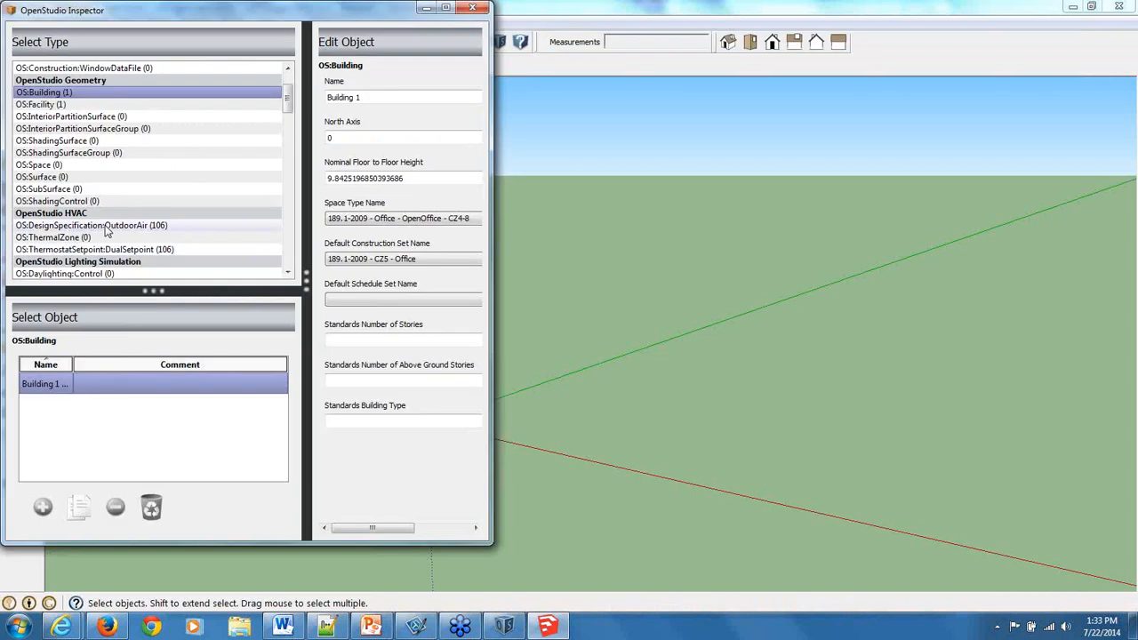
In the OpenStudio Inspector, list the OS:DesignSpecification:OutdoorAir objects, widen the list and its name column, and review the standards in the names.
{"action": "left_click", "coordinate": [89, 225]}
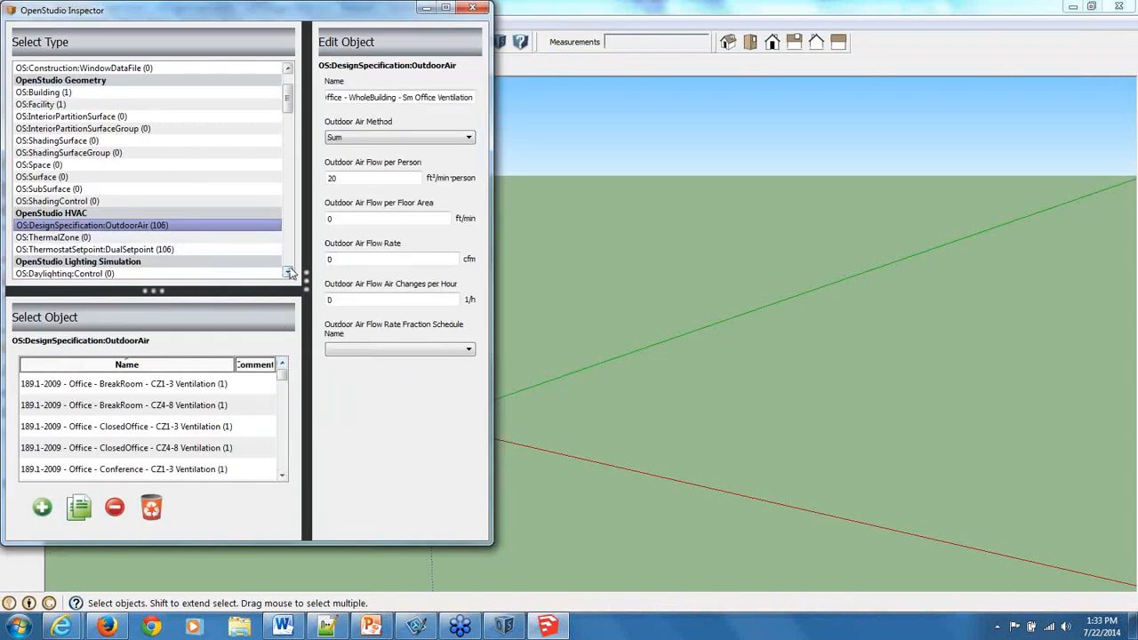
{"action": "left_click_drag", "start_coordinate": [303, 272], "coordinate": [751, 283]}
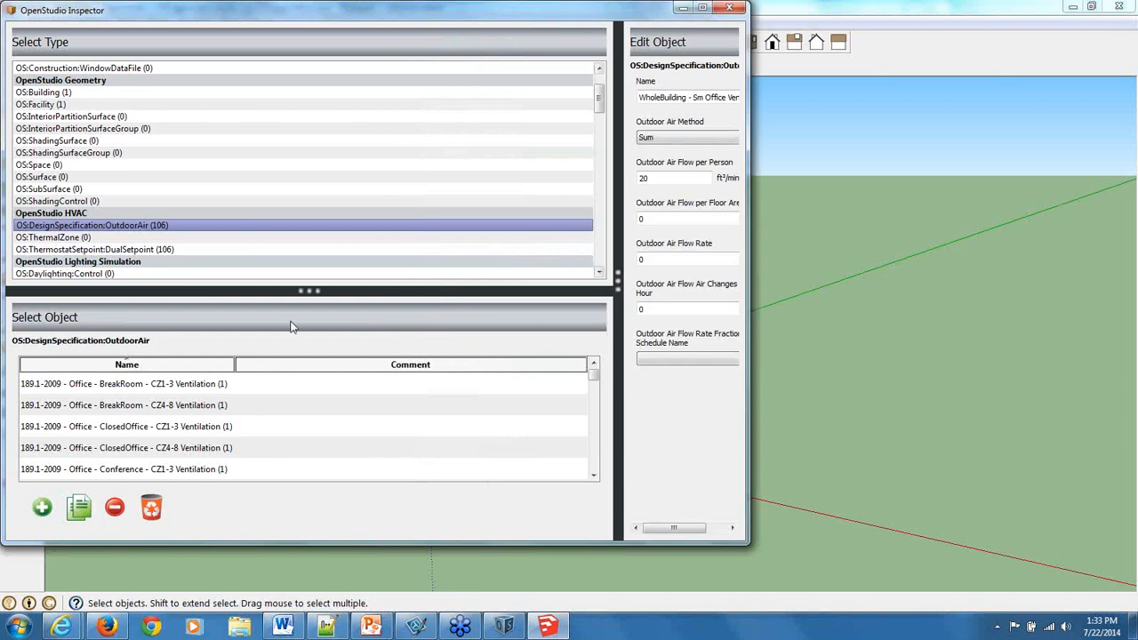
{"action": "left_click_drag", "start_coordinate": [234, 364], "coordinate": [396, 365]}
{"action": "scroll", "coordinate": [122, 407], "scroll_direction": "down", "scroll_amount": 15}
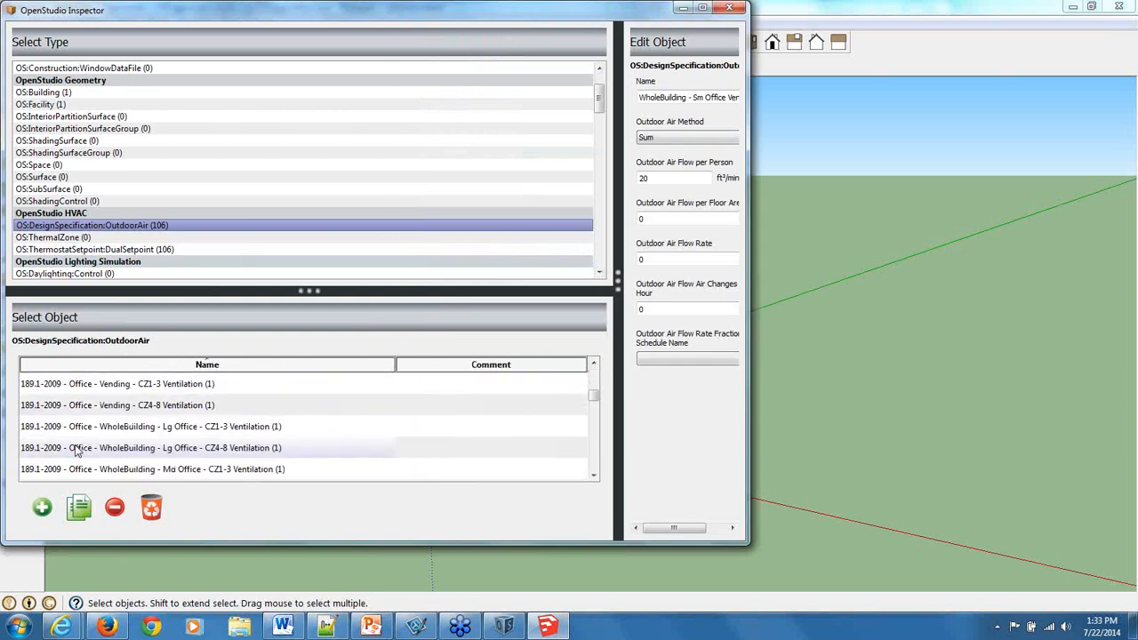
{"action": "scroll", "coordinate": [119, 434], "scroll_direction": "down", "scroll_amount": 1}
{"action": "scroll", "coordinate": [115, 433], "scroll_direction": "up", "scroll_amount": 5}
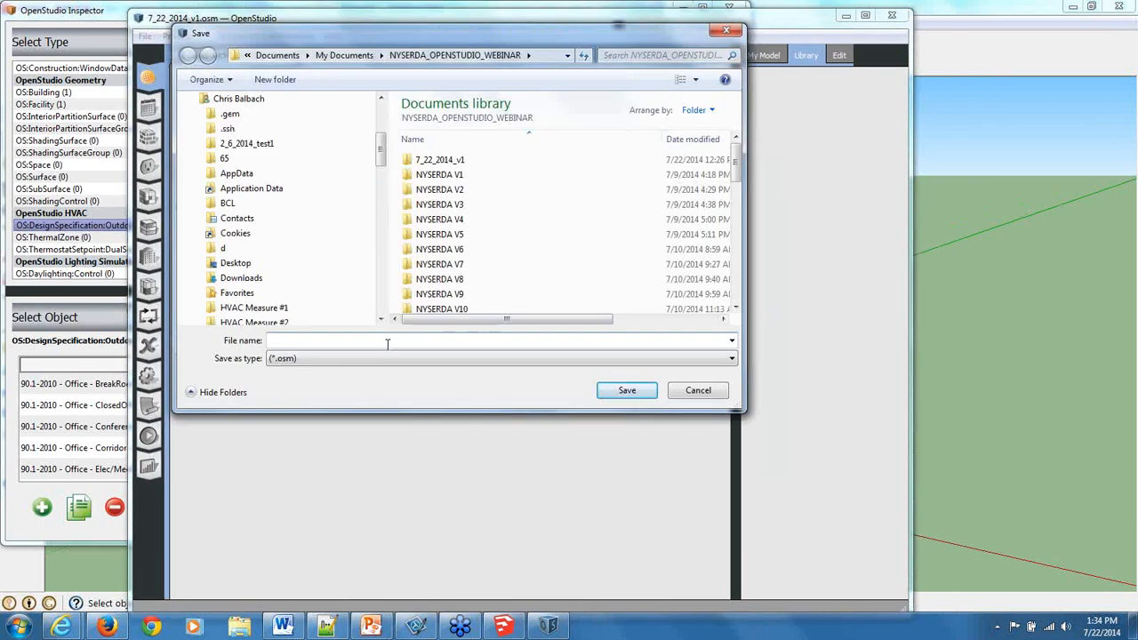
Save the OpenStudio model as 3 in the NYSERDA_OPENSTUDIO_WEBINAR folder and show its HVAC systems in a wider window.
{"action": "type", "text": "3"}
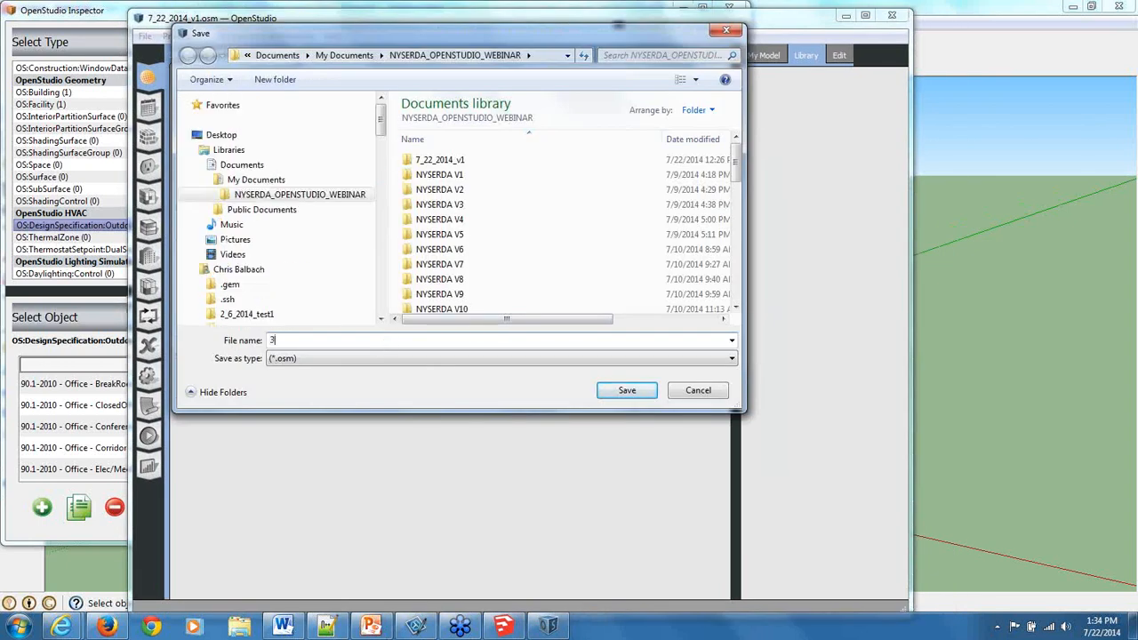
{"action": "key", "text": "Return"}
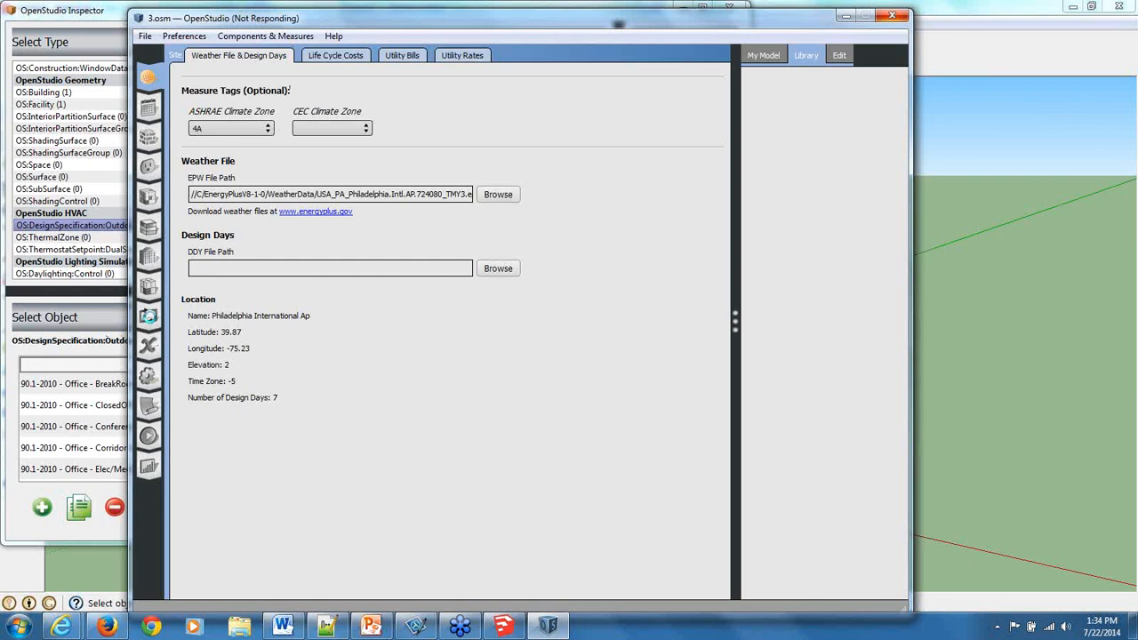
{"action": "left_click", "coordinate": [150, 319]}
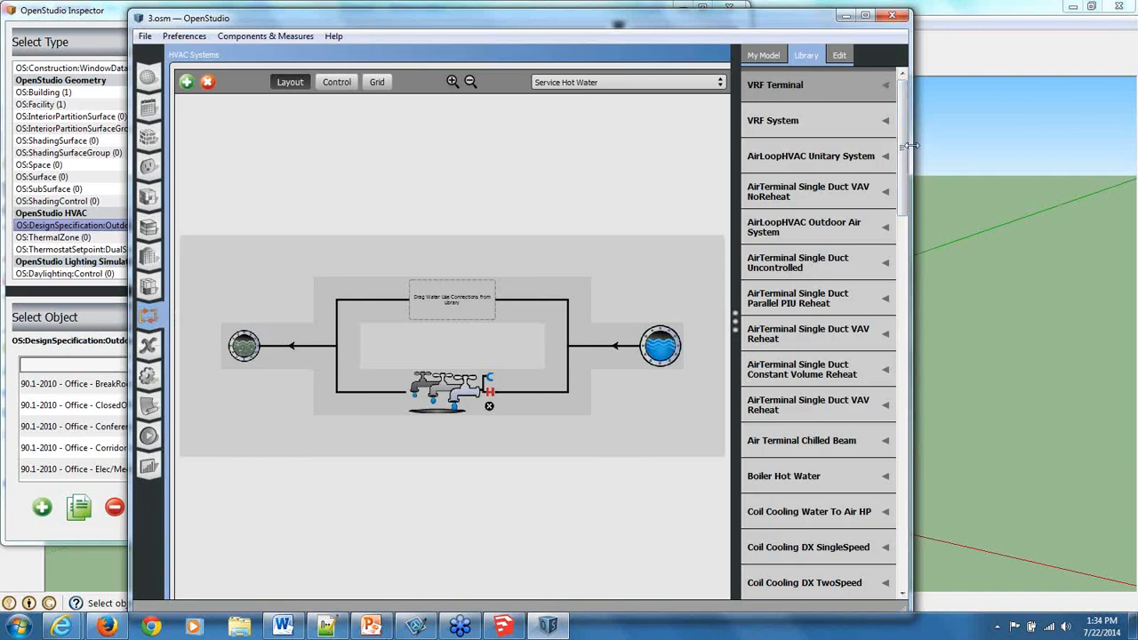
{"action": "left_click_drag", "start_coordinate": [911, 145], "coordinate": [1057, 145]}
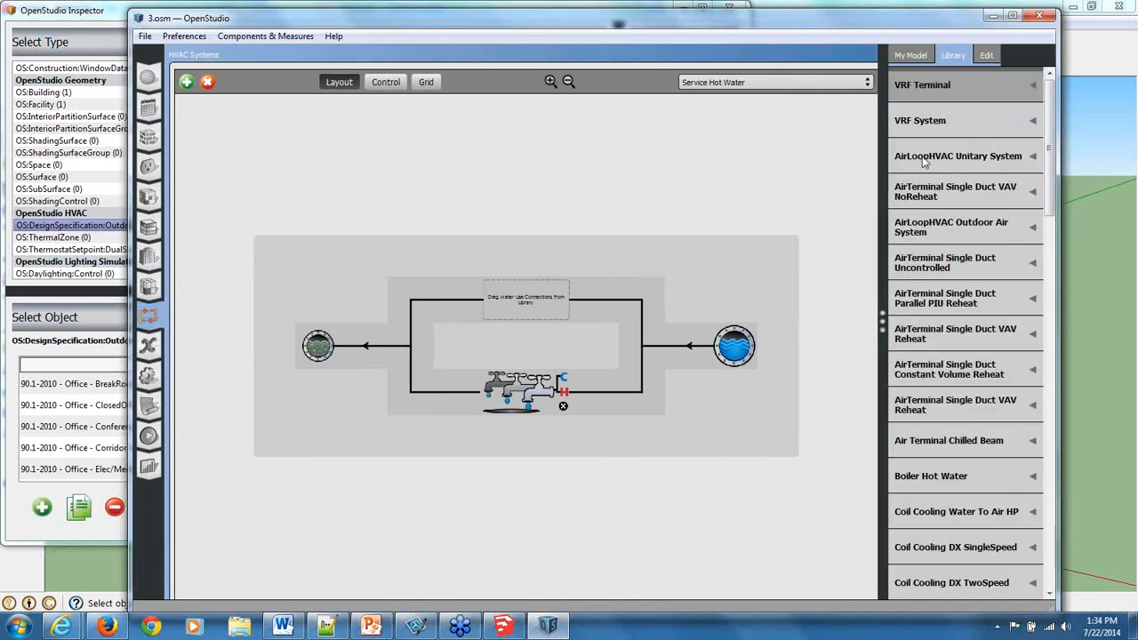
Examine the available AirLoopHVAC Unitary System types in the component library.
{"action": "left_click", "coordinate": [960, 157]}
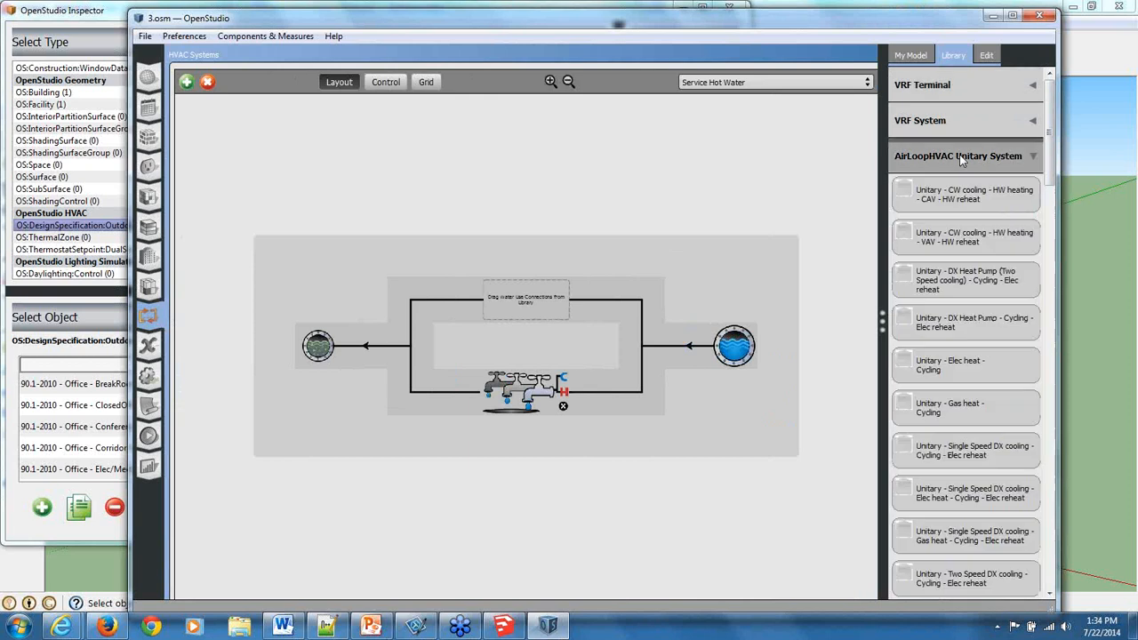
{"action": "scroll", "coordinate": [947, 252], "scroll_direction": "down", "scroll_amount": 2}
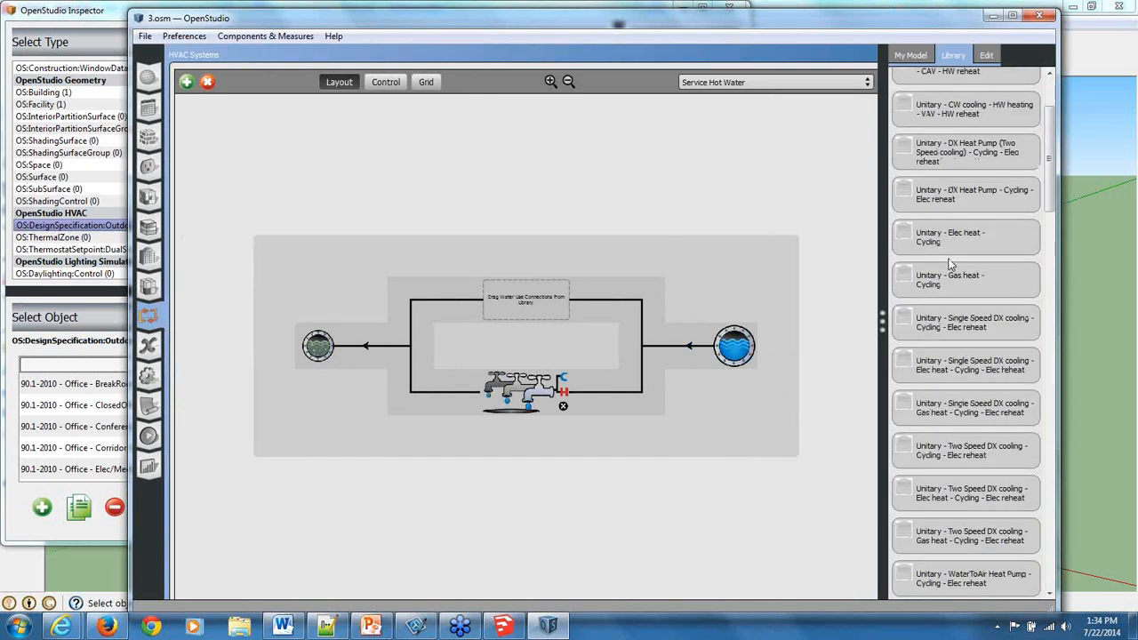
{"action": "scroll", "coordinate": [947, 251], "scroll_direction": "up", "scroll_amount": 2}
{"action": "scroll", "coordinate": [961, 201], "scroll_direction": "down", "scroll_amount": 4}
{"action": "scroll", "coordinate": [961, 201], "scroll_direction": "up", "scroll_amount": 4}
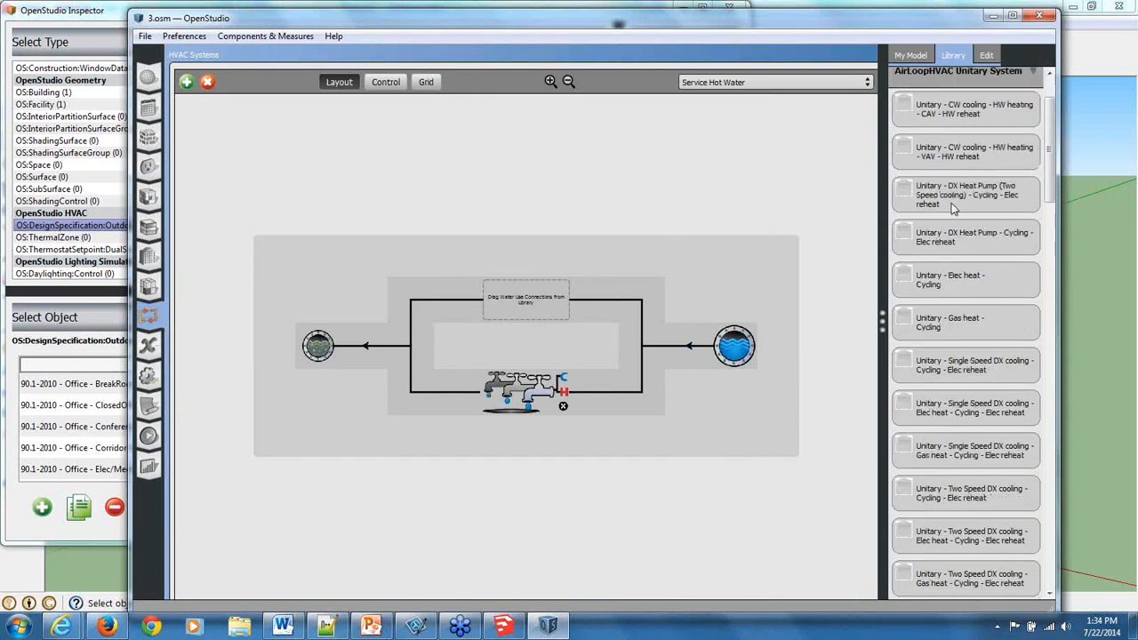
{"action": "scroll", "coordinate": [971, 188], "scroll_direction": "down", "scroll_amount": 1}
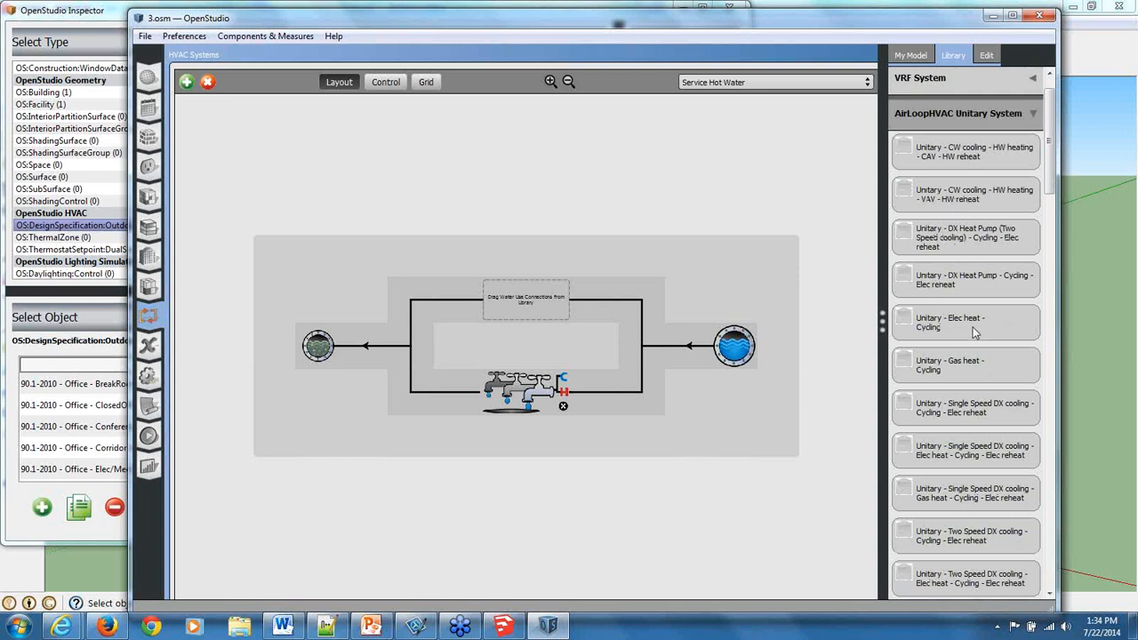
{"action": "scroll", "coordinate": [974, 336], "scroll_direction": "down", "scroll_amount": 3}
{"action": "scroll", "coordinate": [989, 195], "scroll_direction": "up", "scroll_amount": 4}
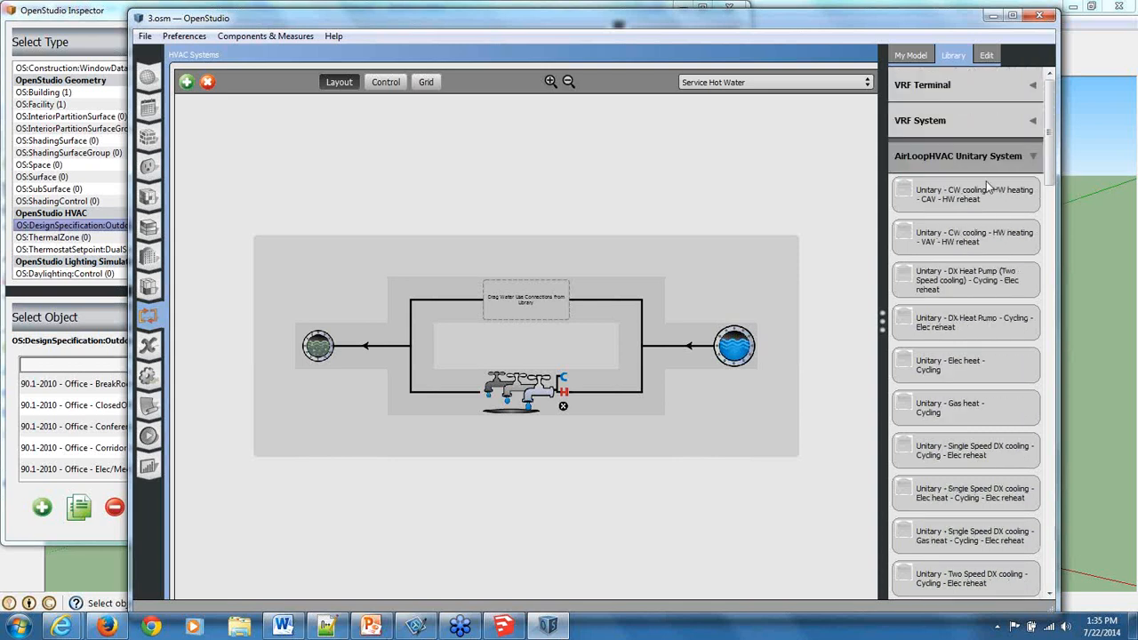
Add an Empty Air Loop to the model and place a Unitary - Gas heat - Cycling system on its supply side.
{"action": "left_click", "coordinate": [184, 81]}
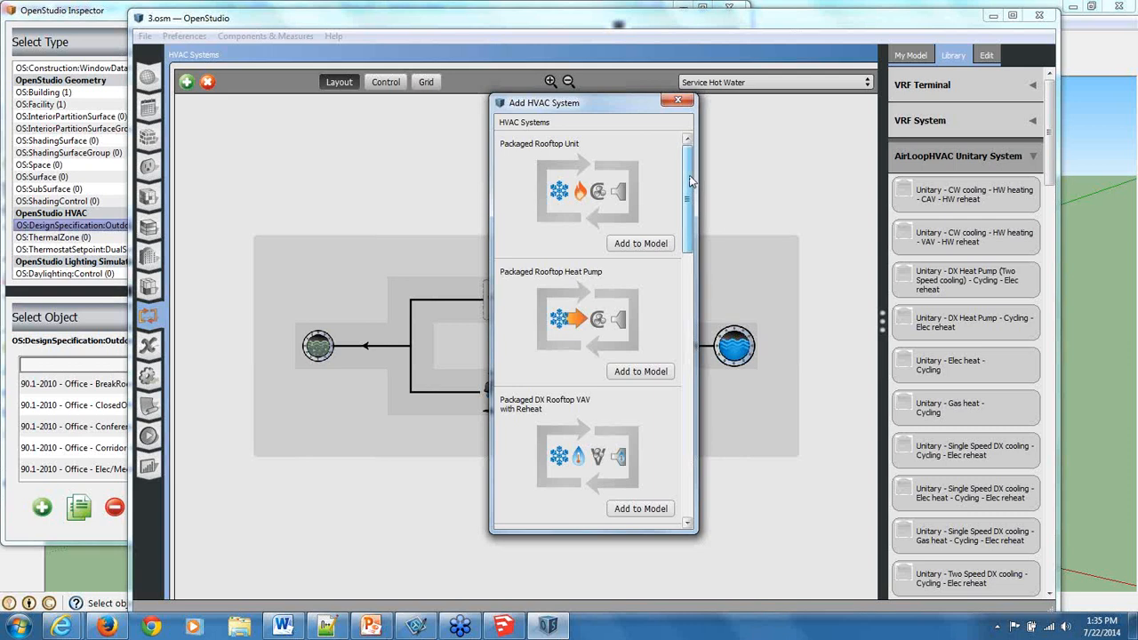
{"action": "left_click_drag", "start_coordinate": [690, 183], "coordinate": [691, 449]}
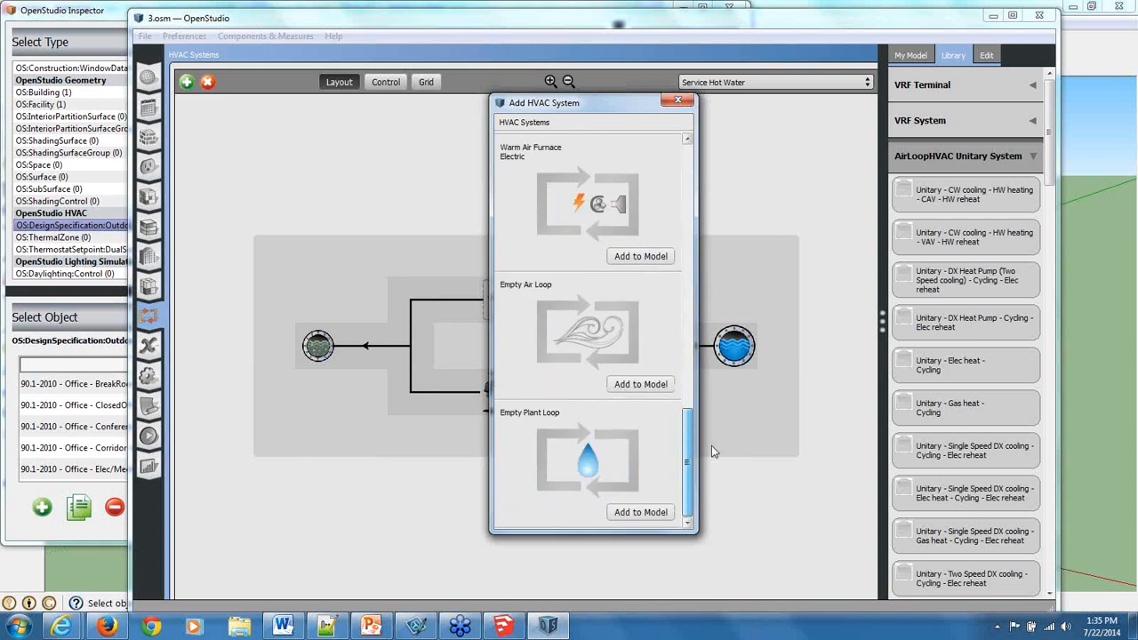
{"action": "left_click", "coordinate": [656, 386]}
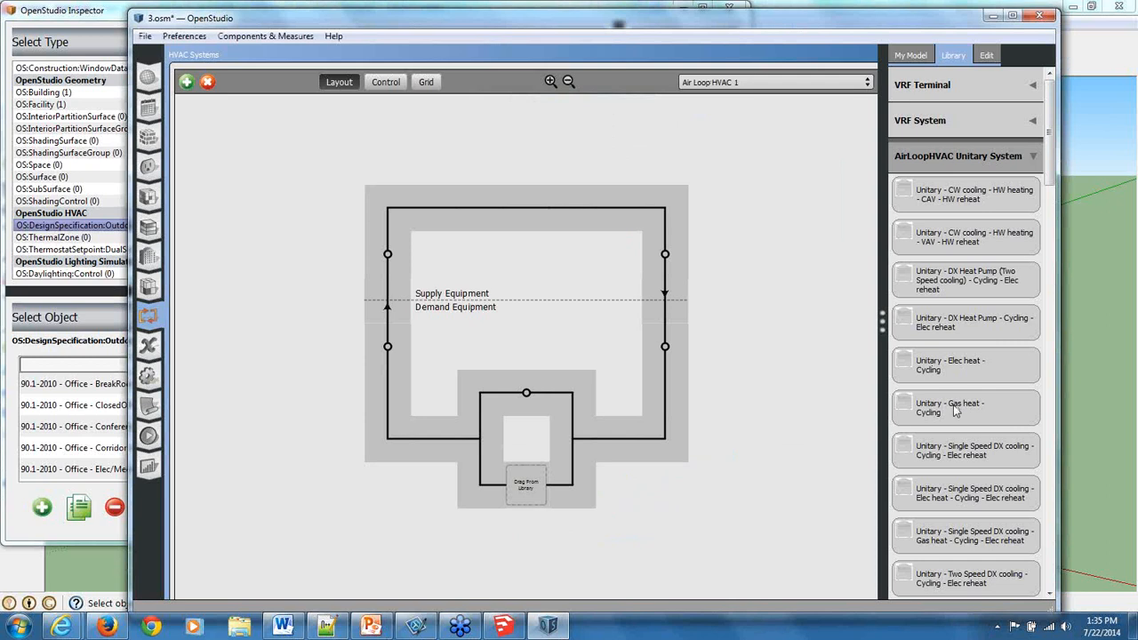
{"action": "left_click_drag", "start_coordinate": [956, 408], "coordinate": [659, 249]}
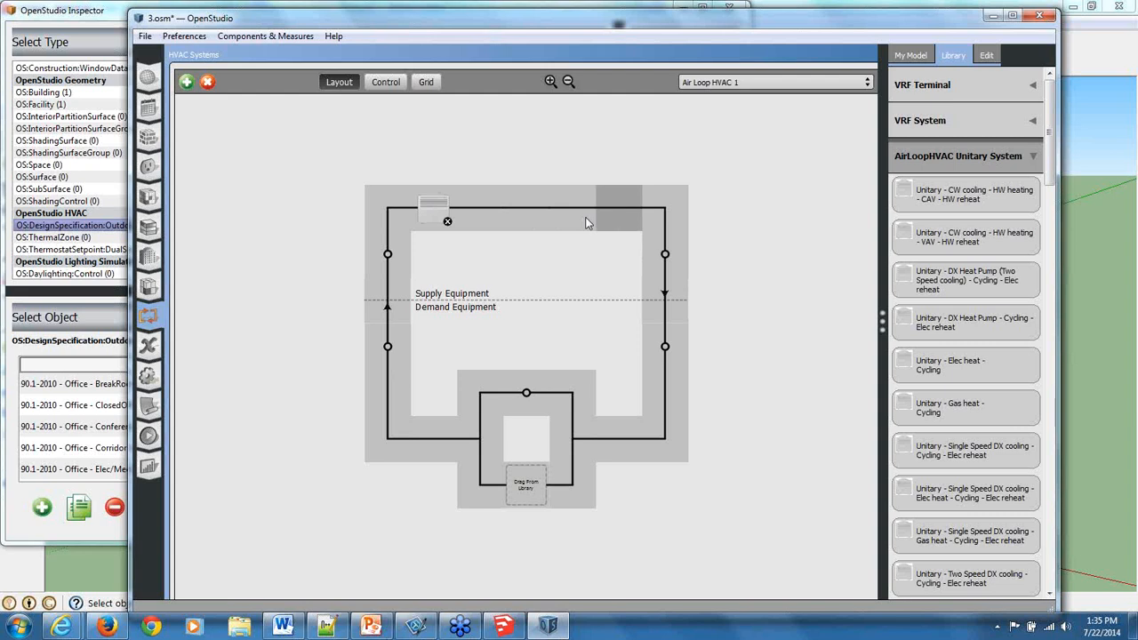
Set the gas heat unitary system's controlling zone to RTU-1 and its availability schedule to Always On.
{"action": "left_click", "coordinate": [430, 206]}
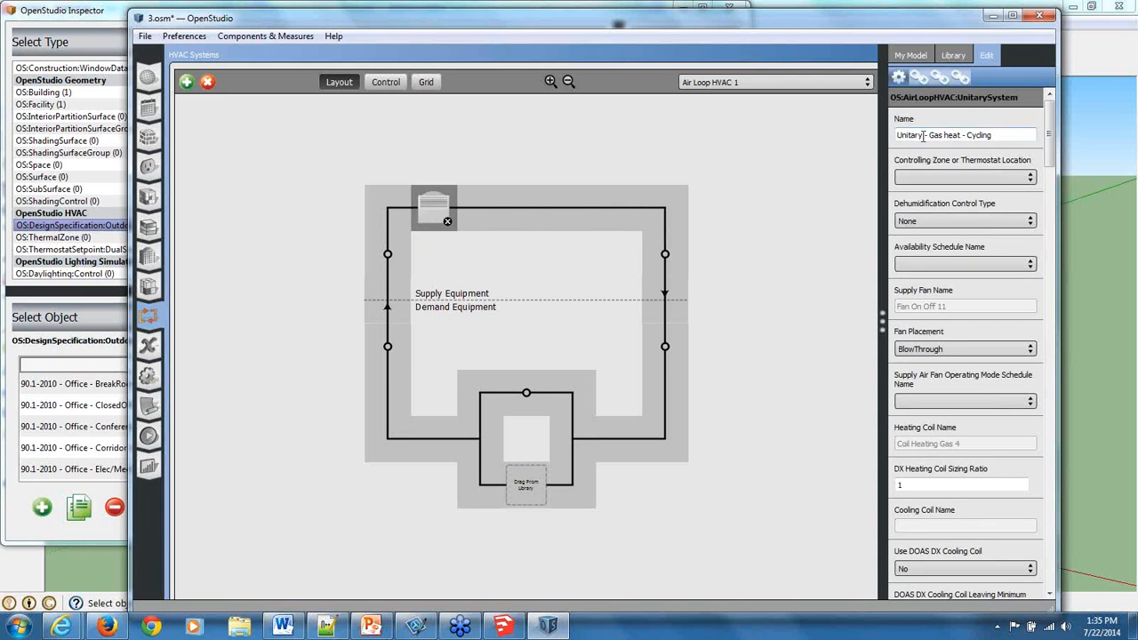
{"action": "left_click", "coordinate": [940, 181]}
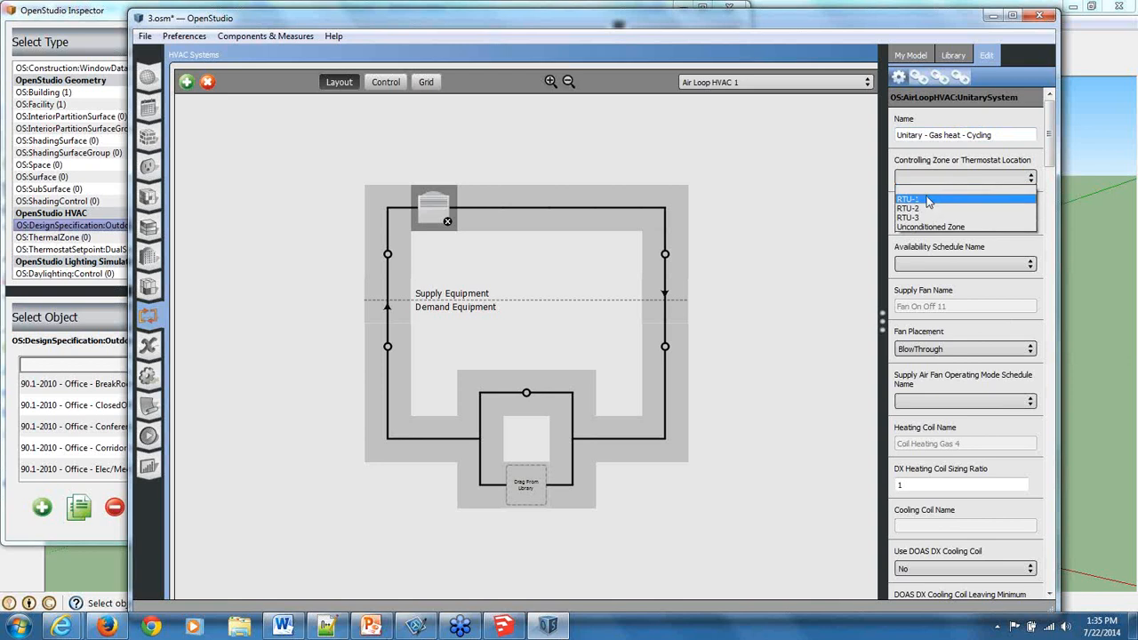
{"action": "left_click", "coordinate": [928, 200]}
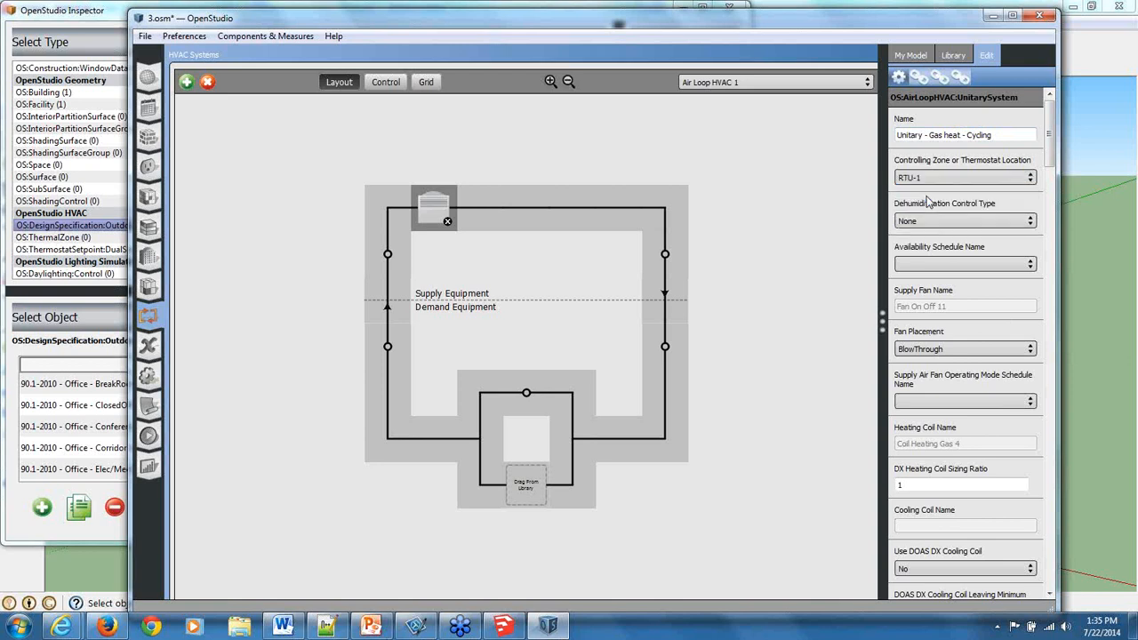
{"action": "left_click", "coordinate": [936, 266]}
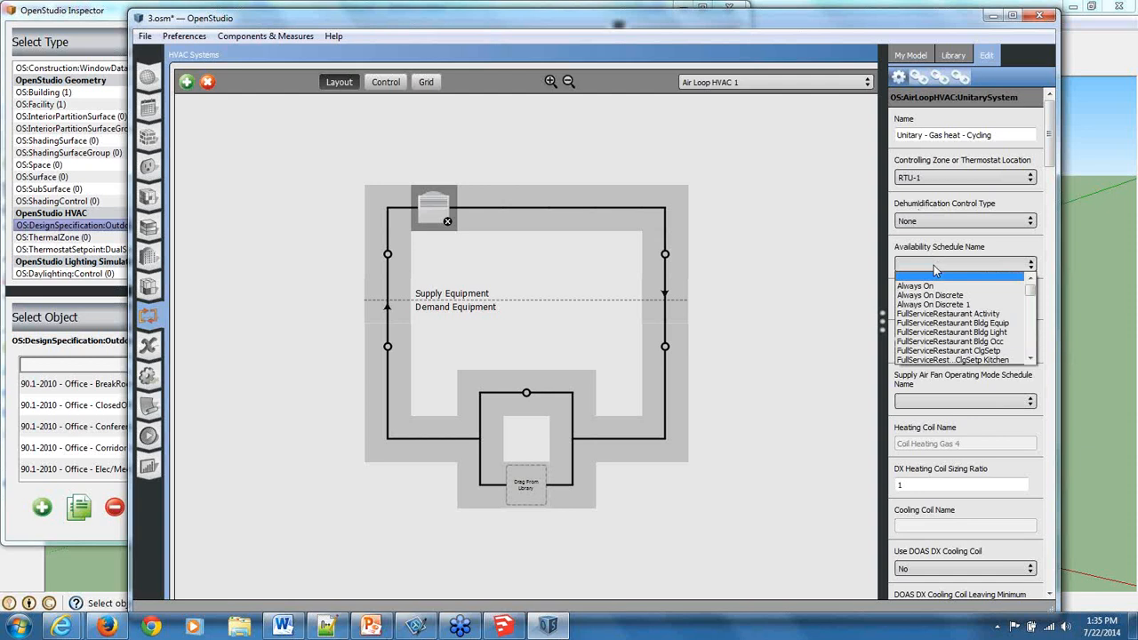
{"action": "left_click", "coordinate": [925, 285]}
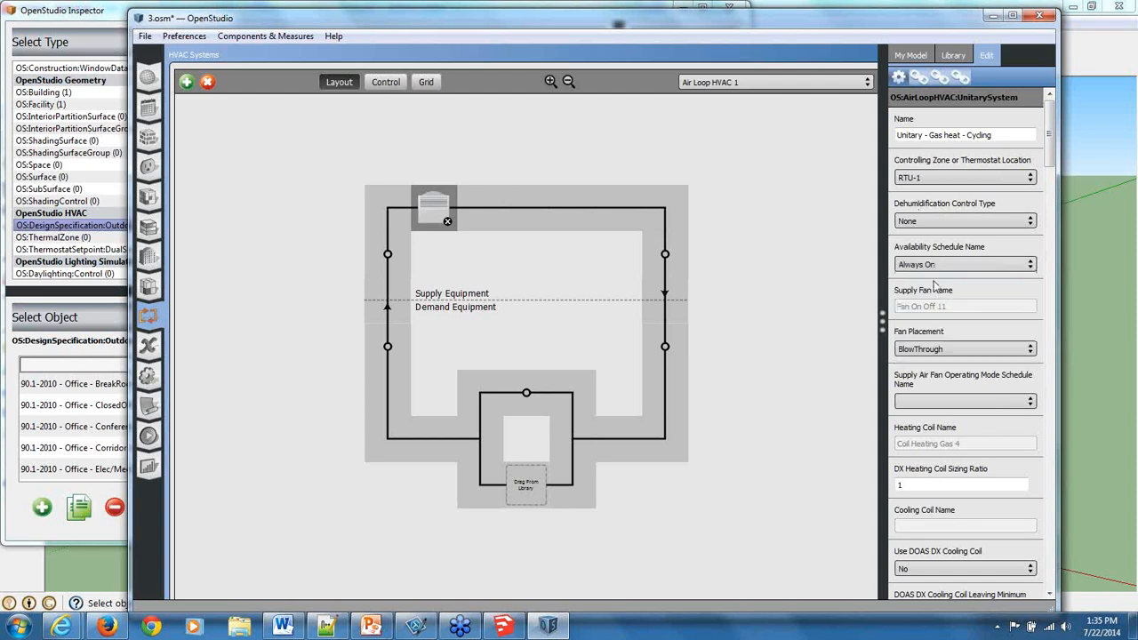
Examine the gas heat unitary system's air flow, on/off fan, fan curve and gas heating coil properties.
{"action": "scroll", "coordinate": [944, 307], "scroll_direction": "down", "scroll_amount": 1}
{"action": "scroll", "coordinate": [945, 307], "scroll_direction": "down", "scroll_amount": 10}
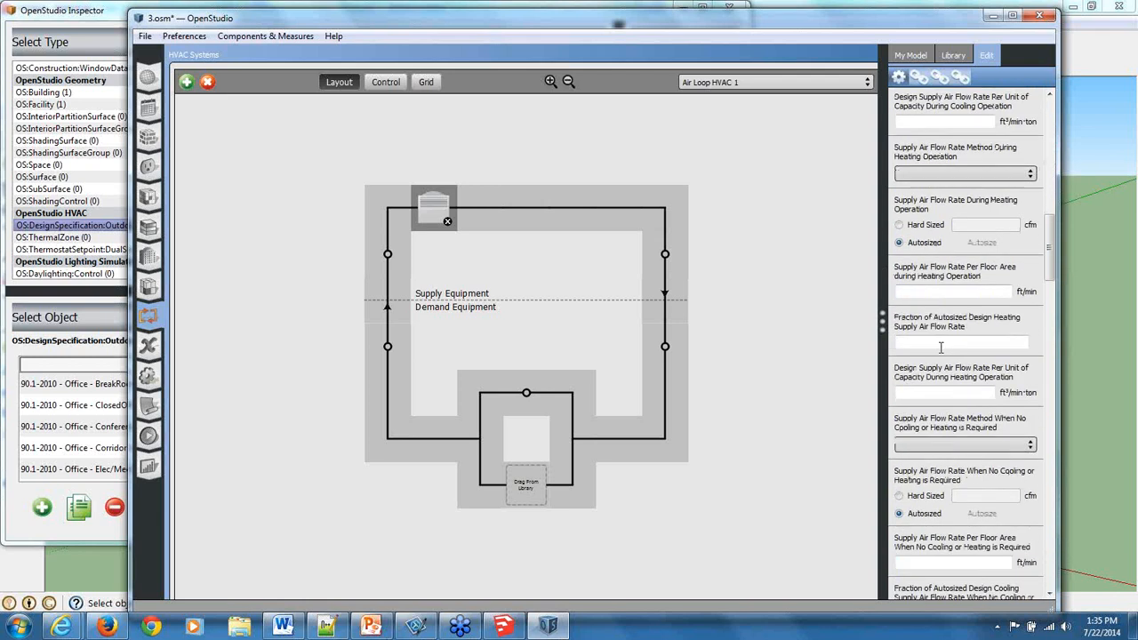
{"action": "scroll", "coordinate": [940, 333], "scroll_direction": "down", "scroll_amount": 15}
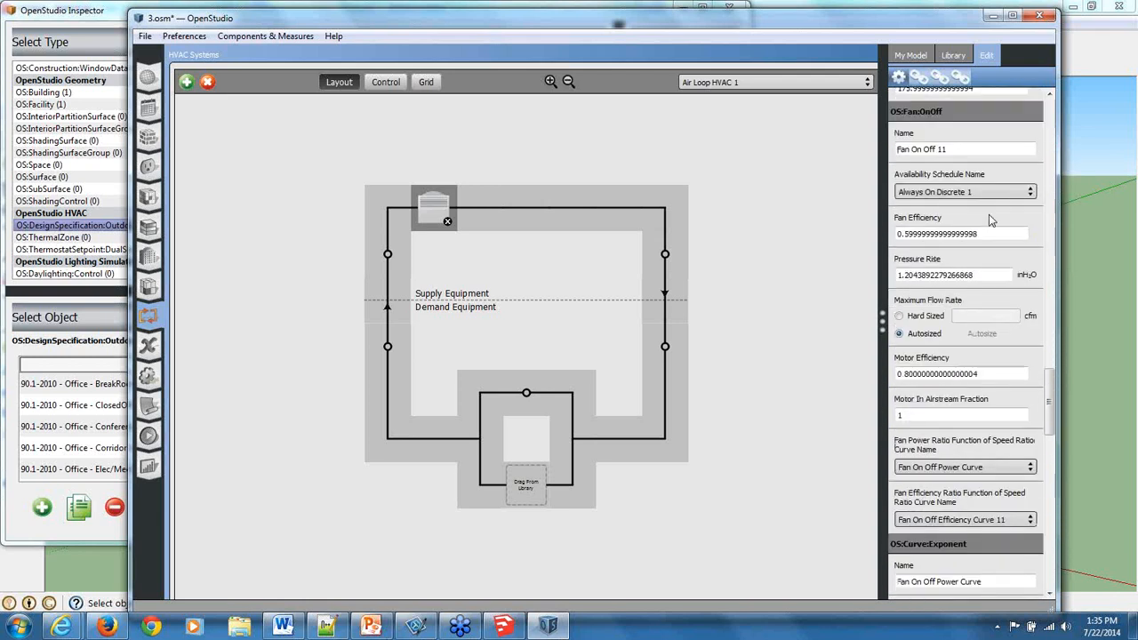
{"action": "scroll", "coordinate": [940, 334], "scroll_direction": "up", "scroll_amount": 1}
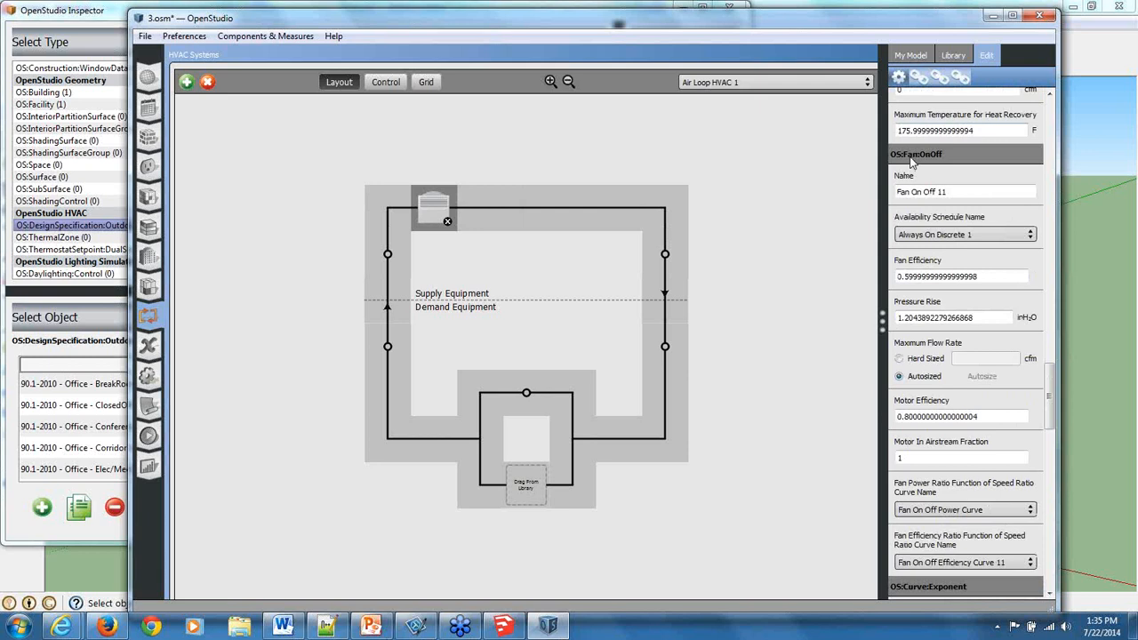
{"action": "scroll", "coordinate": [907, 192], "scroll_direction": "down", "scroll_amount": 5}
{"action": "scroll", "coordinate": [907, 191], "scroll_direction": "down", "scroll_amount": 3}
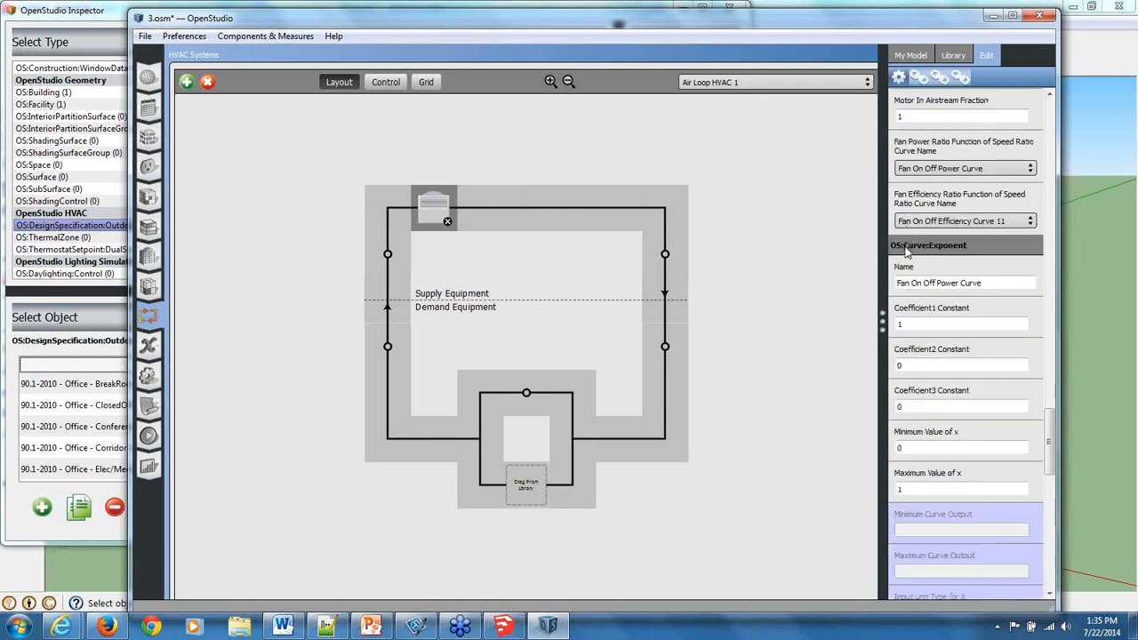
{"action": "scroll", "coordinate": [918, 242], "scroll_direction": "down", "scroll_amount": 11}
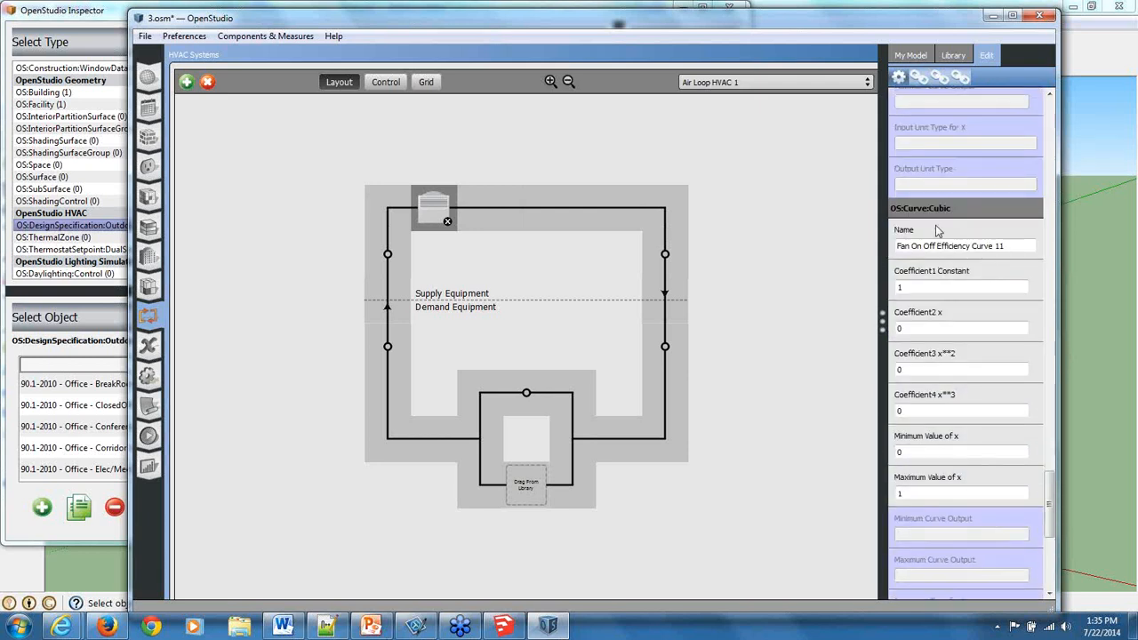
{"action": "scroll", "coordinate": [925, 202], "scroll_direction": "down", "scroll_amount": 8}
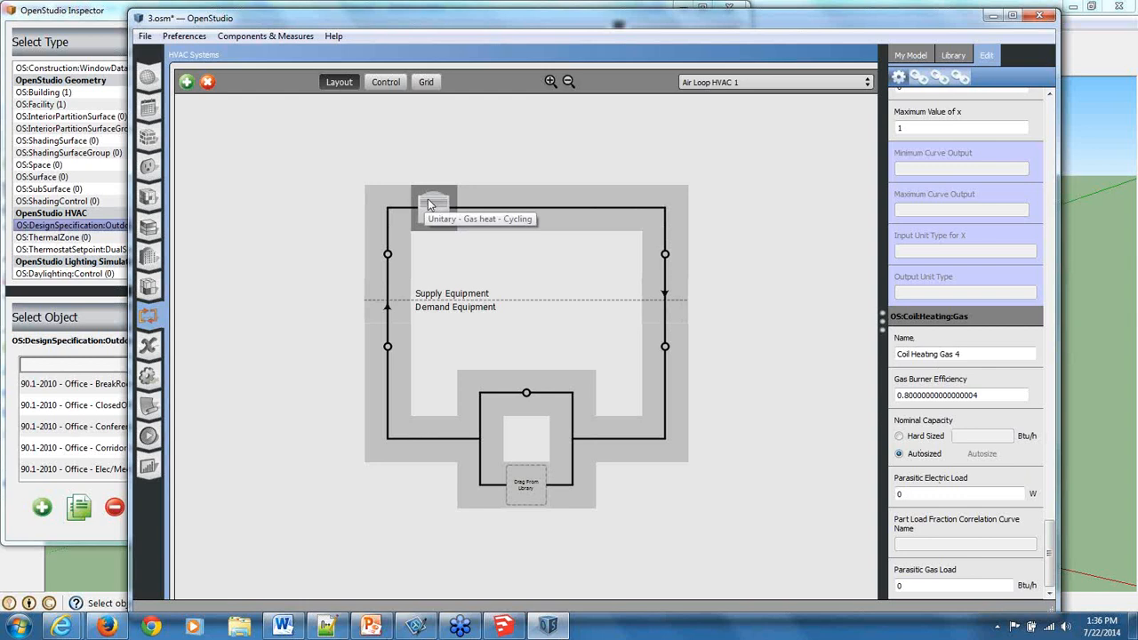
{"action": "mouse_move", "coordinate": [427, 205]}
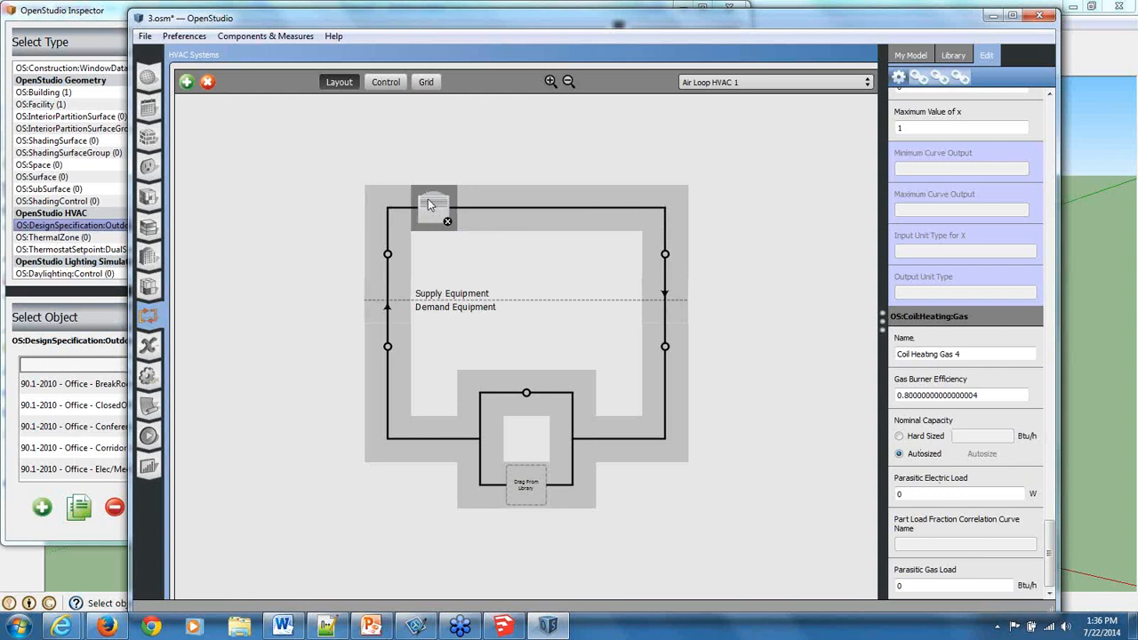
Connect thermal zones RTU-1 and RTU-2 to the demand side of Air Loop HVAC 1.
{"action": "left_click", "coordinate": [912, 56]}
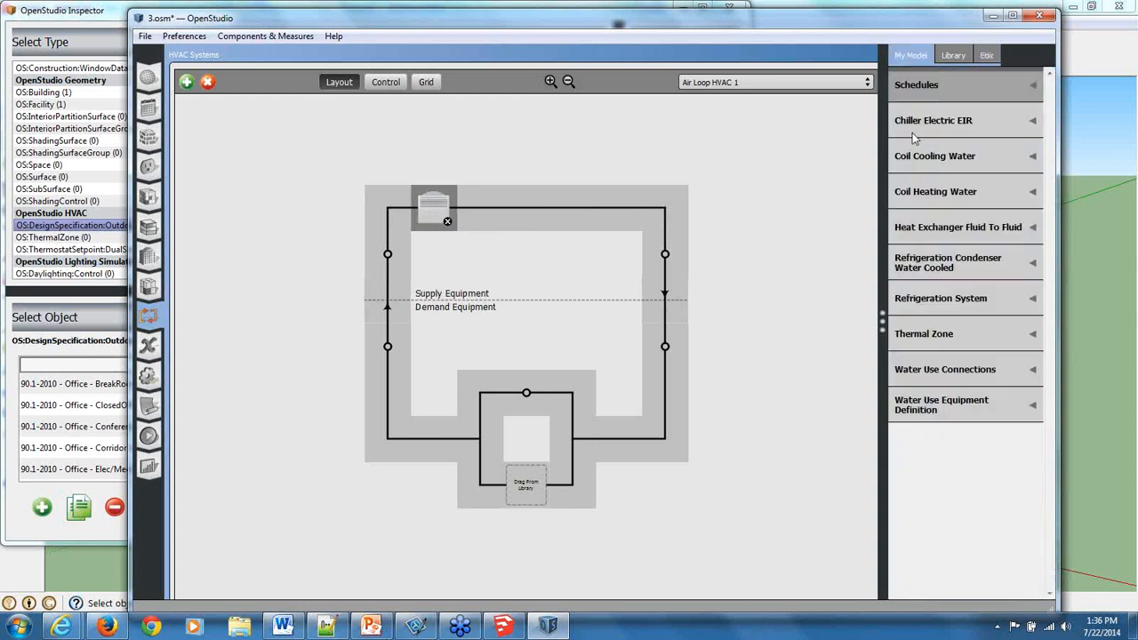
{"action": "left_click", "coordinate": [937, 344]}
{"action": "left_click_drag", "start_coordinate": [861, 399], "coordinate": [540, 486]}
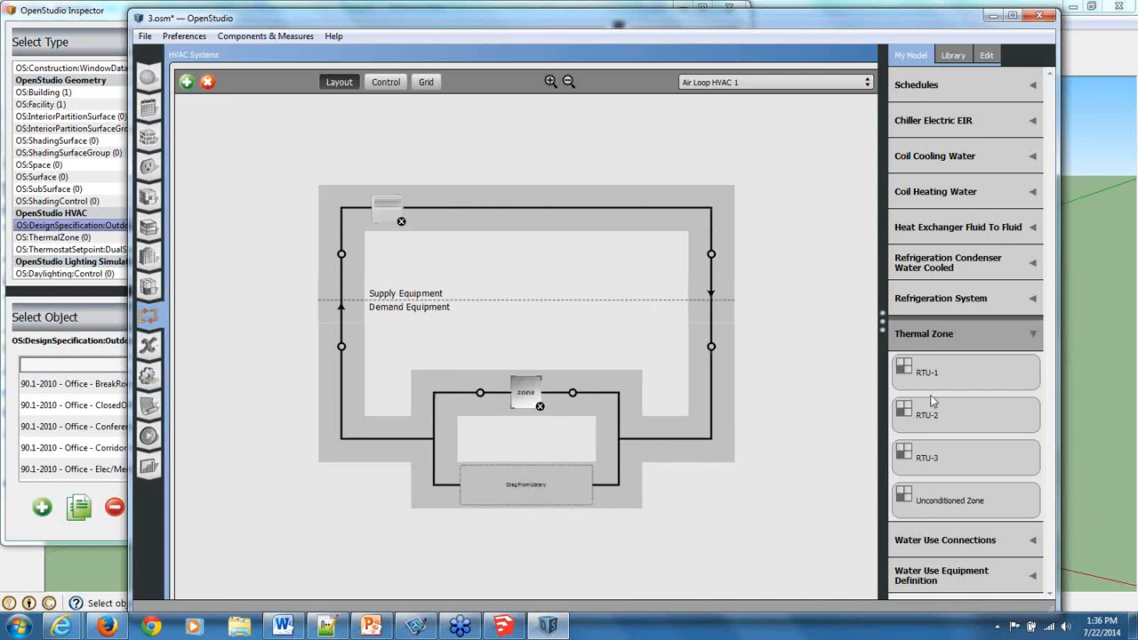
{"action": "left_click_drag", "start_coordinate": [941, 416], "coordinate": [521, 498]}
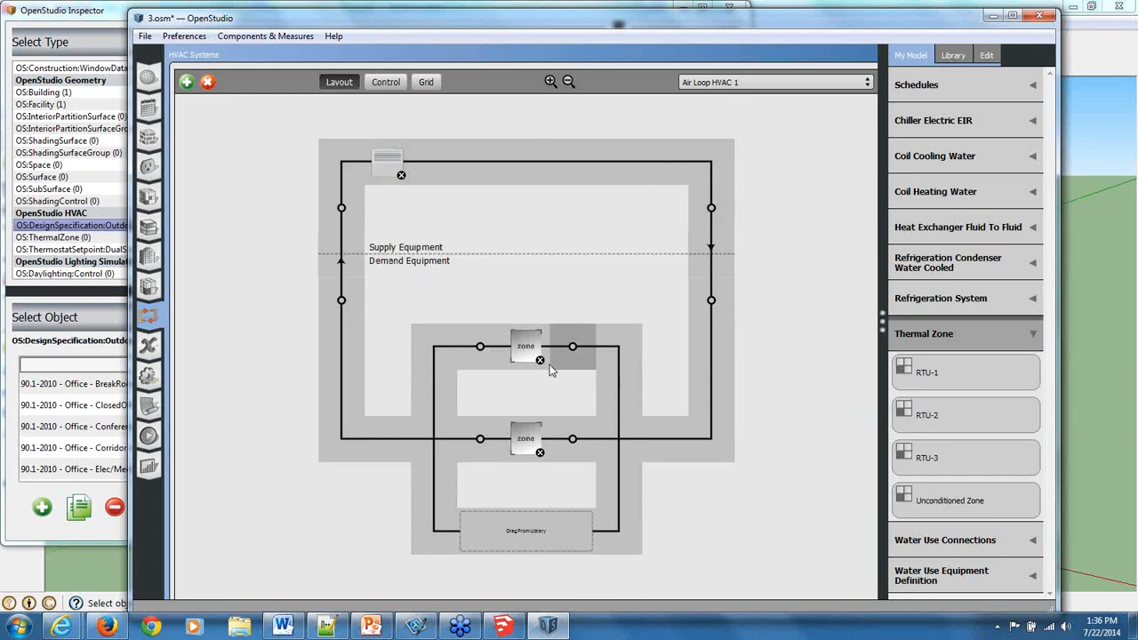
Inspect the properties of both connected zones and the controlling zone of the gas heat unitary system.
{"action": "left_click", "coordinate": [520, 343]}
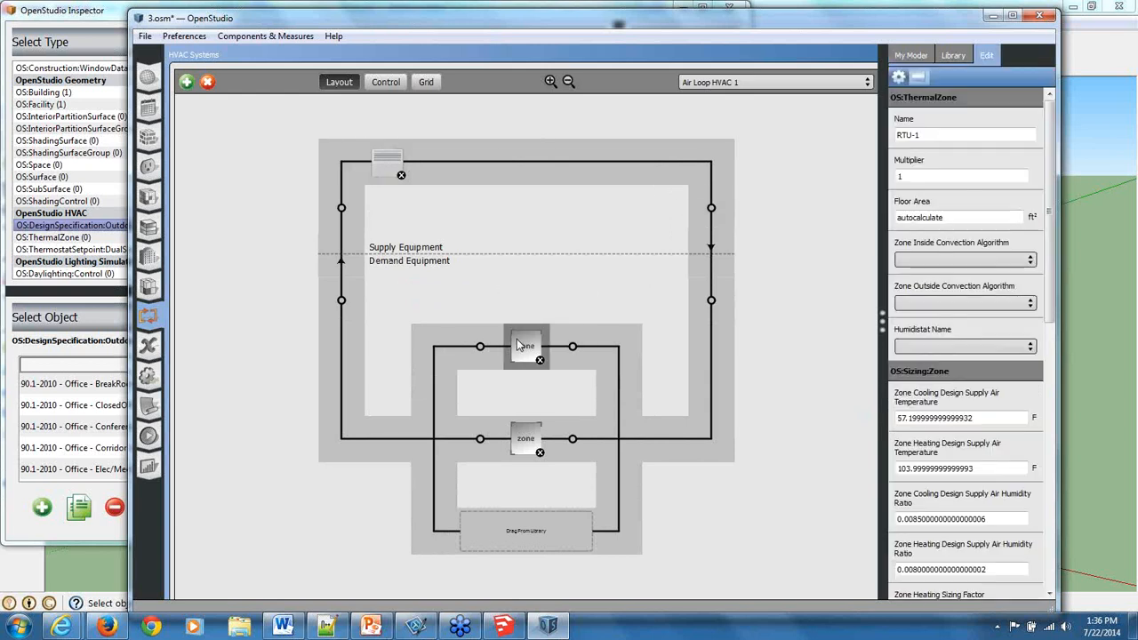
{"action": "left_click", "coordinate": [521, 445]}
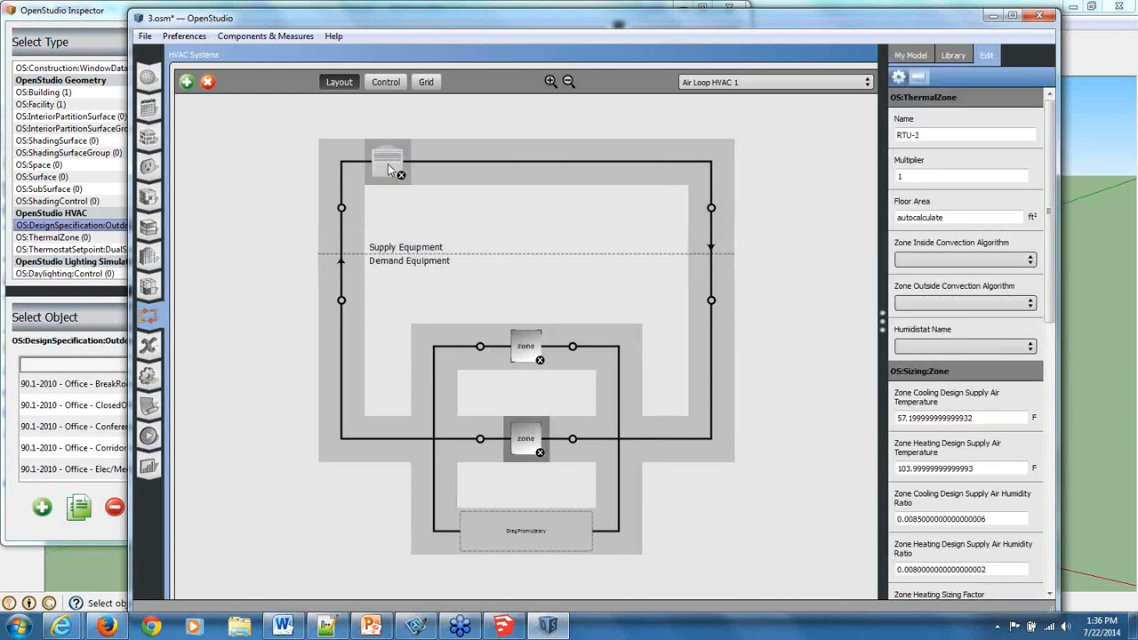
{"action": "left_click", "coordinate": [396, 167]}
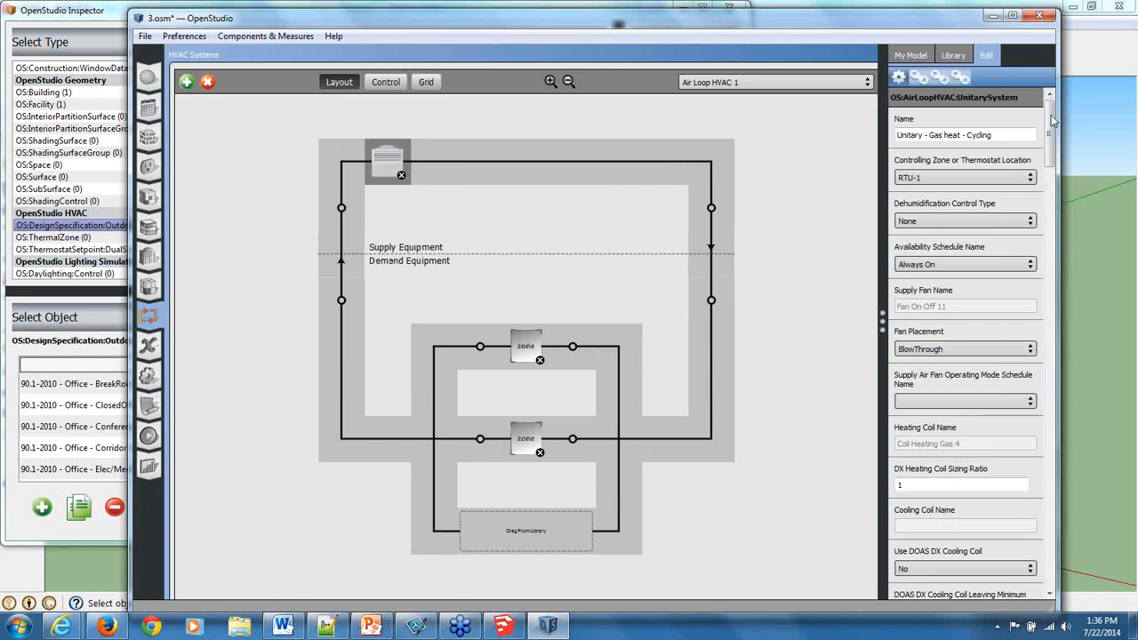
Review the air loop, zone equipment, thermostat and sizing settings of thermal zones RTU-1, RTU-2 and RTU-3.
{"action": "left_click", "coordinate": [149, 287]}
{"action": "scroll", "coordinate": [356, 329], "scroll_direction": "down", "scroll_amount": 3}
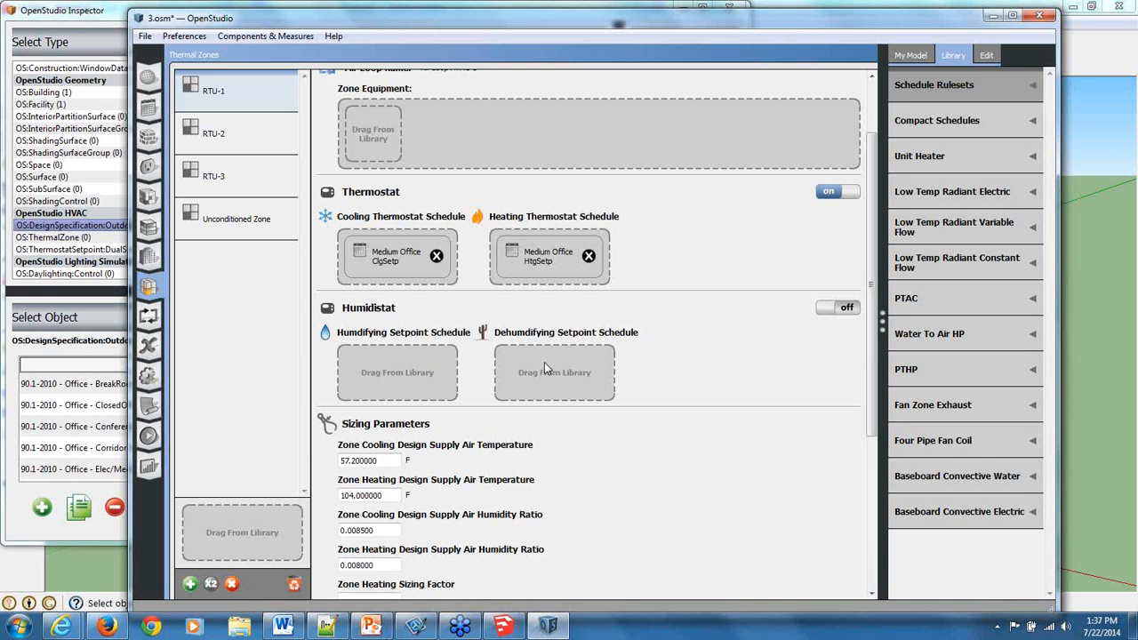
{"action": "scroll", "coordinate": [544, 362], "scroll_direction": "up", "scroll_amount": 1}
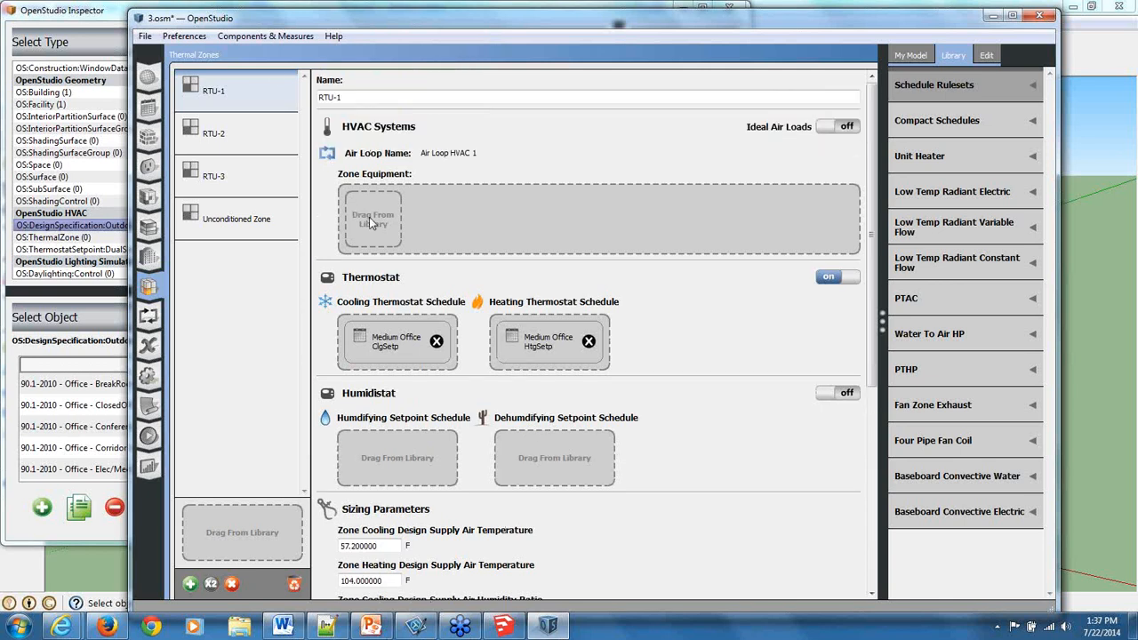
{"action": "triple_click", "coordinate": [349, 98]}
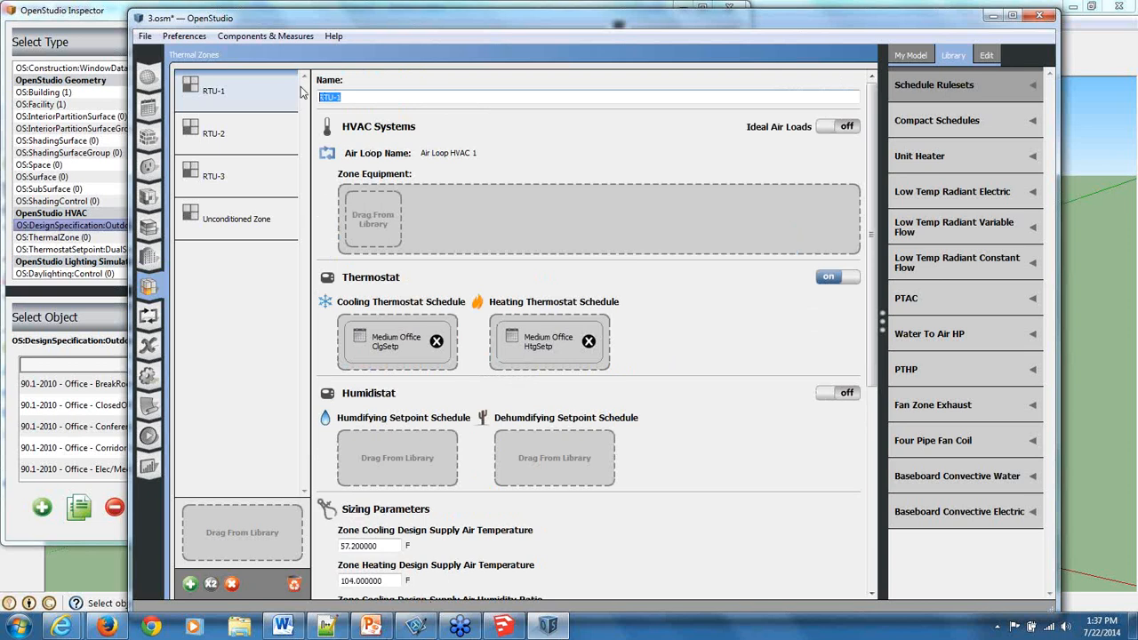
{"action": "left_click", "coordinate": [535, 465]}
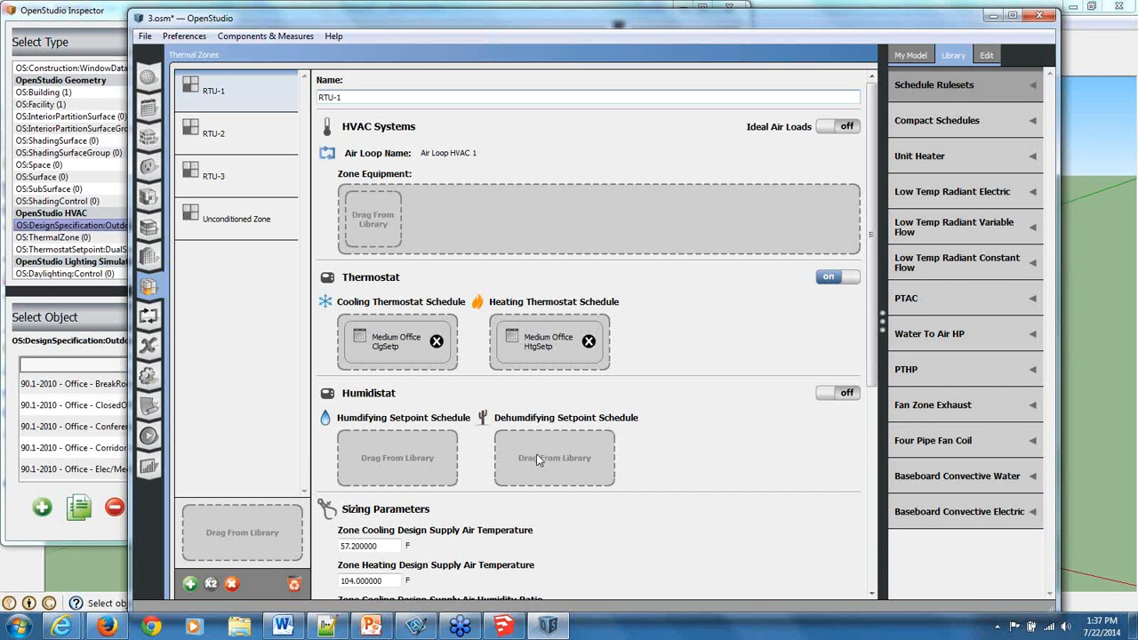
{"action": "left_click", "coordinate": [233, 145]}
{"action": "left_click", "coordinate": [238, 178]}
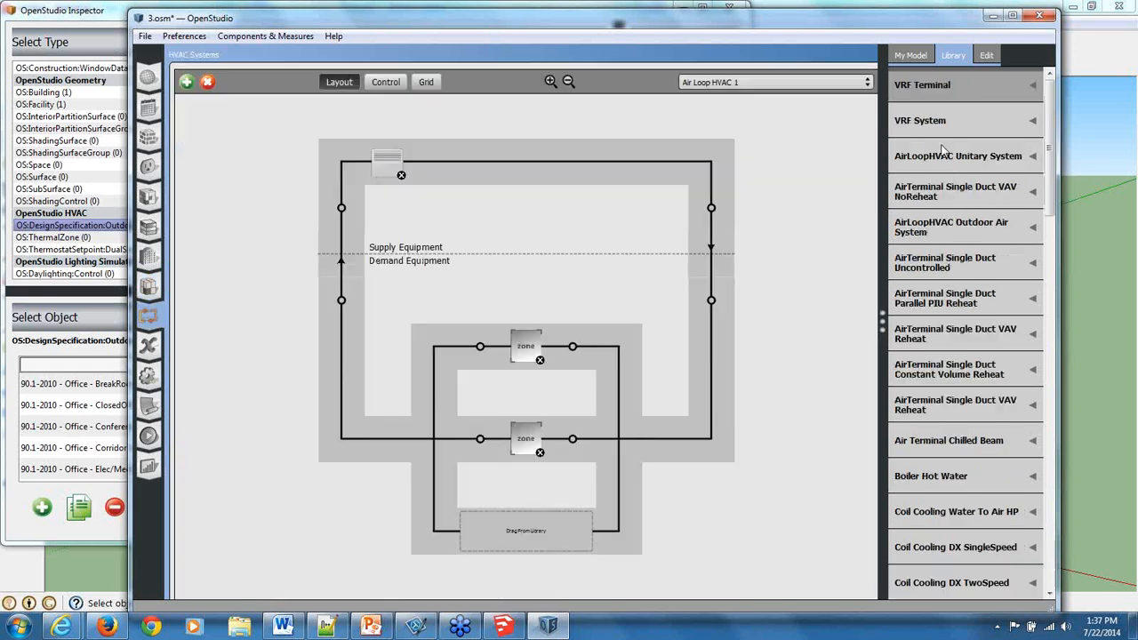
Return to the HVAC systems and add an empty plant loop to the model.
{"action": "left_click", "coordinate": [945, 153]}
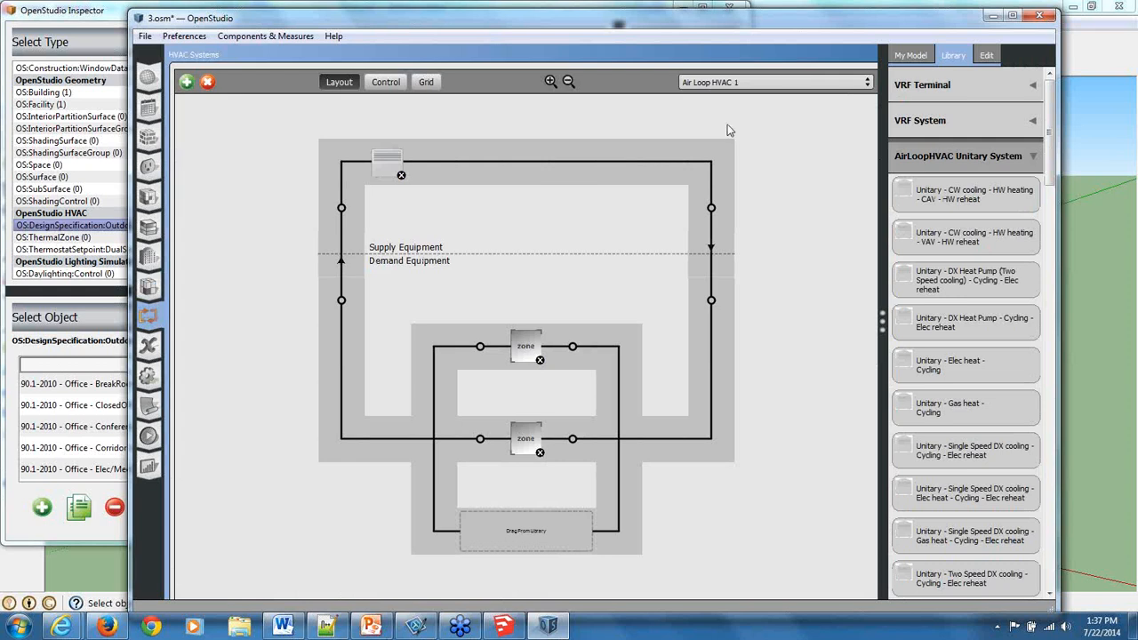
{"action": "left_click", "coordinate": [188, 82]}
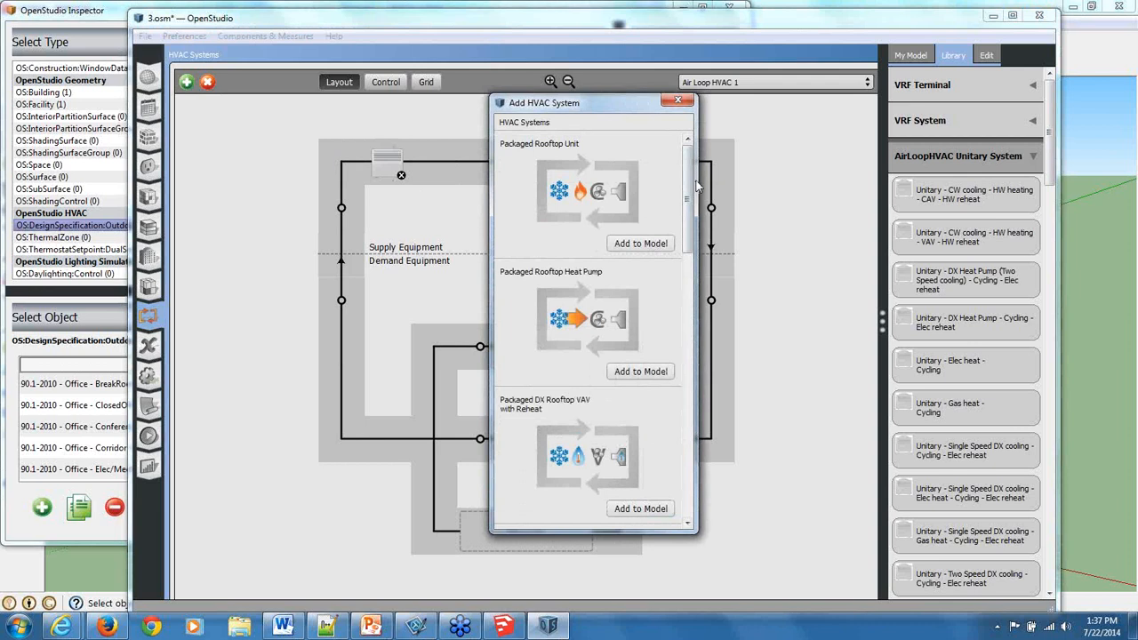
{"action": "left_click_drag", "start_coordinate": [690, 184], "coordinate": [709, 462]}
{"action": "left_click", "coordinate": [624, 517]}
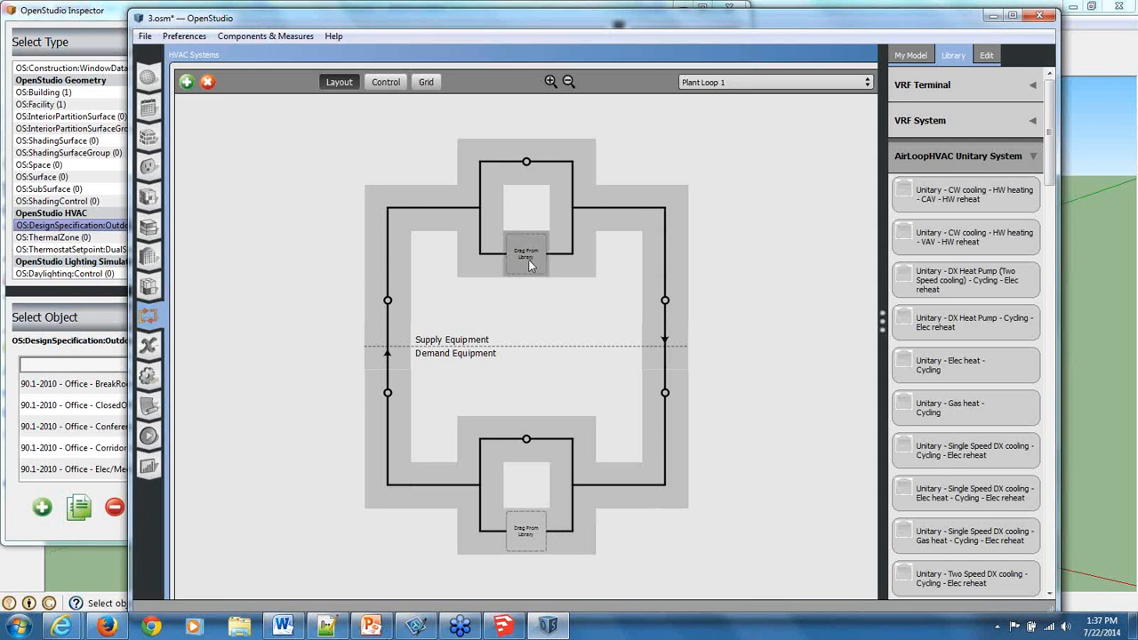
Place a hot water boiler and a constant speed pump on the plant loop's supply side and a fluid heat exchanger on its demand side.
{"action": "left_click", "coordinate": [1032, 158]}
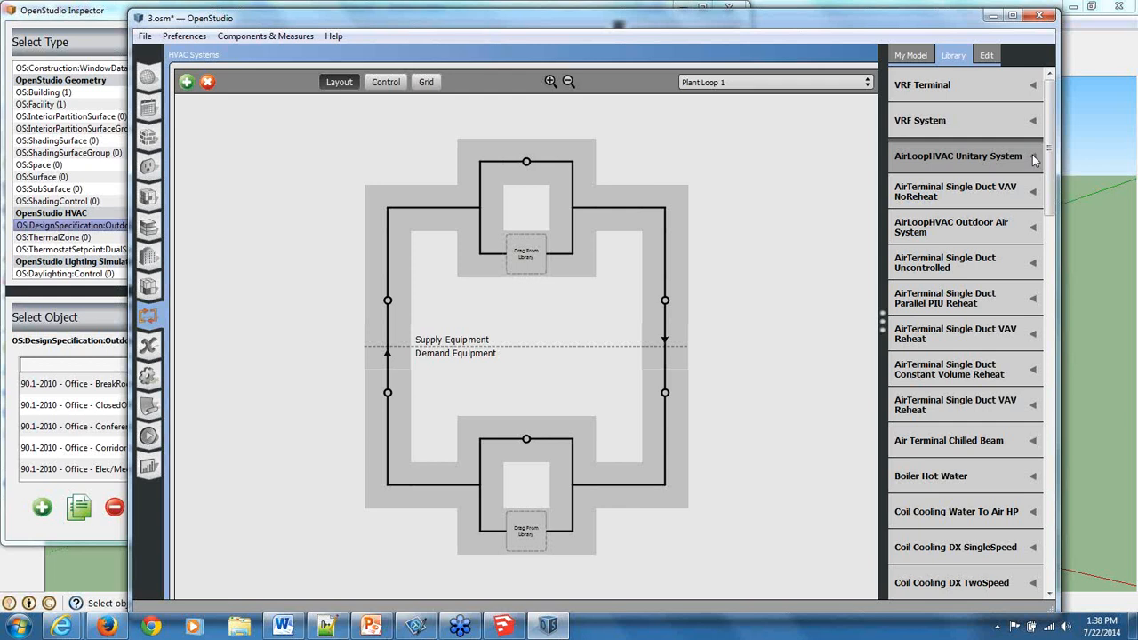
{"action": "scroll", "coordinate": [1032, 155], "scroll_direction": "down", "scroll_amount": 5}
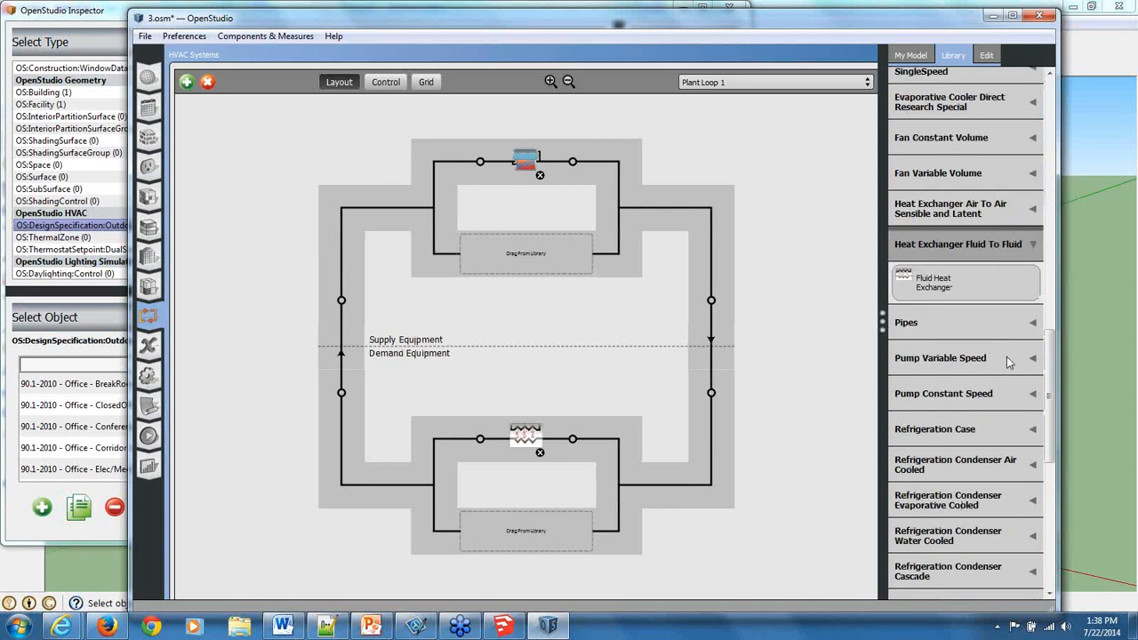
{"action": "left_click", "coordinate": [1006, 357]}
{"action": "left_click", "coordinate": [1006, 395]}
{"action": "left_click_drag", "start_coordinate": [1004, 396], "coordinate": [379, 307]}
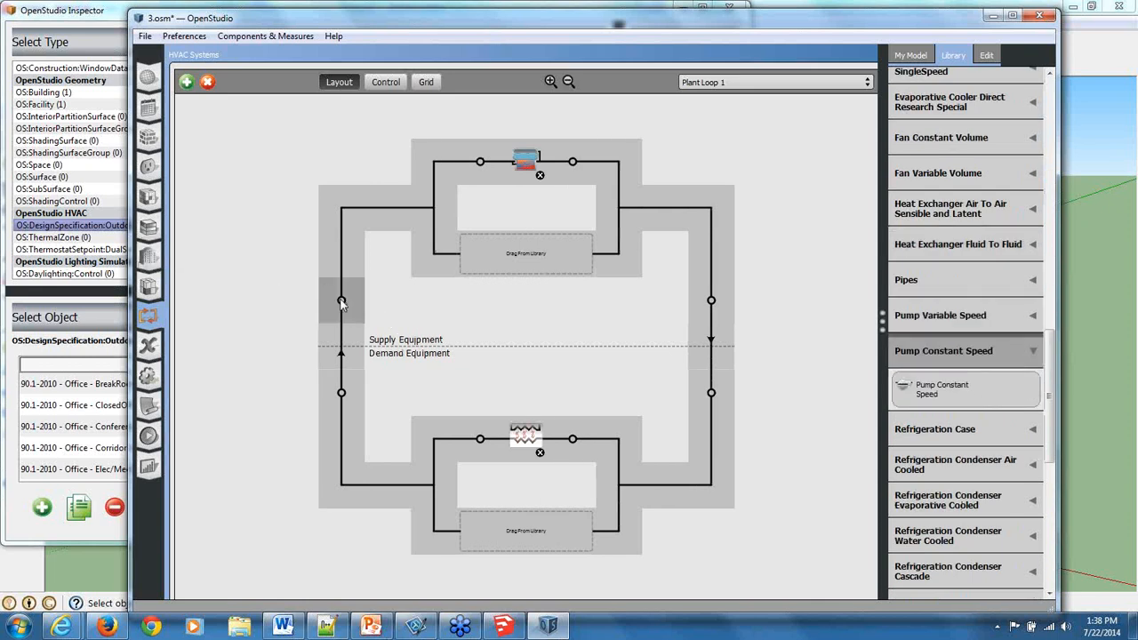
{"action": "left_click_drag", "start_coordinate": [938, 398], "coordinate": [321, 300]}
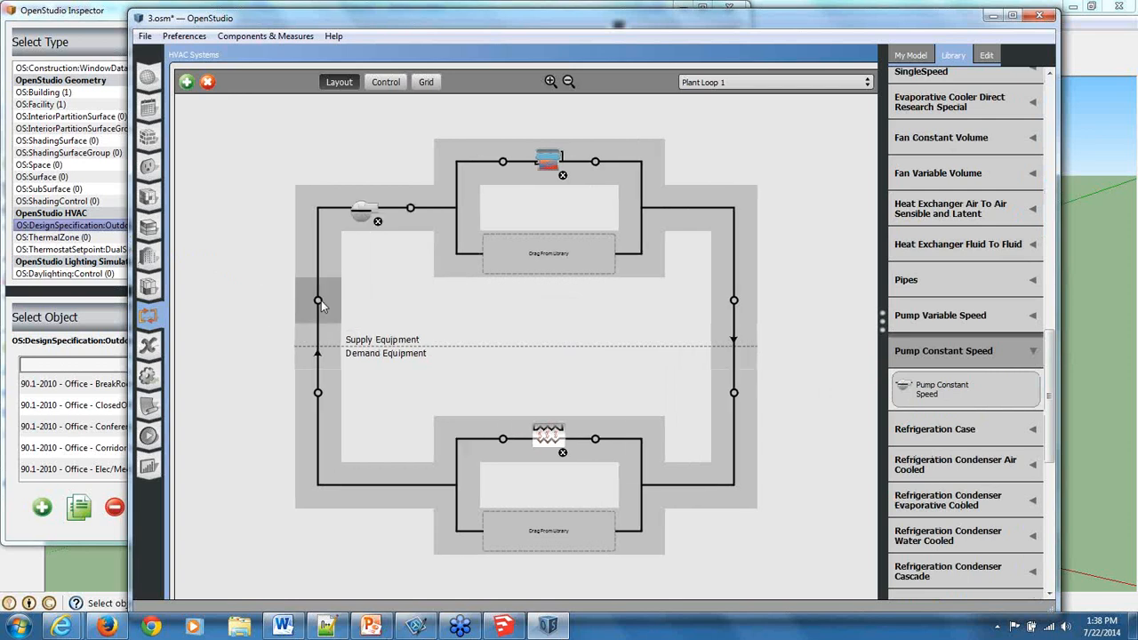
Place the Deck Temp SPM scheduled setpoint manager on the plant loop's supply outlet node and select it.
{"action": "scroll", "coordinate": [976, 435], "scroll_direction": "down", "scroll_amount": 2}
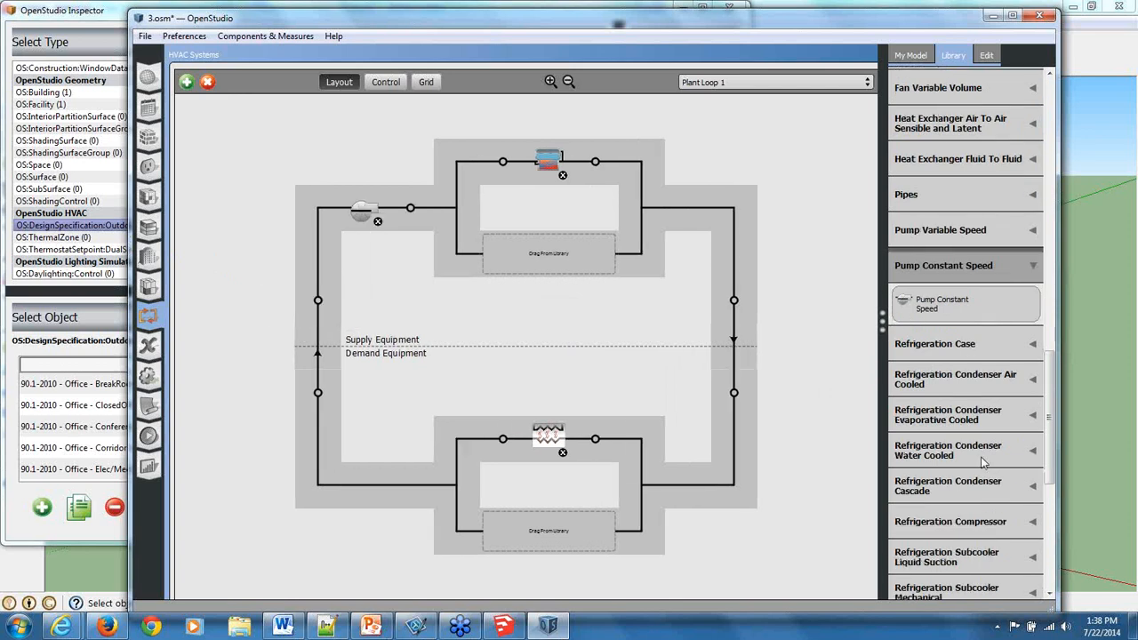
{"action": "scroll", "coordinate": [983, 462], "scroll_direction": "down", "scroll_amount": 5}
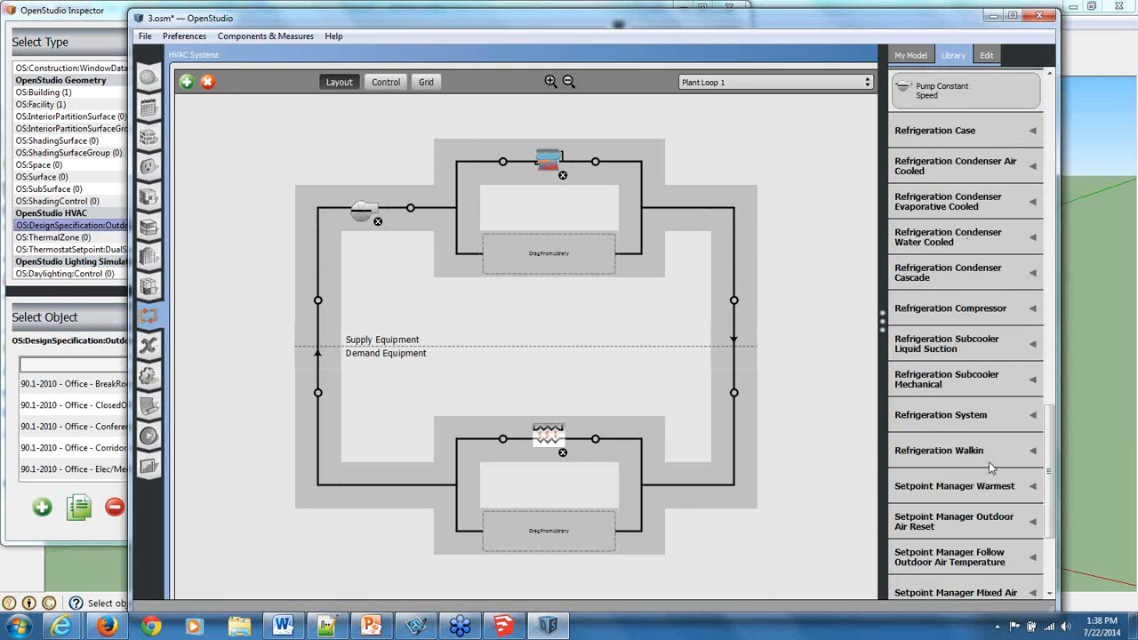
{"action": "scroll", "coordinate": [991, 469], "scroll_direction": "down", "scroll_amount": 2}
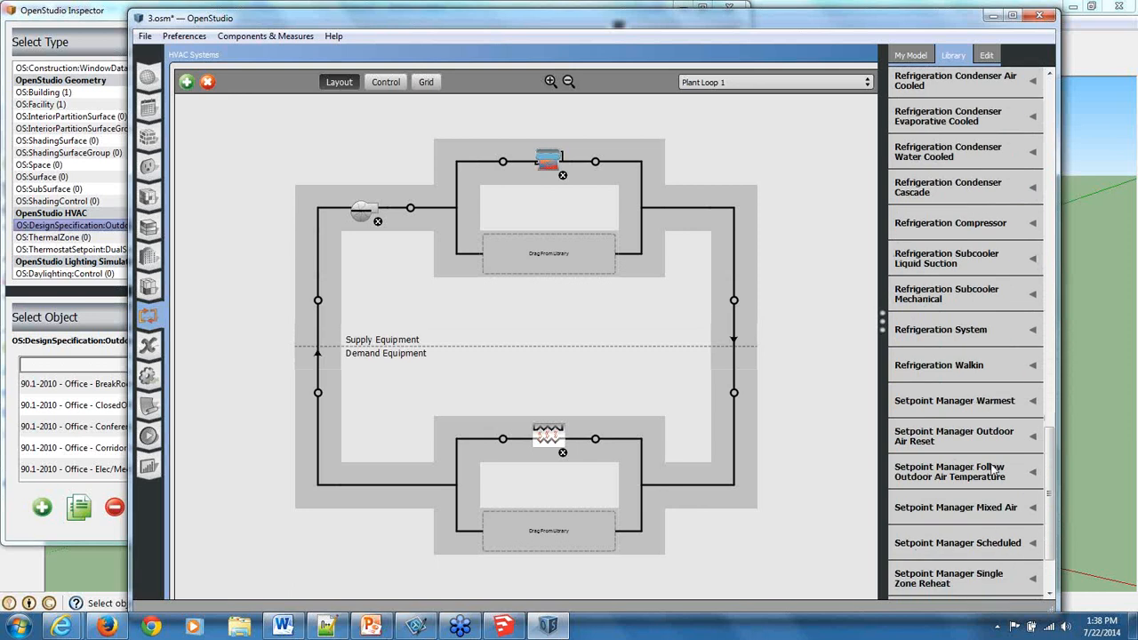
{"action": "left_click", "coordinate": [992, 544]}
{"action": "scroll", "coordinate": [956, 565], "scroll_direction": "down", "scroll_amount": 3}
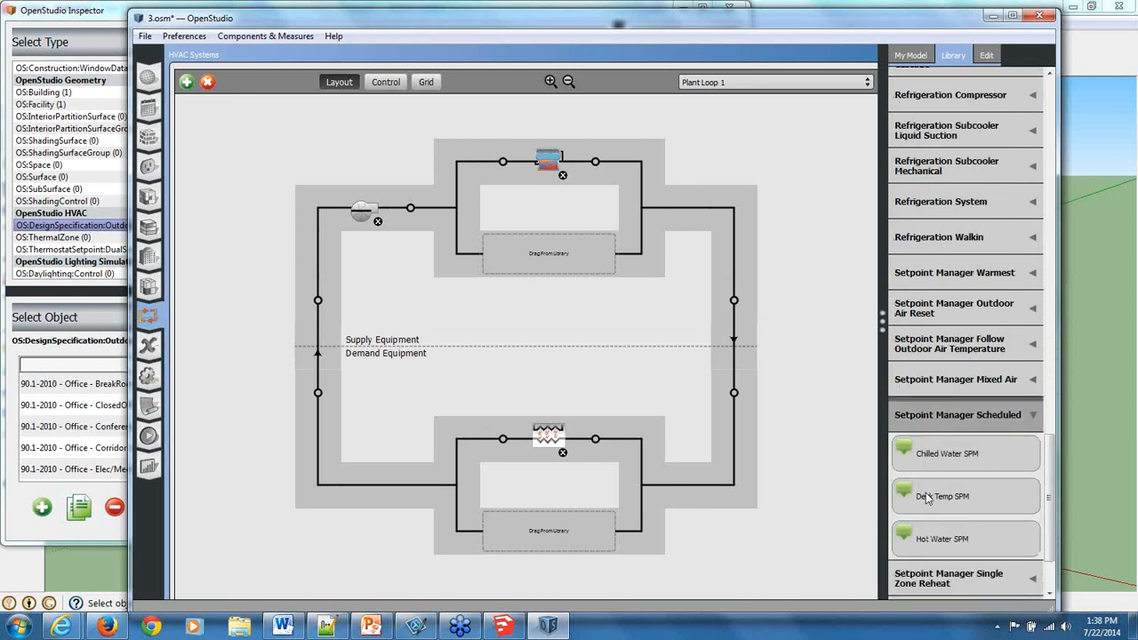
{"action": "left_click_drag", "start_coordinate": [925, 498], "coordinate": [734, 300]}
{"action": "left_click", "coordinate": [744, 302]}
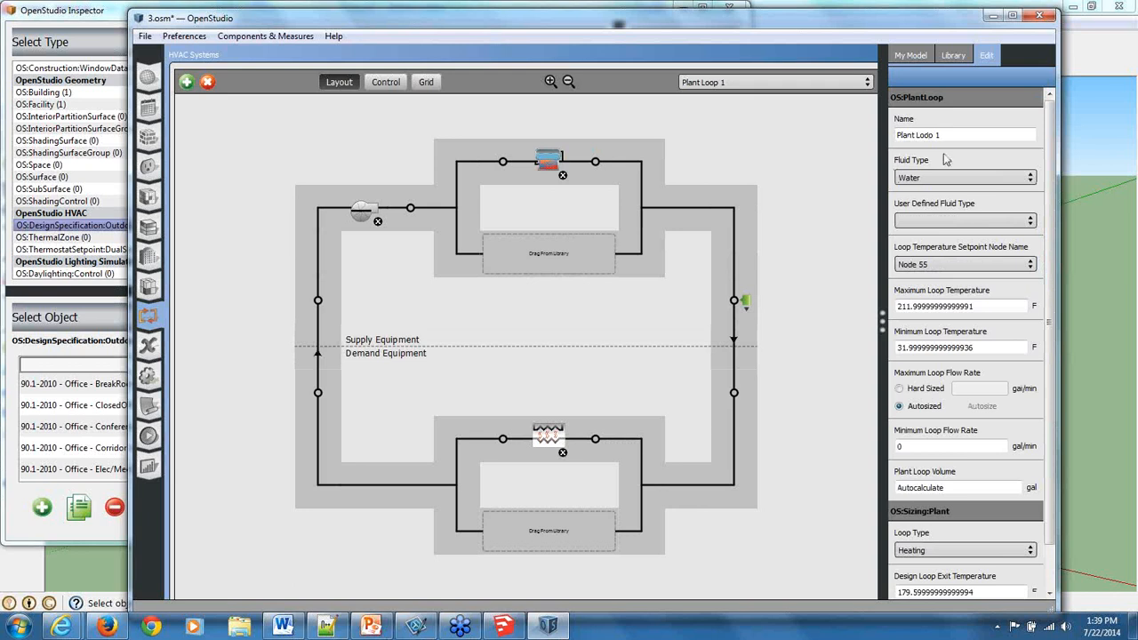
Rename the plant loop as Boiler Bank #1.
{"action": "triple_click", "coordinate": [950, 135]}
{"action": "type", "text": "Boiler Bank #1"}
{"action": "left_click", "coordinate": [193, 126]}
Add a second empty plant loop and place the Hot Water SPM setpoint manager on its supply outlet node.
{"action": "left_click", "coordinate": [186, 82]}
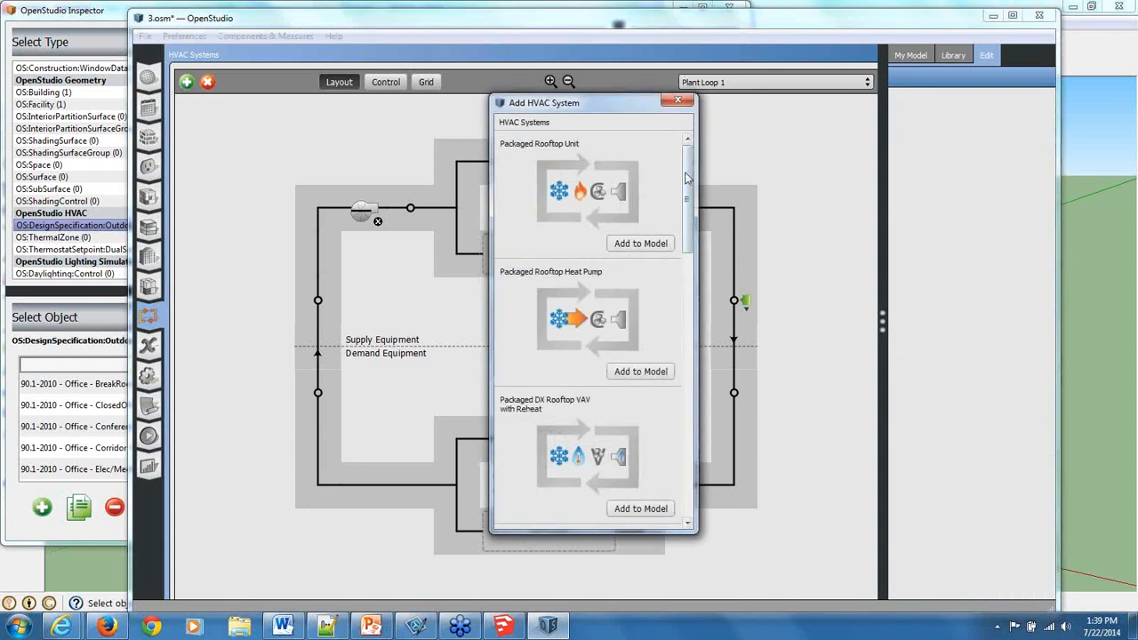
{"action": "left_click_drag", "start_coordinate": [688, 191], "coordinate": [703, 477]}
{"action": "left_click", "coordinate": [634, 508]}
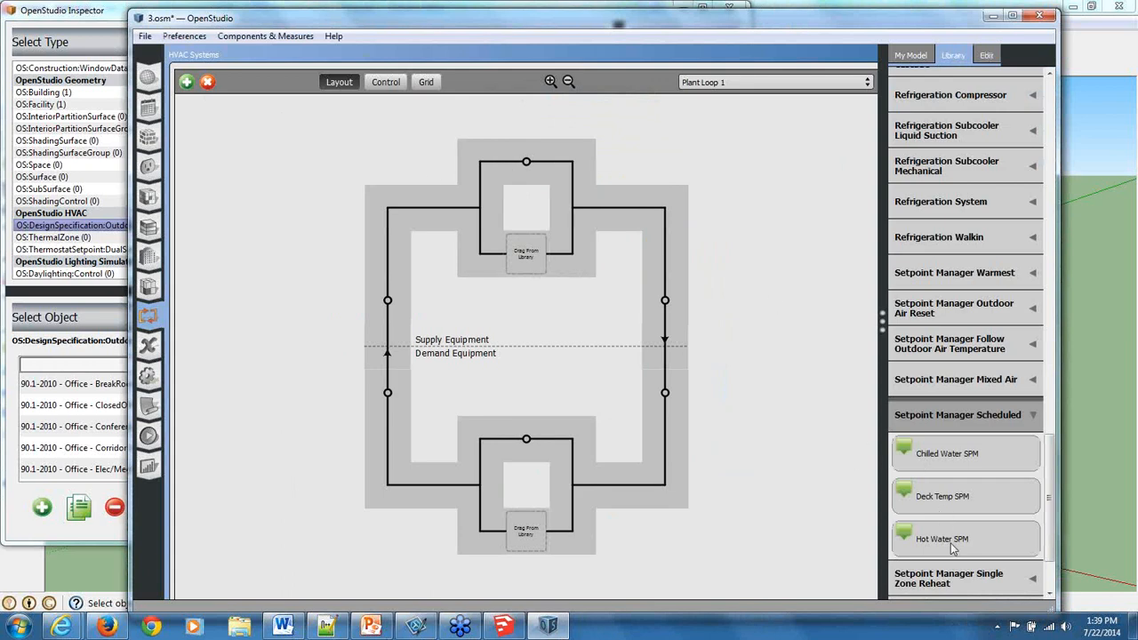
{"action": "left_click_drag", "start_coordinate": [950, 542], "coordinate": [671, 301]}
Place a constant speed pump at the second plant loop's supply inlet and a hot water boiler on its supply branch.
{"action": "left_click_drag", "start_coordinate": [1051, 460], "coordinate": [1047, 357]}
{"action": "left_click", "coordinate": [996, 356]}
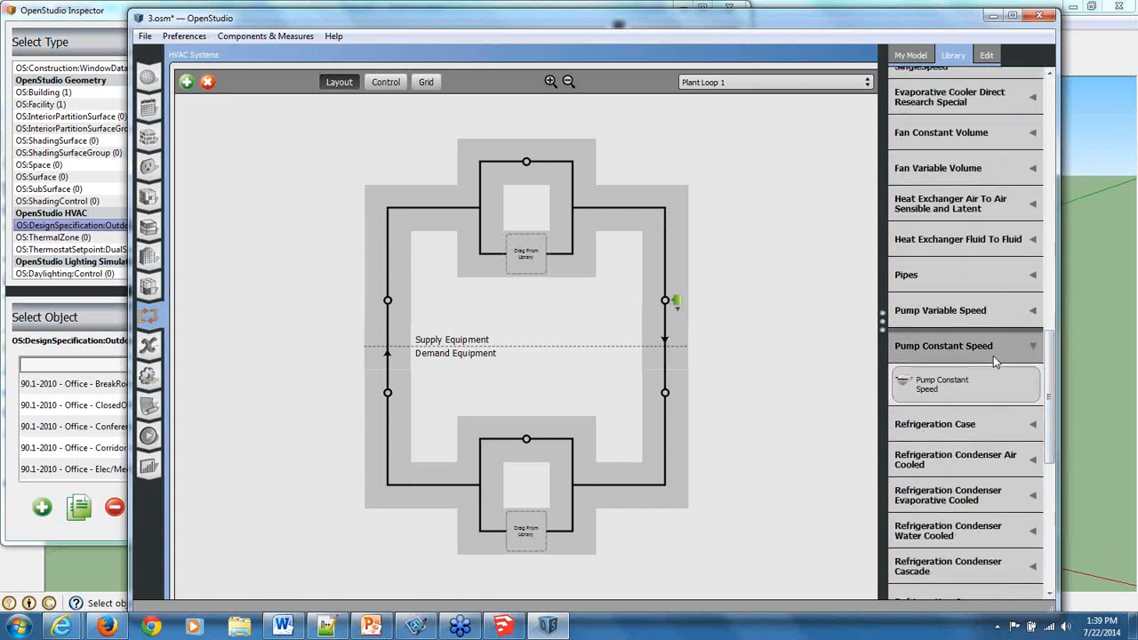
{"action": "left_click_drag", "start_coordinate": [970, 385], "coordinate": [389, 302]}
{"action": "scroll", "coordinate": [985, 320], "scroll_direction": "up", "scroll_amount": 10}
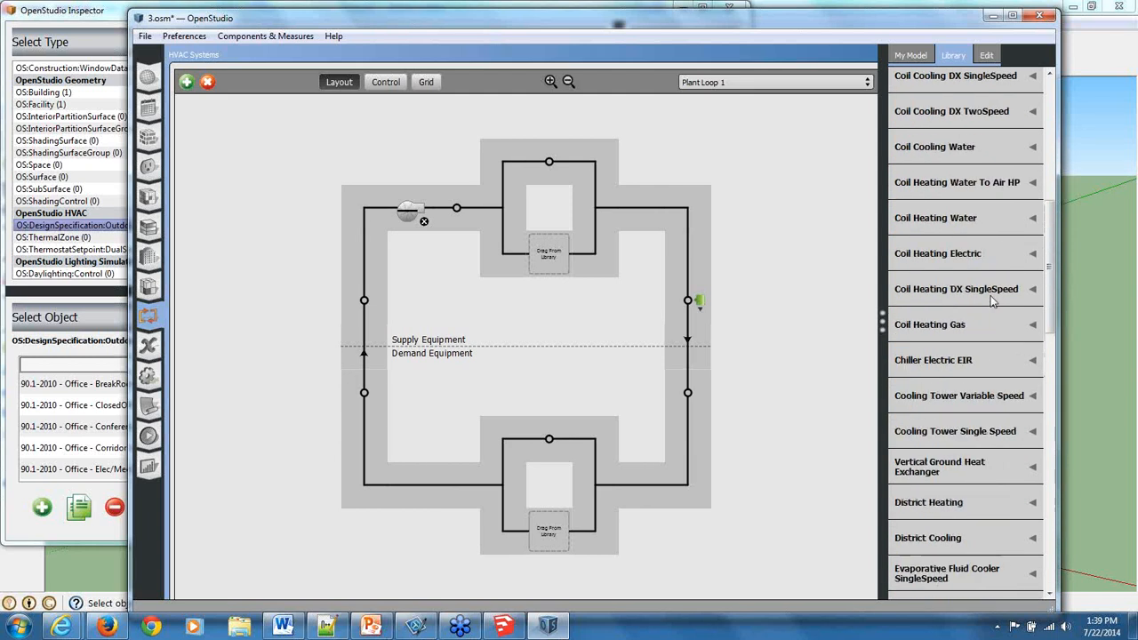
{"action": "scroll", "coordinate": [987, 306], "scroll_direction": "up", "scroll_amount": 8}
{"action": "left_click", "coordinate": [949, 347]}
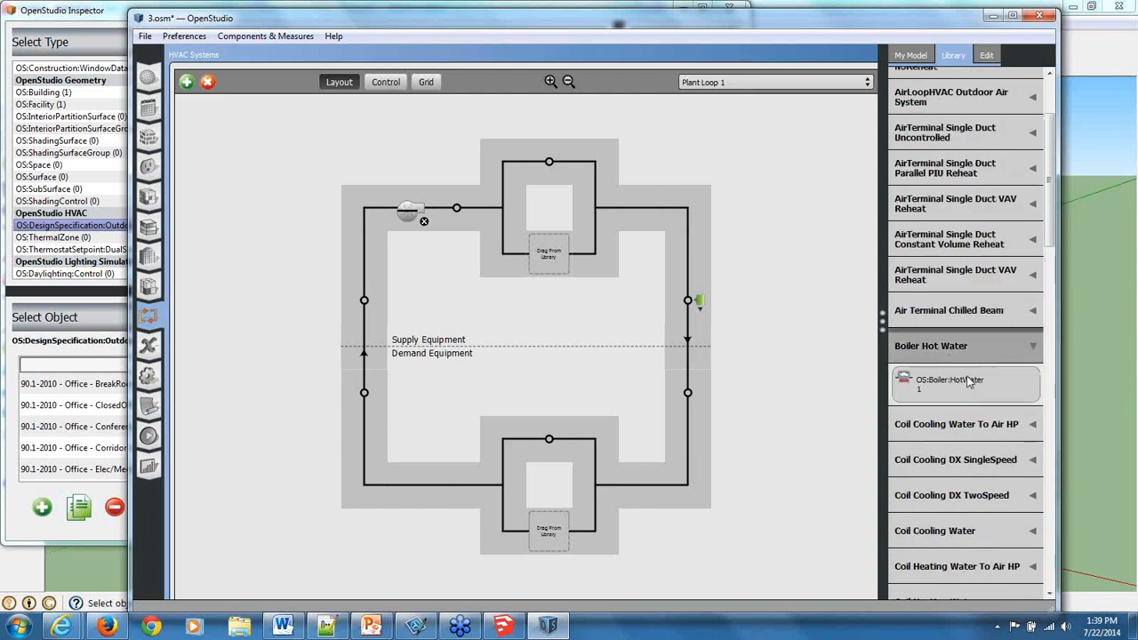
{"action": "left_click_drag", "start_coordinate": [970, 381], "coordinate": [552, 249]}
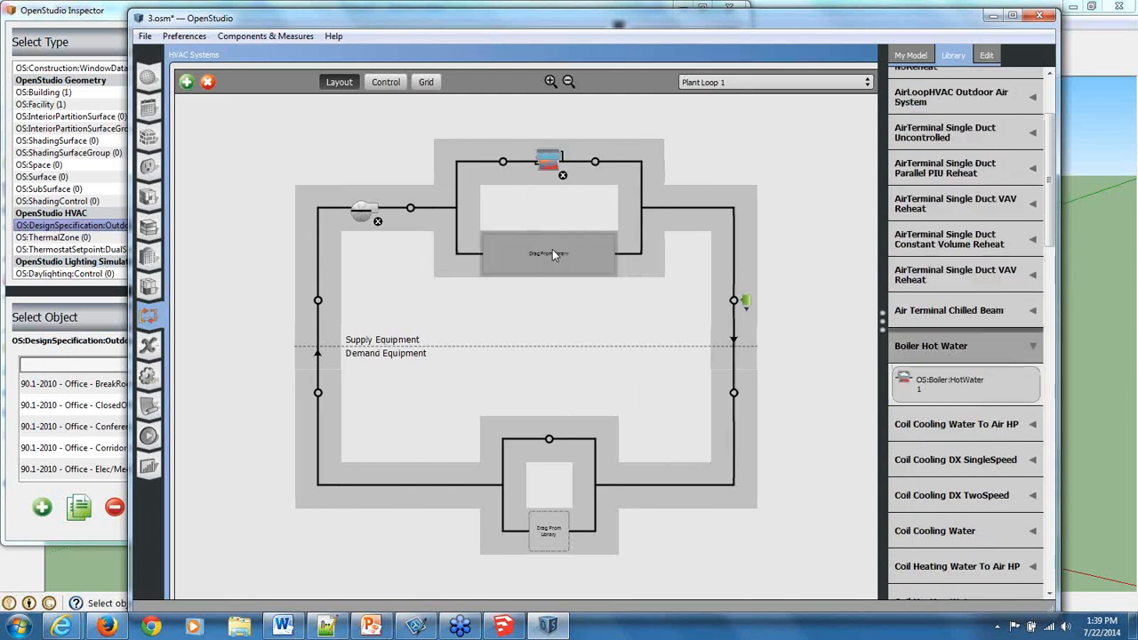
Place a Fluid Heat Exchanger from the fluid-to-fluid category on the second plant loop's demand branch.
{"action": "scroll", "coordinate": [1045, 293], "scroll_direction": "down", "scroll_amount": 6}
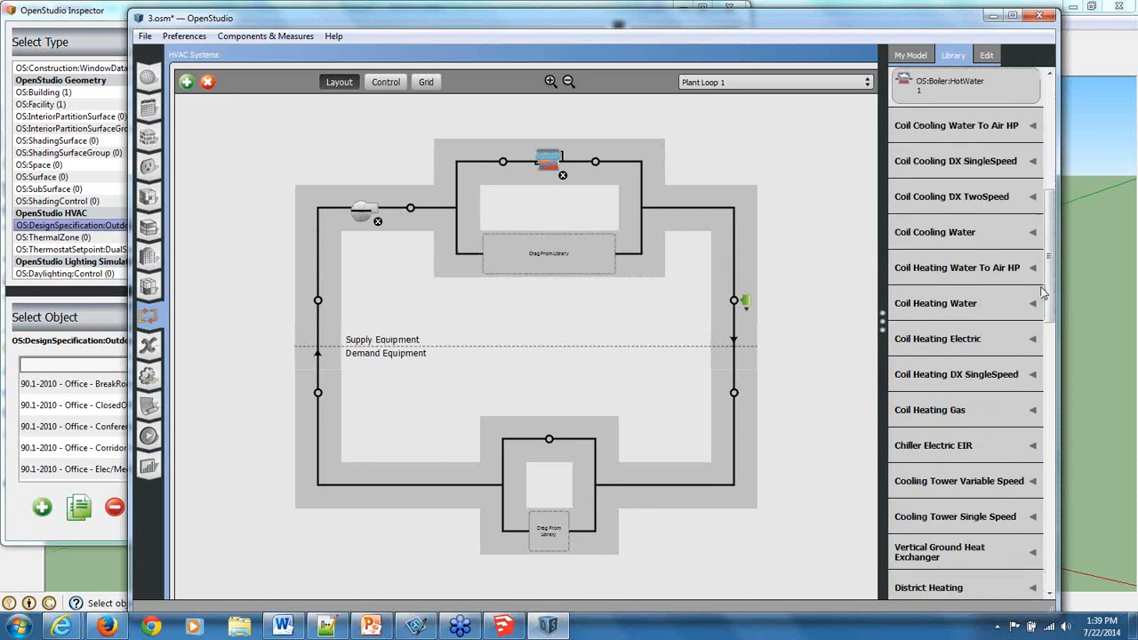
{"action": "scroll", "coordinate": [1023, 396], "scroll_direction": "down", "scroll_amount": 4}
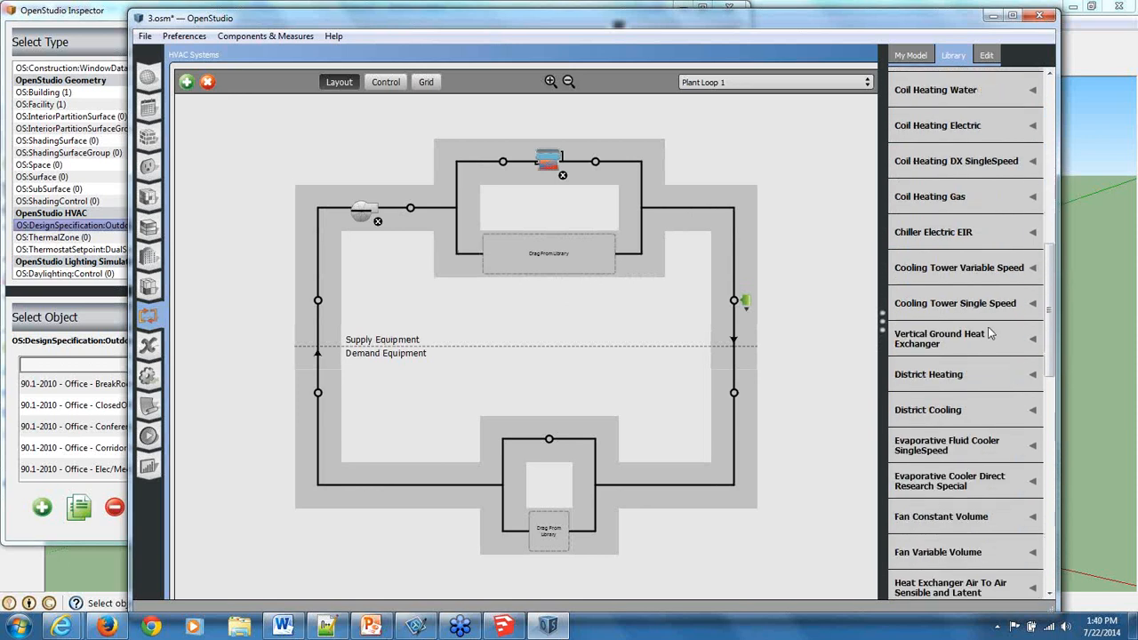
{"action": "scroll", "coordinate": [991, 391], "scroll_direction": "down", "scroll_amount": 4}
{"action": "left_click", "coordinate": [993, 449]}
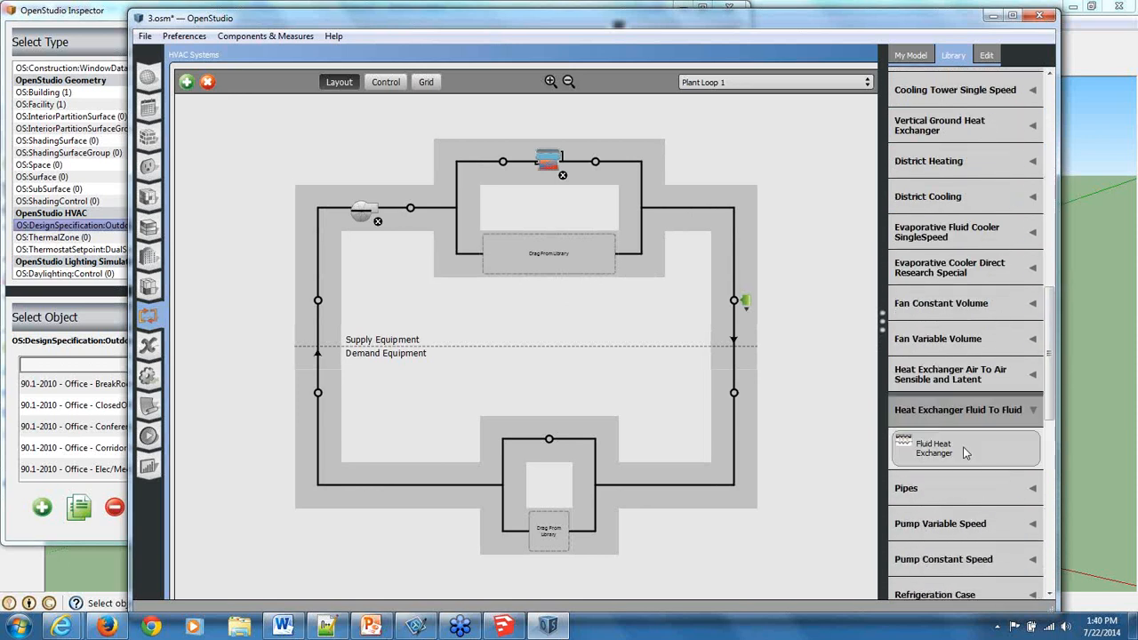
{"action": "left_click_drag", "start_coordinate": [967, 453], "coordinate": [560, 527]}
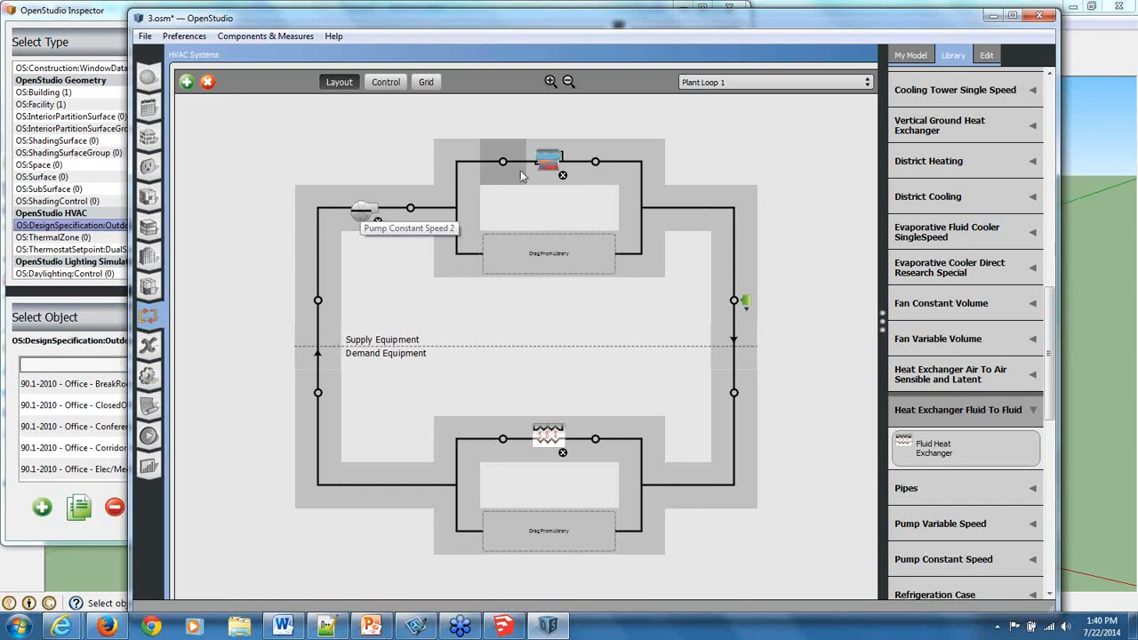
Rename the second plant loop as Boiler Bank #2.
{"action": "left_click", "coordinate": [560, 336]}
{"action": "left_click_drag", "start_coordinate": [941, 139], "coordinate": [566, 13]}
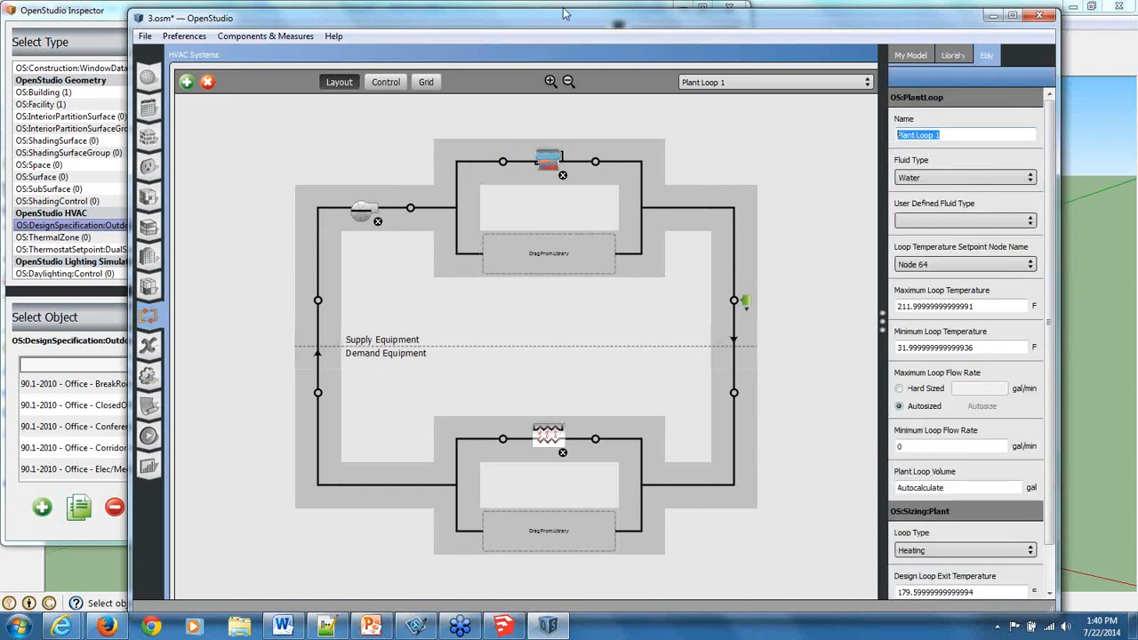
{"action": "type", "text": "Bo"}
{"action": "type", "text": "iler Bank #2"}
{"action": "left_click", "coordinate": [245, 223]}
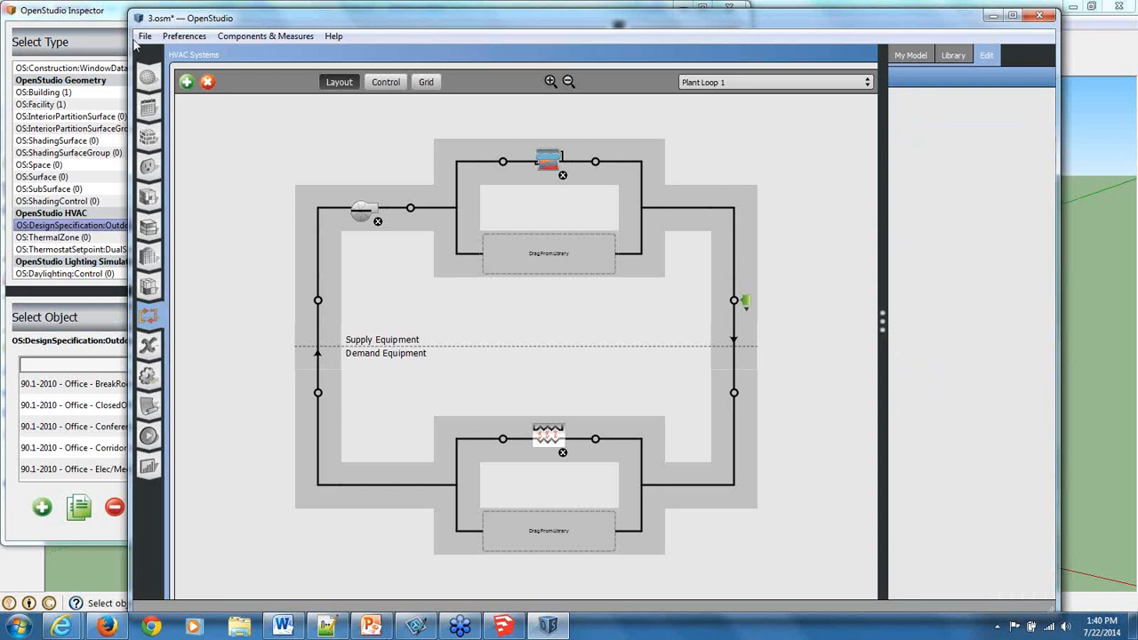
Add a third empty plant loop to the model.
{"action": "left_click", "coordinate": [186, 82]}
{"action": "left_click_drag", "start_coordinate": [690, 184], "coordinate": [705, 460]}
{"action": "left_click", "coordinate": [622, 513]}
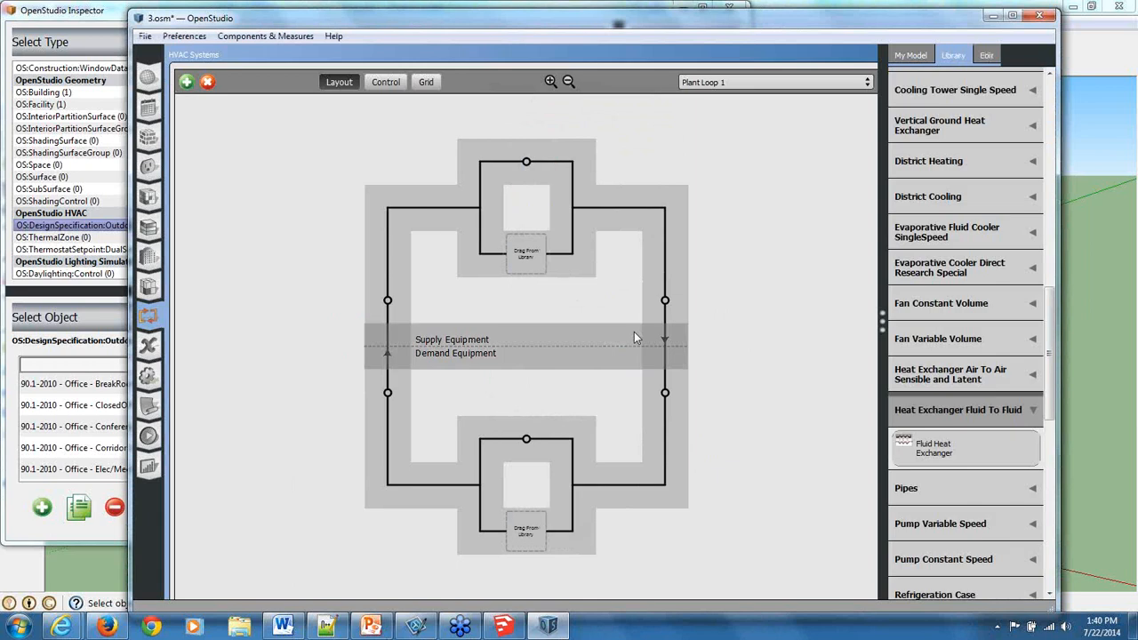
Place the model's existing Fluid Heat Exchanger and Fluid Heat Exchanger 1 on parallel supply branches of the new loop.
{"action": "left_click", "coordinate": [912, 56]}
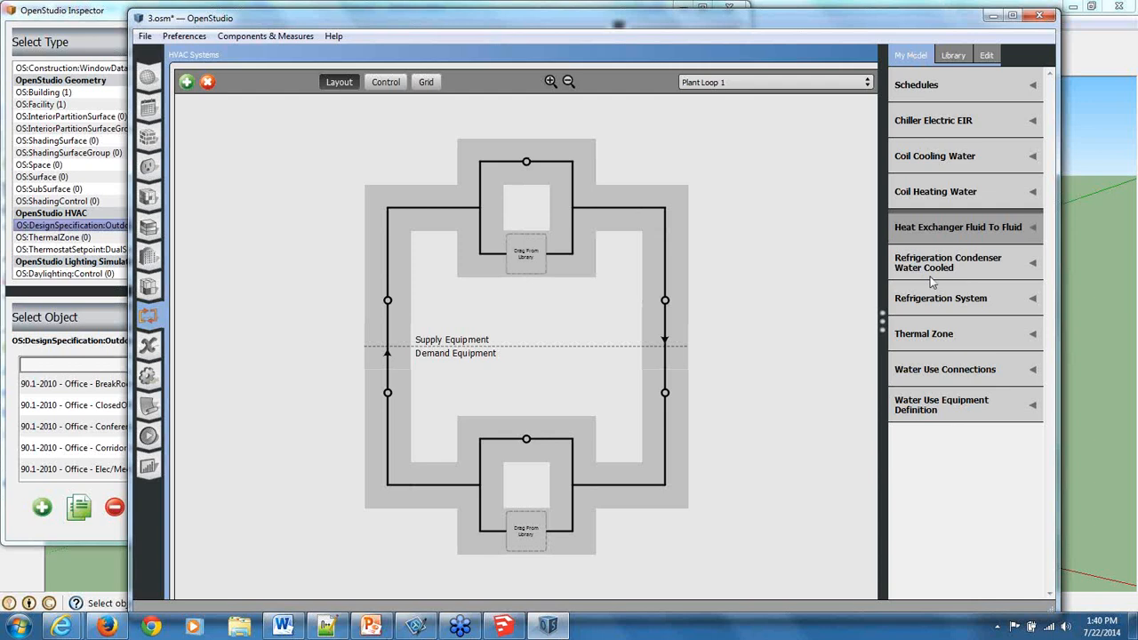
{"action": "left_click", "coordinate": [960, 233]}
{"action": "left_click_drag", "start_coordinate": [913, 264], "coordinate": [518, 243]}
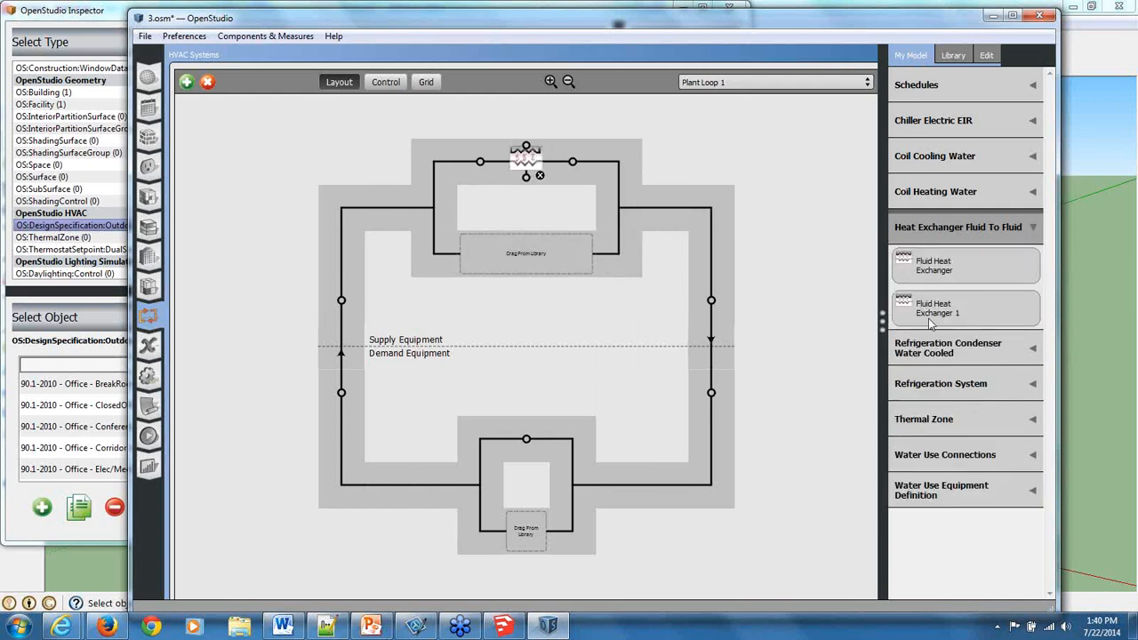
{"action": "left_click_drag", "start_coordinate": [930, 324], "coordinate": [521, 244]}
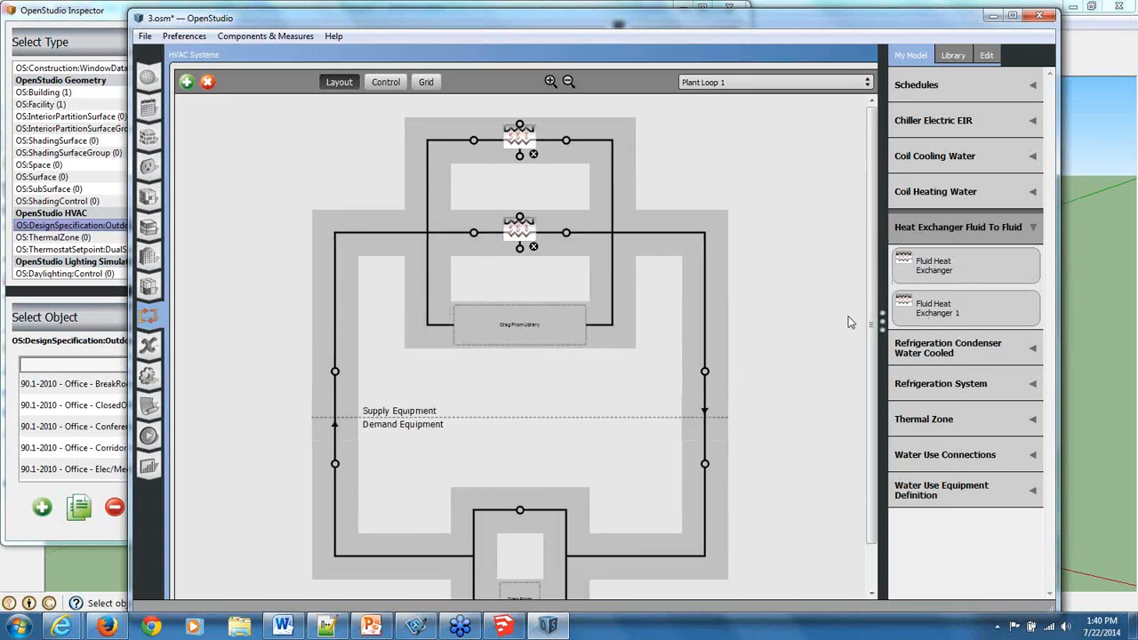
Place a constant speed pump from the library at the new loop's supply inlet.
{"action": "left_click", "coordinate": [959, 57]}
{"action": "scroll", "coordinate": [981, 394], "scroll_direction": "down", "scroll_amount": 3}
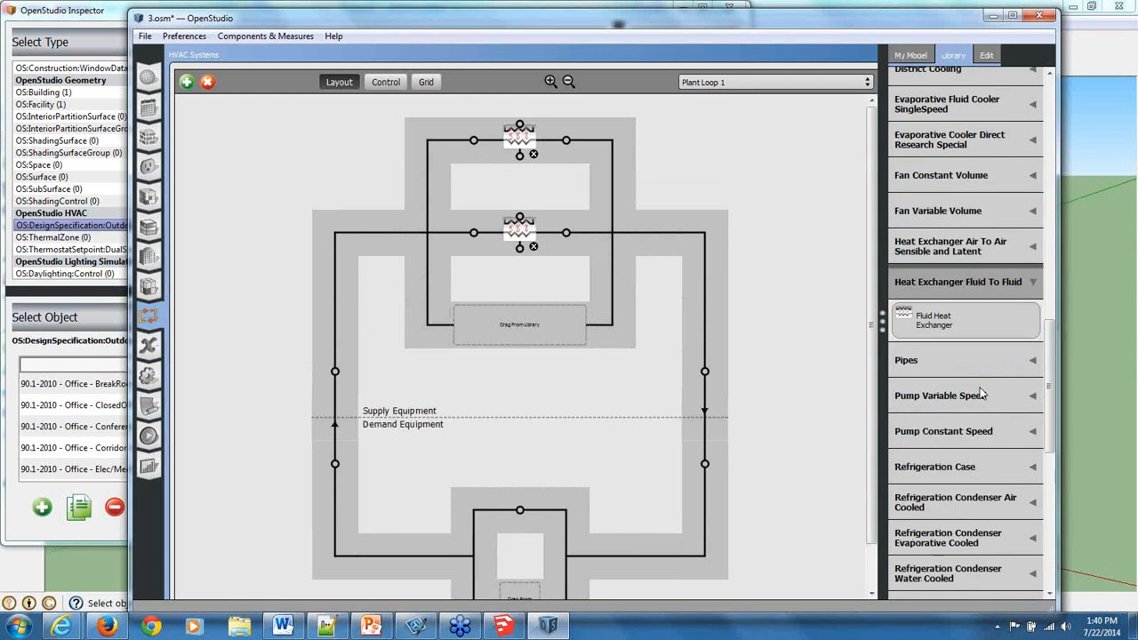
{"action": "left_click", "coordinate": [979, 436]}
{"action": "left_click_drag", "start_coordinate": [950, 433], "coordinate": [327, 372]}
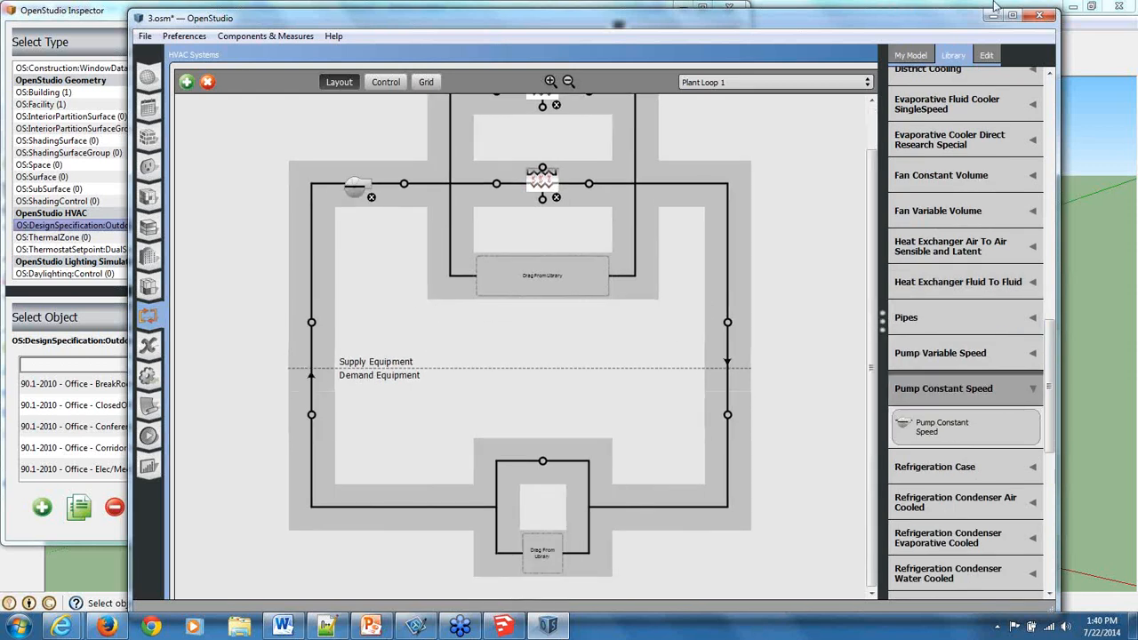
{"action": "left_click", "coordinate": [910, 57]}
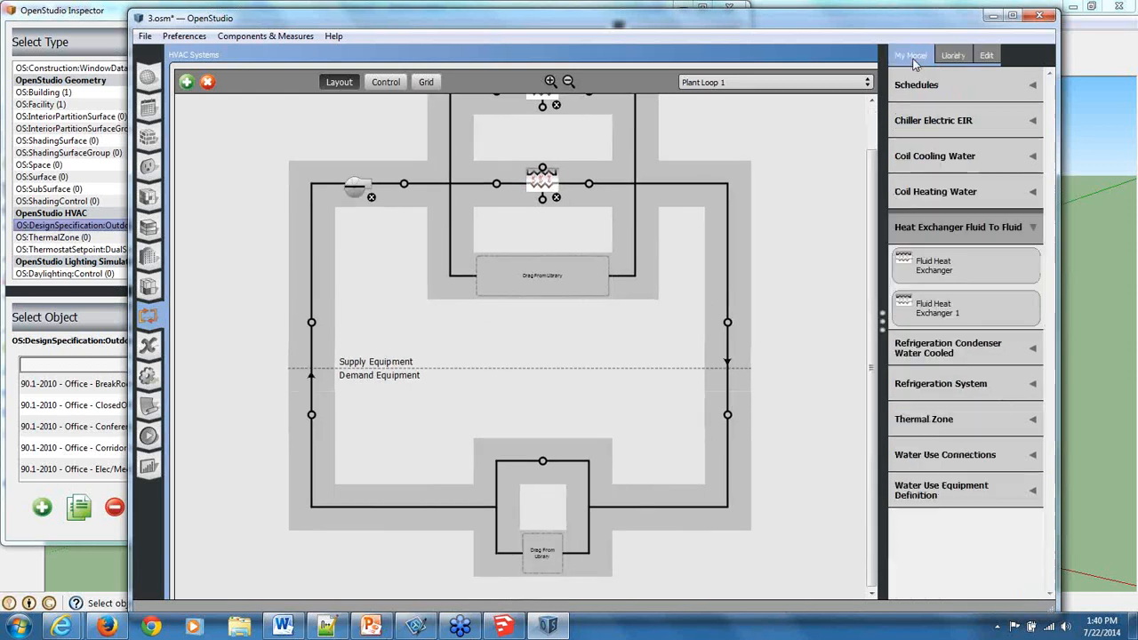
{"action": "left_click", "coordinate": [926, 163]}
{"action": "left_click", "coordinate": [948, 196]}
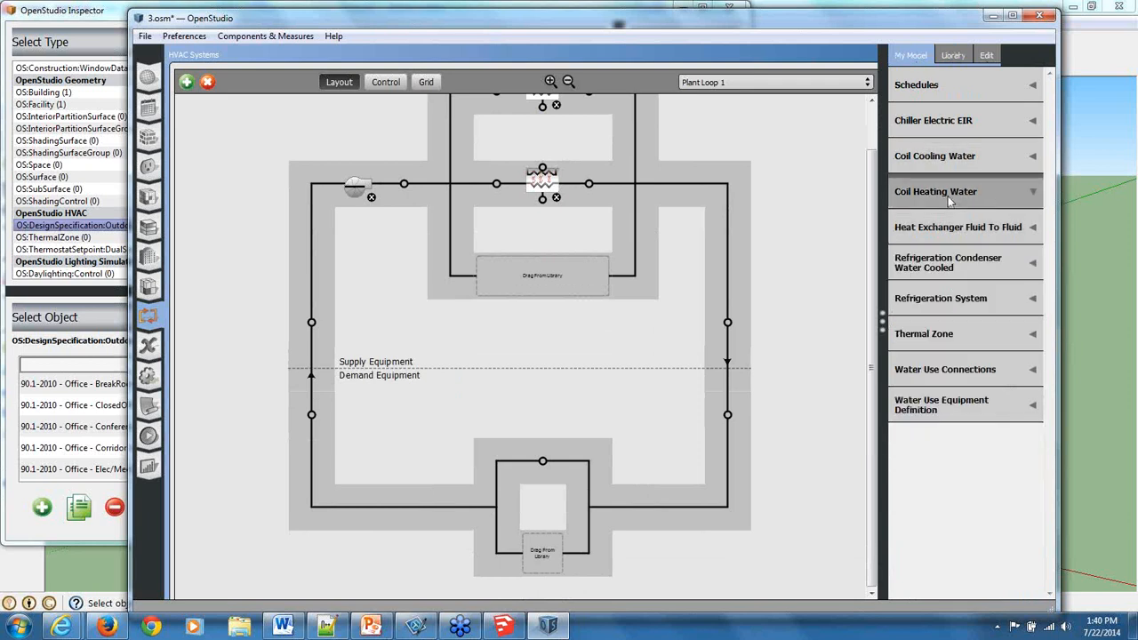
{"action": "left_click", "coordinate": [968, 153]}
{"action": "left_click", "coordinate": [969, 126]}
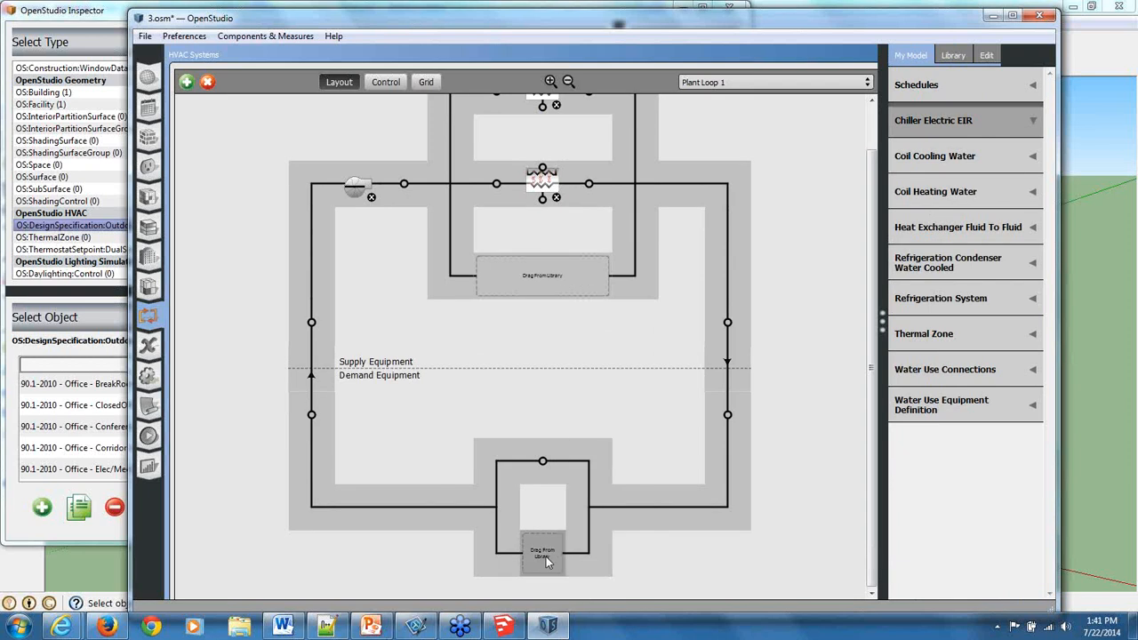
Place a scheduled setpoint manager from the library on the new loop's supply outlet node.
{"action": "scroll", "coordinate": [546, 556], "scroll_direction": "up", "scroll_amount": 1}
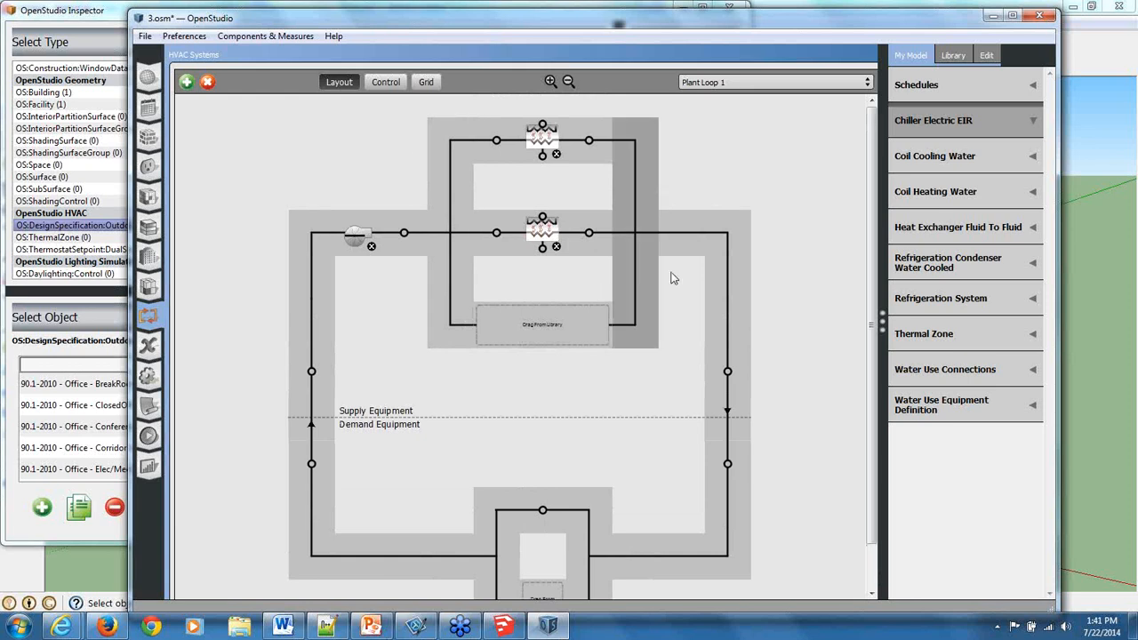
{"action": "left_click", "coordinate": [724, 378]}
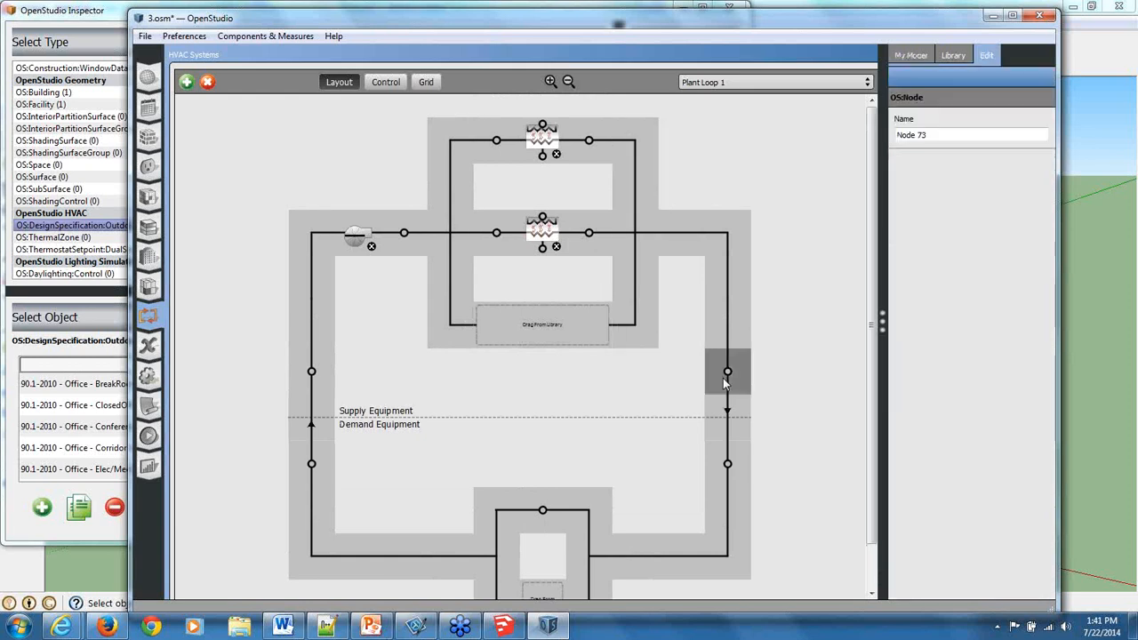
{"action": "left_click", "coordinate": [953, 55]}
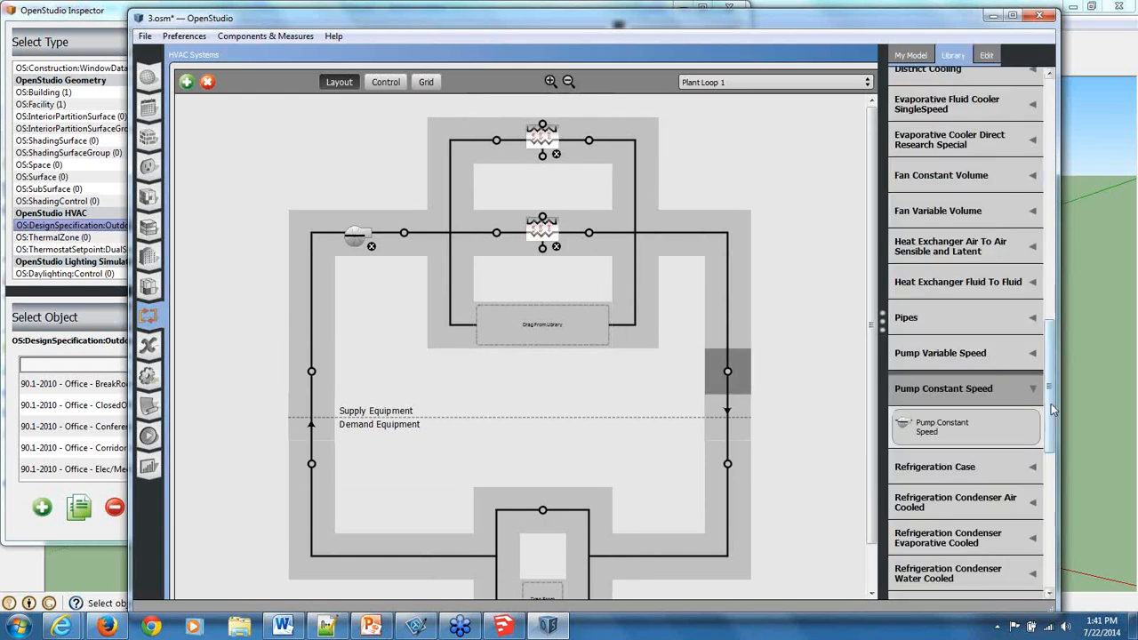
{"action": "left_click_drag", "start_coordinate": [1051, 404], "coordinate": [1051, 510]}
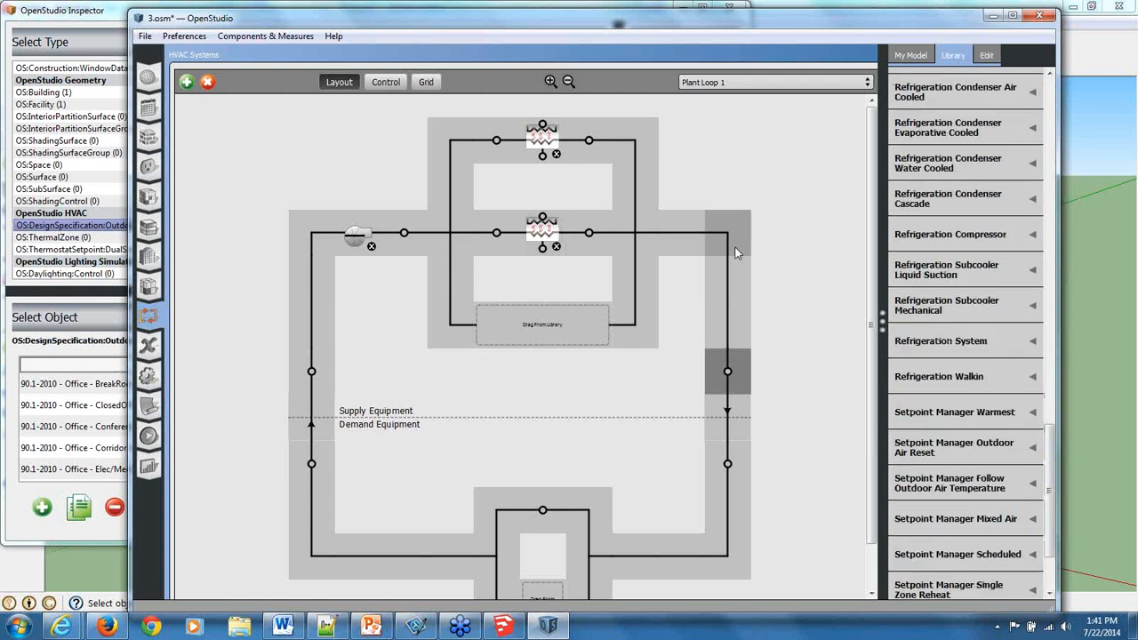
{"action": "scroll", "coordinate": [1023, 514], "scroll_direction": "down", "scroll_amount": 1}
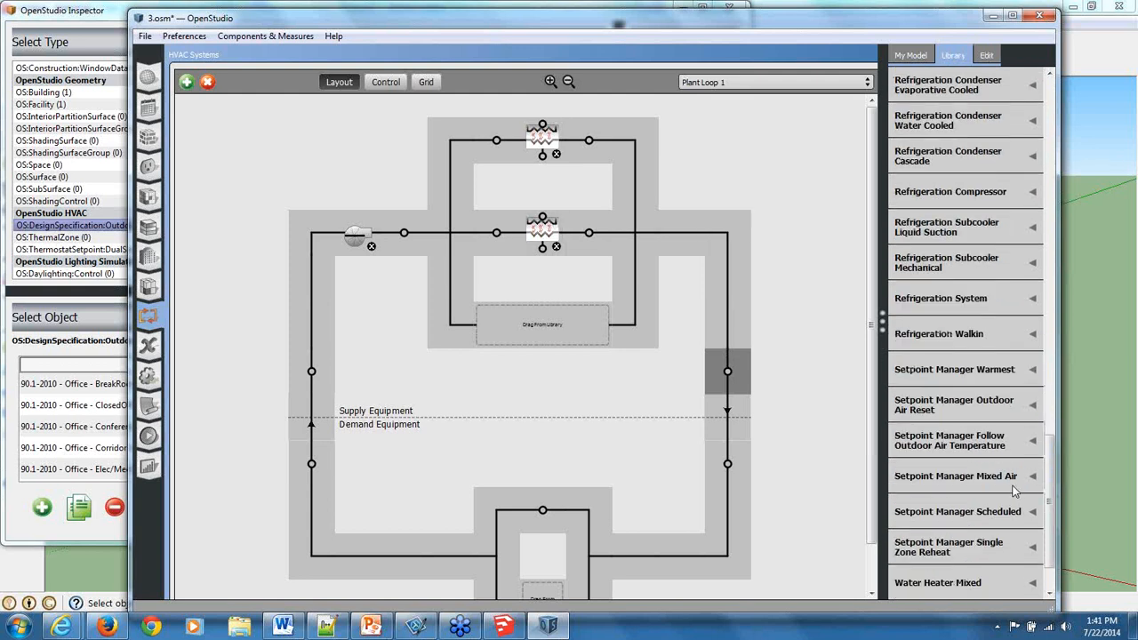
{"action": "left_click", "coordinate": [1009, 507]}
{"action": "left_click_drag", "start_coordinate": [985, 476], "coordinate": [708, 373]}
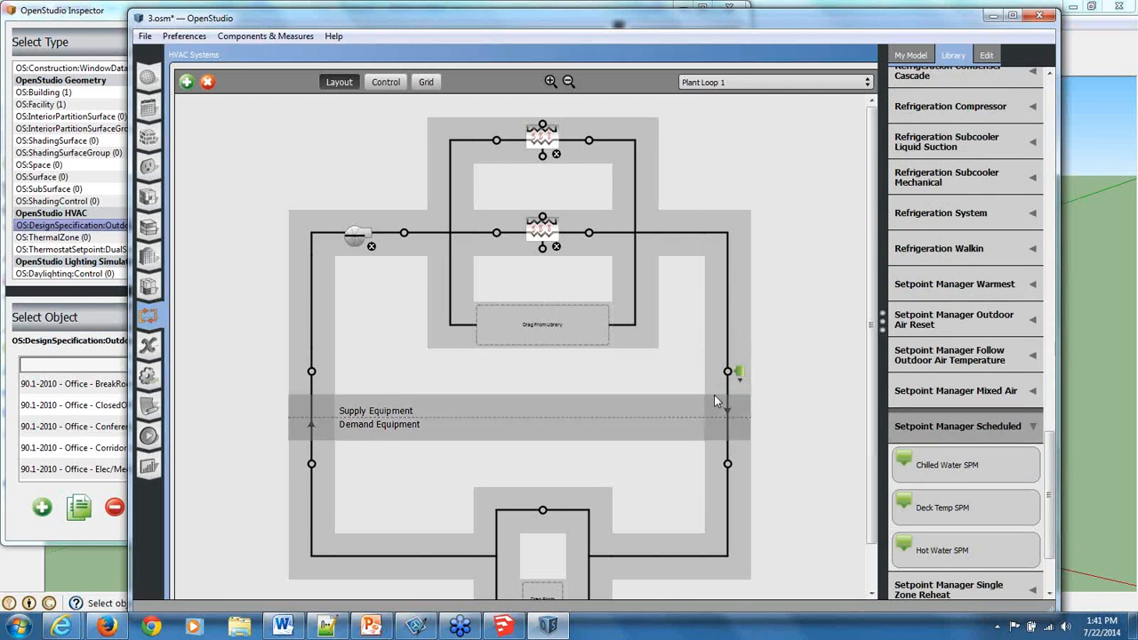
Review the new loop's layout and open the properties of the heat exchanger on the lower supply branch.
{"action": "scroll", "coordinate": [717, 397], "scroll_direction": "down", "scroll_amount": 2}
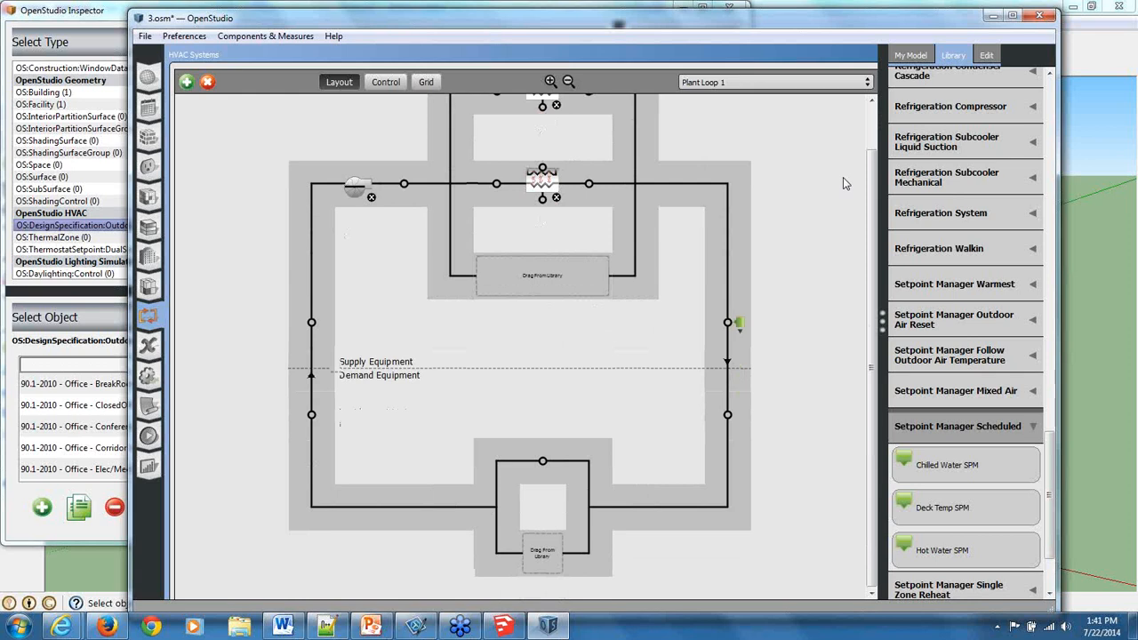
{"action": "scroll", "coordinate": [843, 177], "scroll_direction": "up", "scroll_amount": 1}
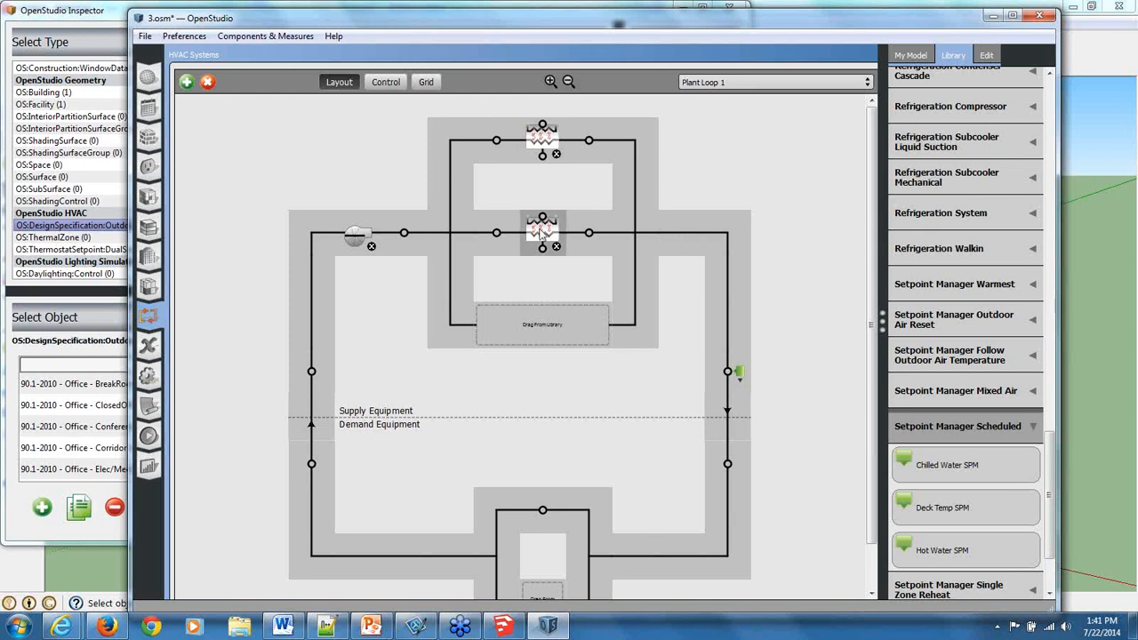
{"action": "left_click", "coordinate": [555, 229]}
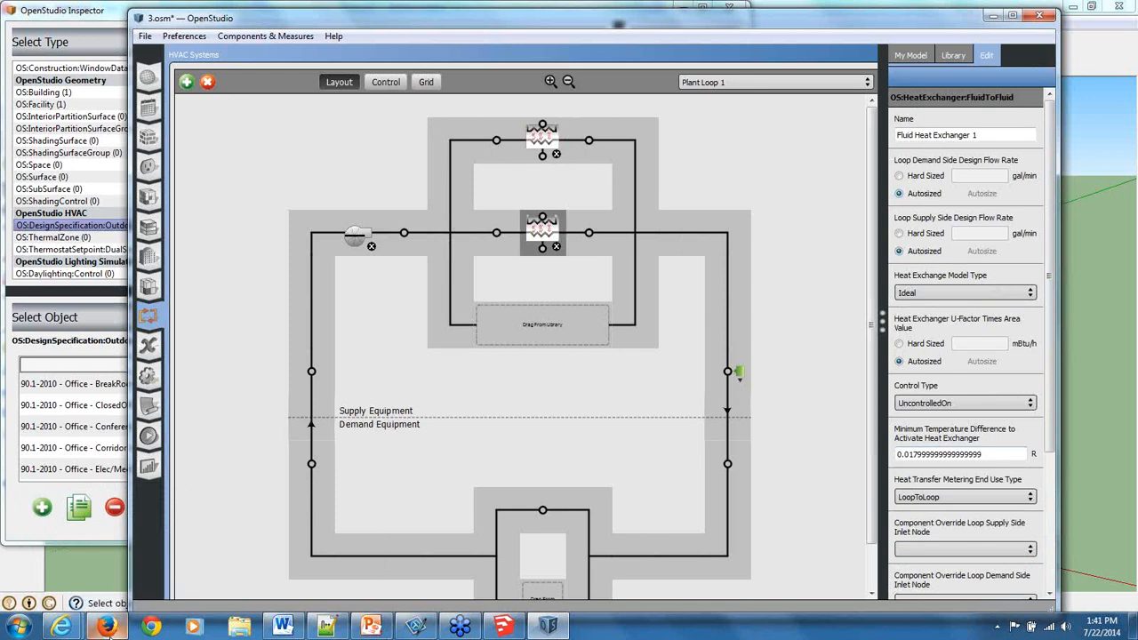
Switch to Firefox and search the web for "big ladder energyplus documentaiton".
{"action": "left_click", "coordinate": [107, 627]}
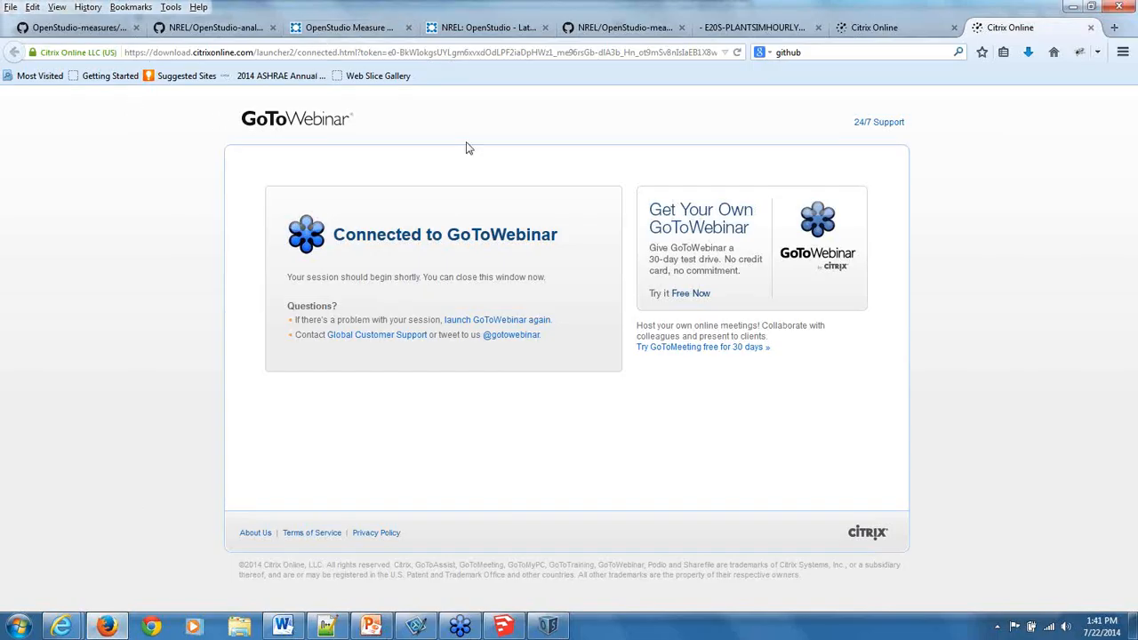
{"action": "left_click", "coordinate": [864, 54]}
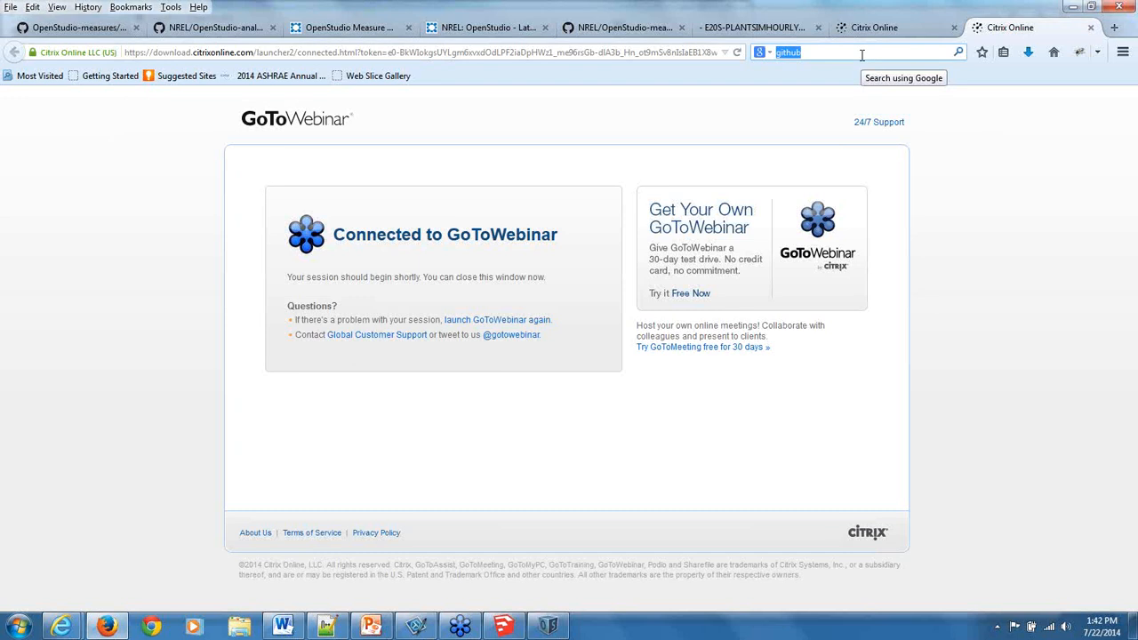
{"action": "type", "text": "b"}
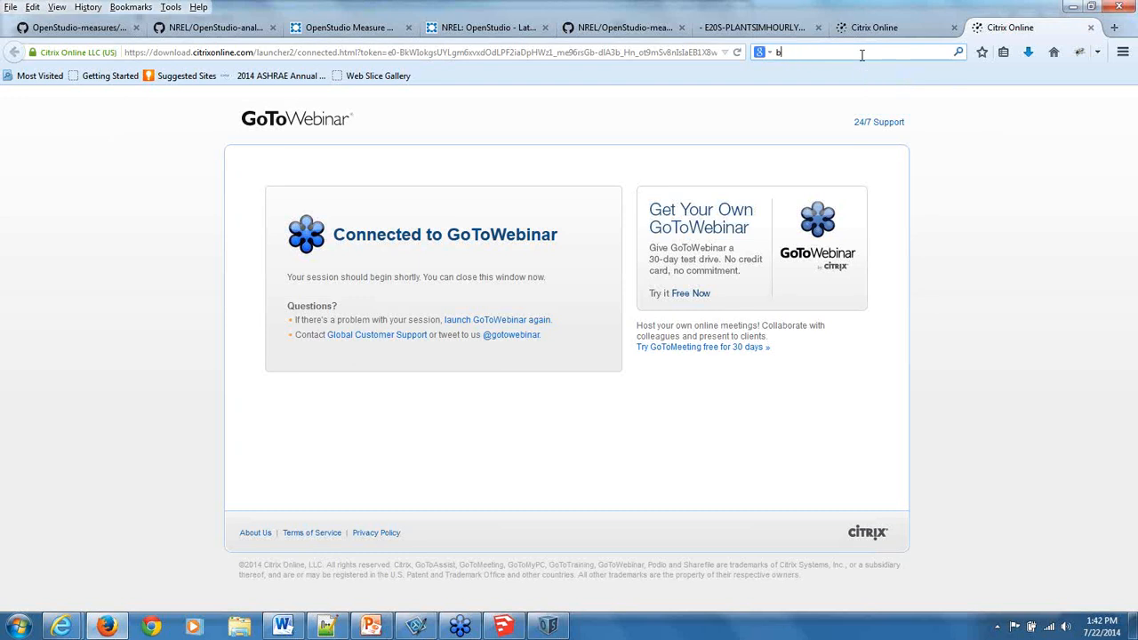
{"action": "type", "text": "ig li"}
{"action": "key", "text": "BackSpace"}
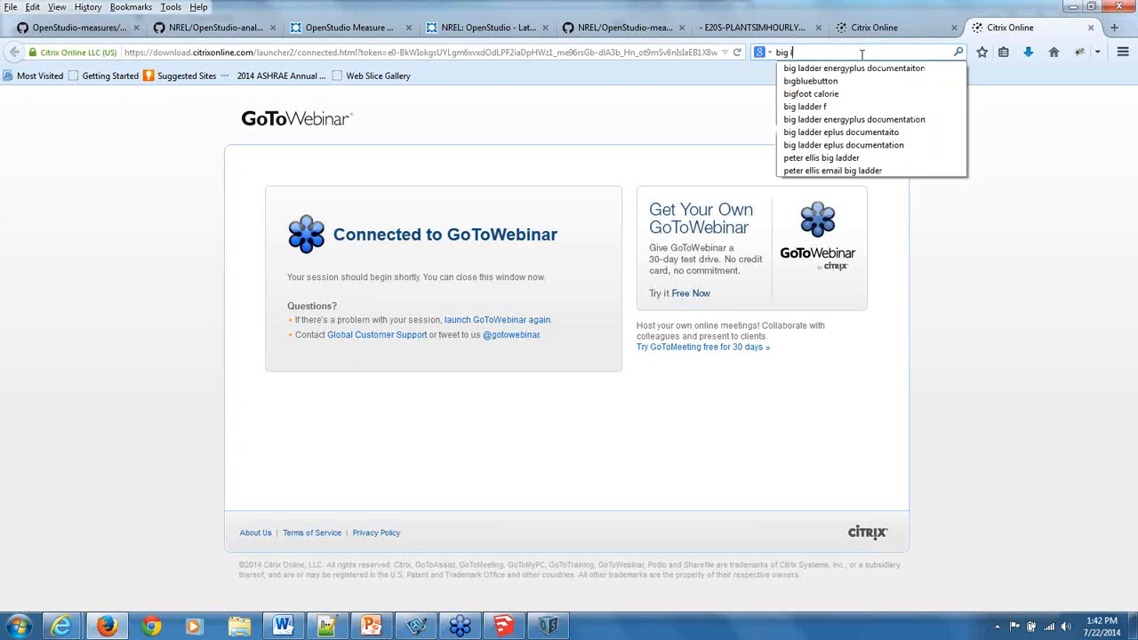
{"action": "left_click", "coordinate": [860, 69]}
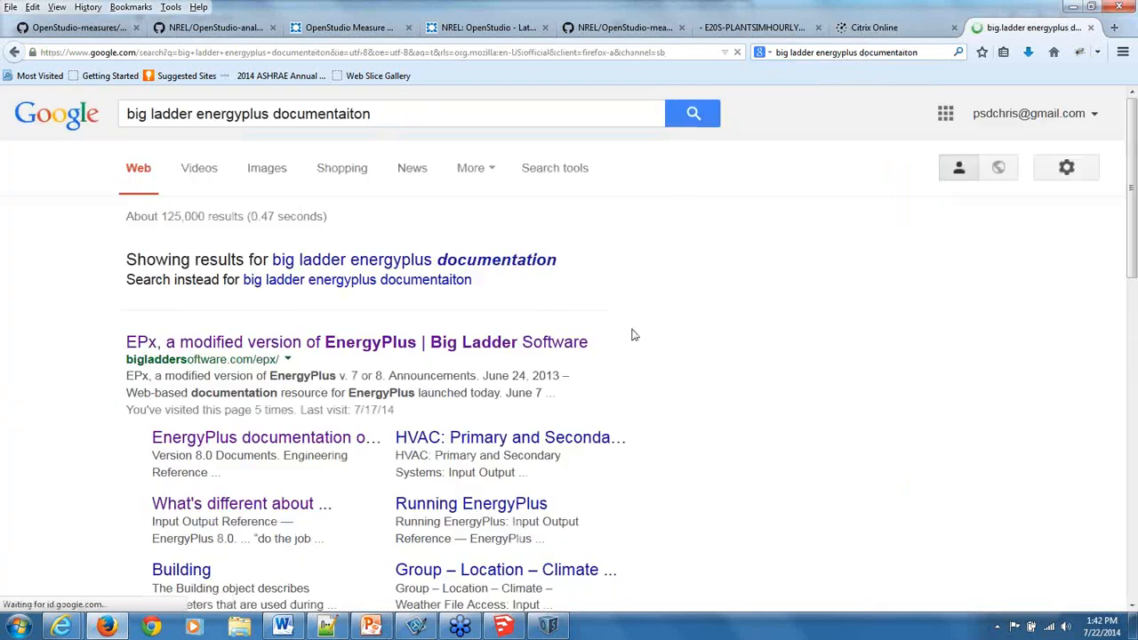
Open the EnergyPlus 8.1 Input Output Reference on the Big Ladder EPx site and check back against the heat exchanger's properties in OpenStudio.
{"action": "left_click", "coordinate": [536, 342]}
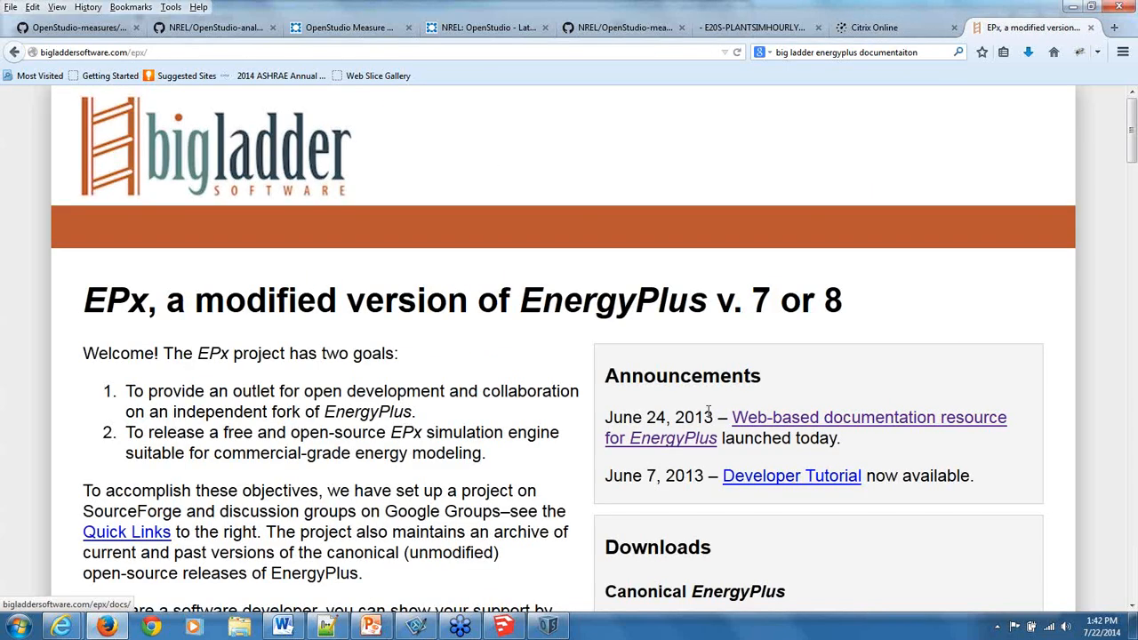
{"action": "scroll", "coordinate": [708, 412], "scroll_direction": "down", "scroll_amount": 1}
{"action": "scroll", "coordinate": [708, 412], "scroll_direction": "down", "scroll_amount": 5}
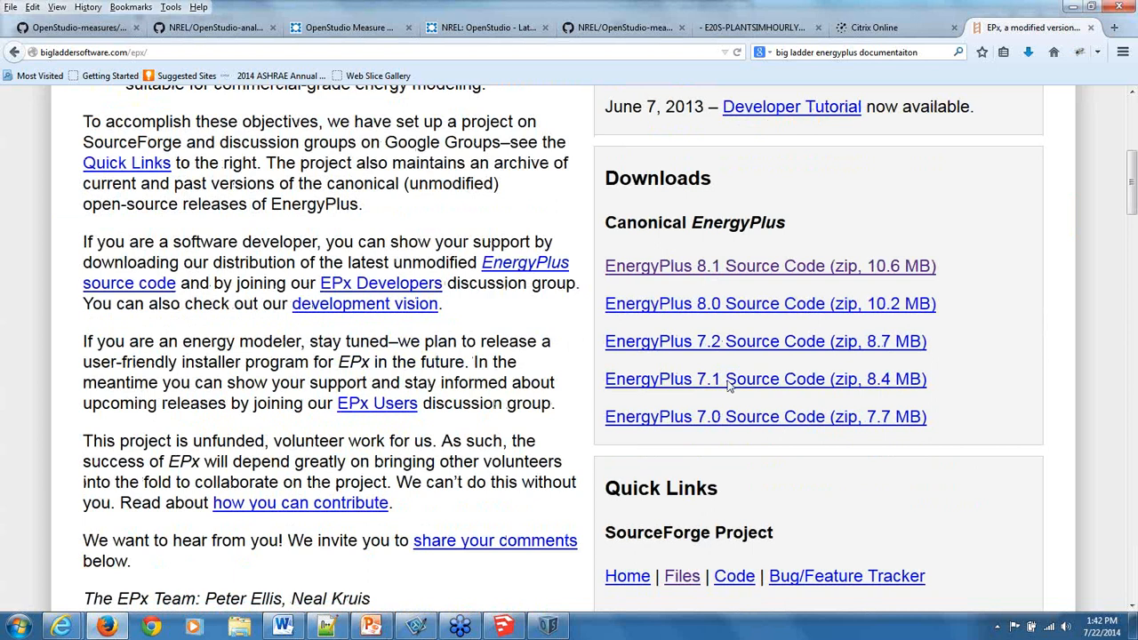
{"action": "scroll", "coordinate": [513, 422], "scroll_direction": "down", "scroll_amount": 3}
{"action": "left_click", "coordinate": [668, 448]}
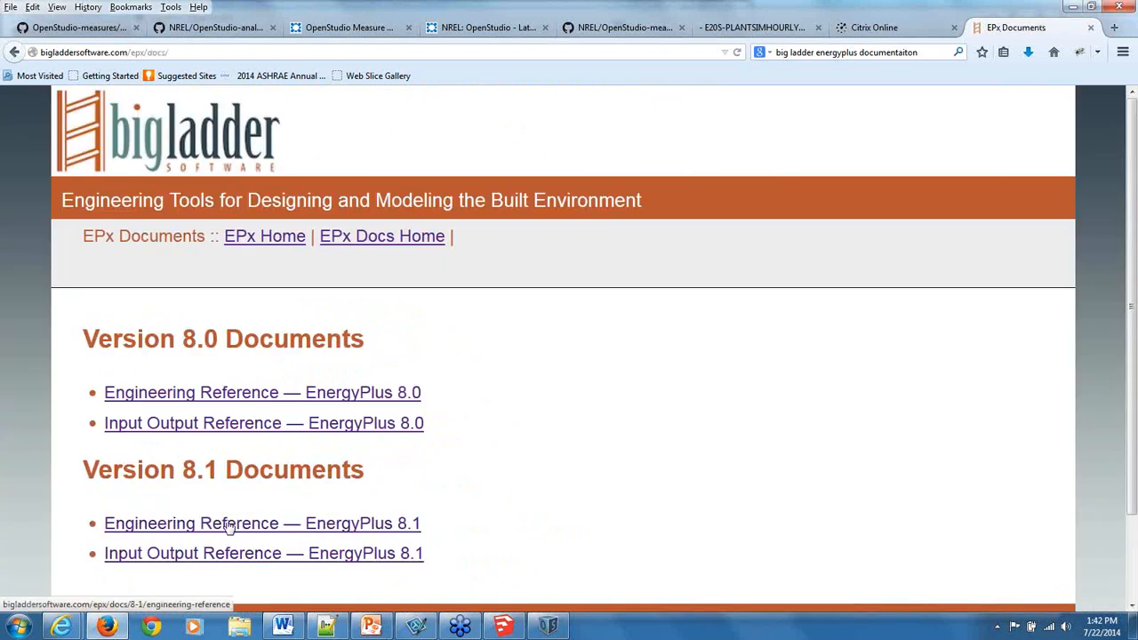
{"action": "left_click", "coordinate": [224, 553]}
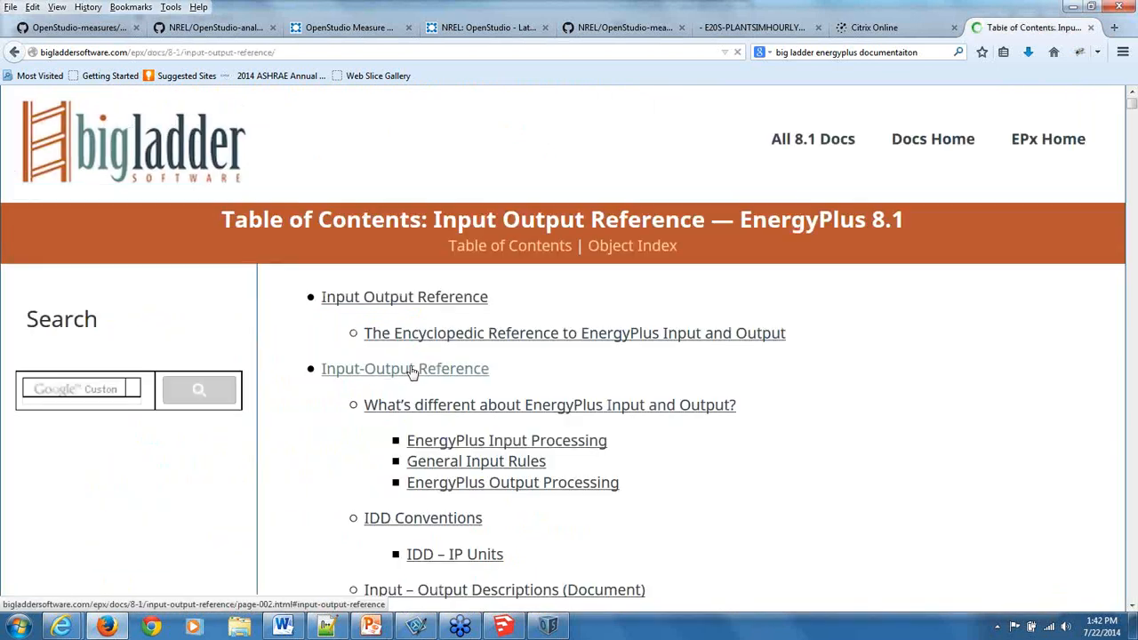
{"action": "key", "text": "alt+Tab"}
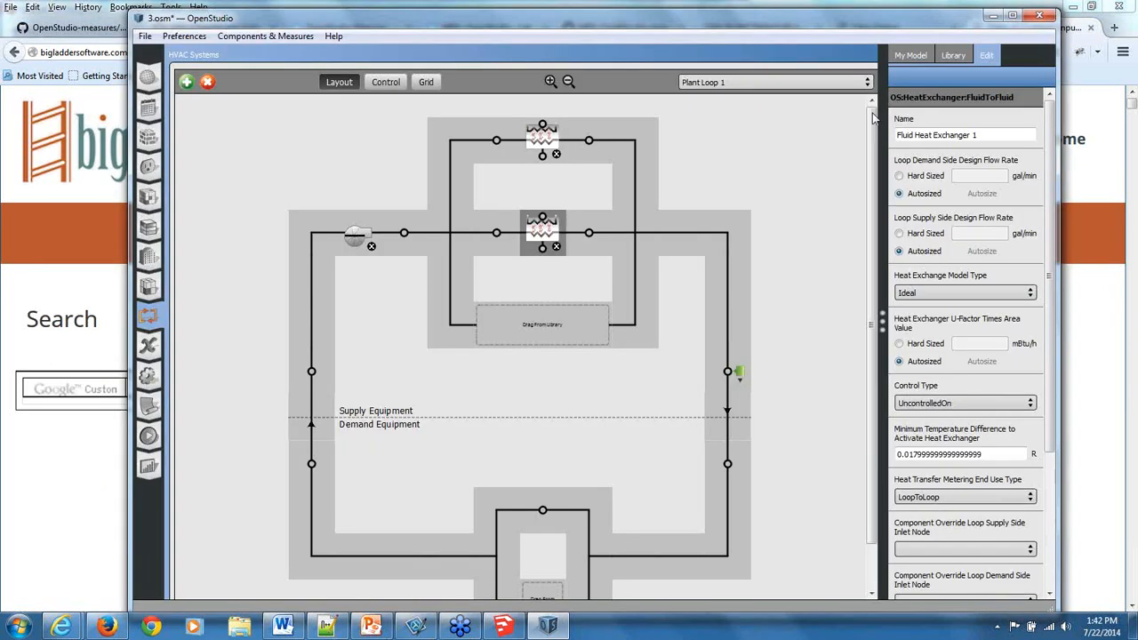
{"action": "key", "text": "alt+Tab"}
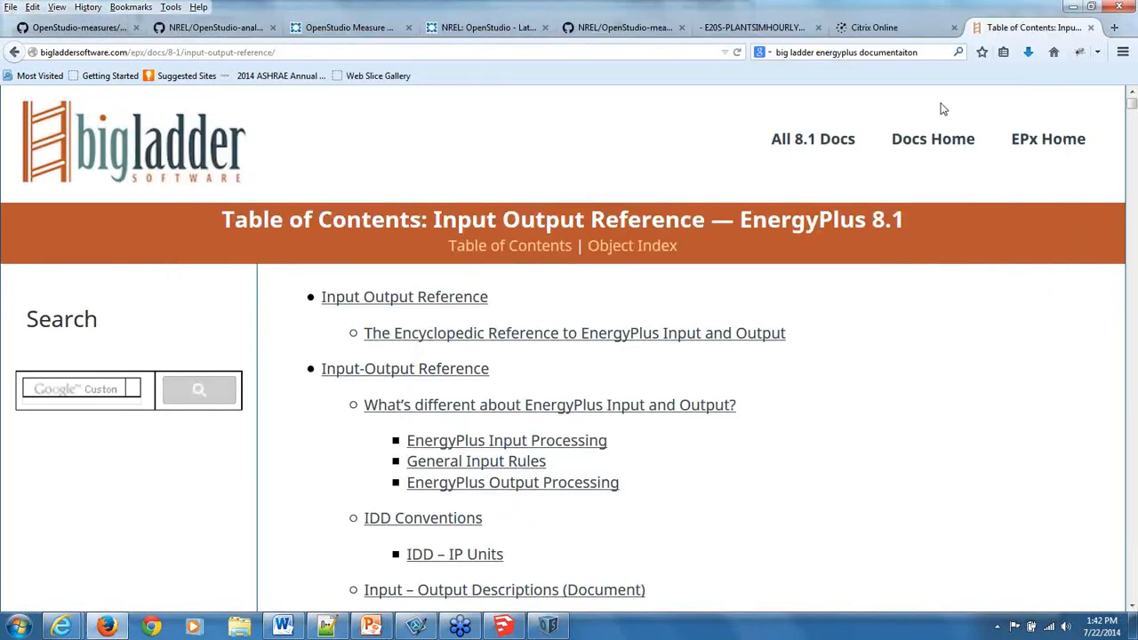
Find "fluid" in the Input Output Reference table of contents and open the HeatExchanger:FluidToFluid entry.
{"action": "key", "text": "ctrl+f"}
{"action": "type", "text": "fluid"}
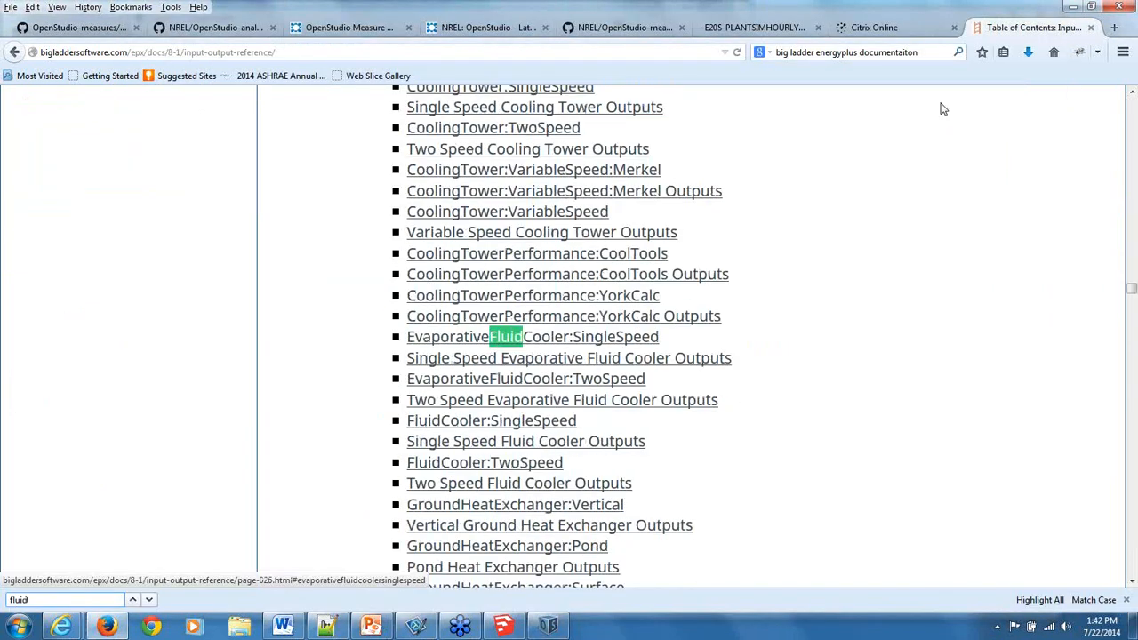
{"action": "left_click", "coordinate": [149, 600]}
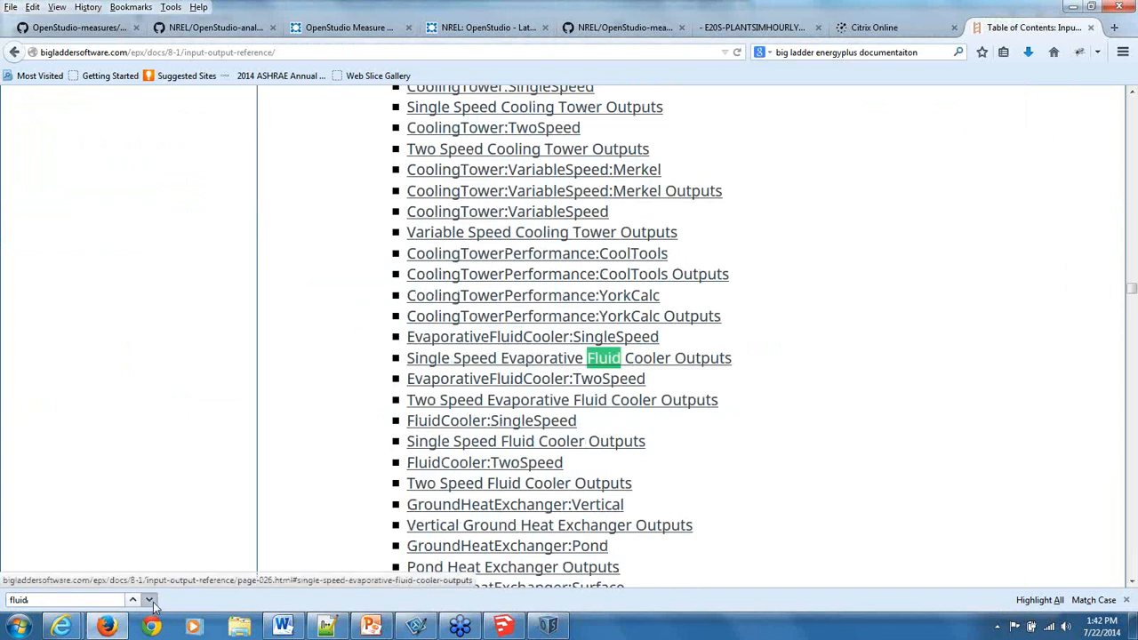
{"action": "left_click", "coordinate": [150, 601]}
{"action": "left_click", "coordinate": [149, 600]}
{"action": "left_click", "coordinate": [149, 600]}
{"action": "left_click", "coordinate": [149, 600]}
{"action": "left_click", "coordinate": [150, 600]}
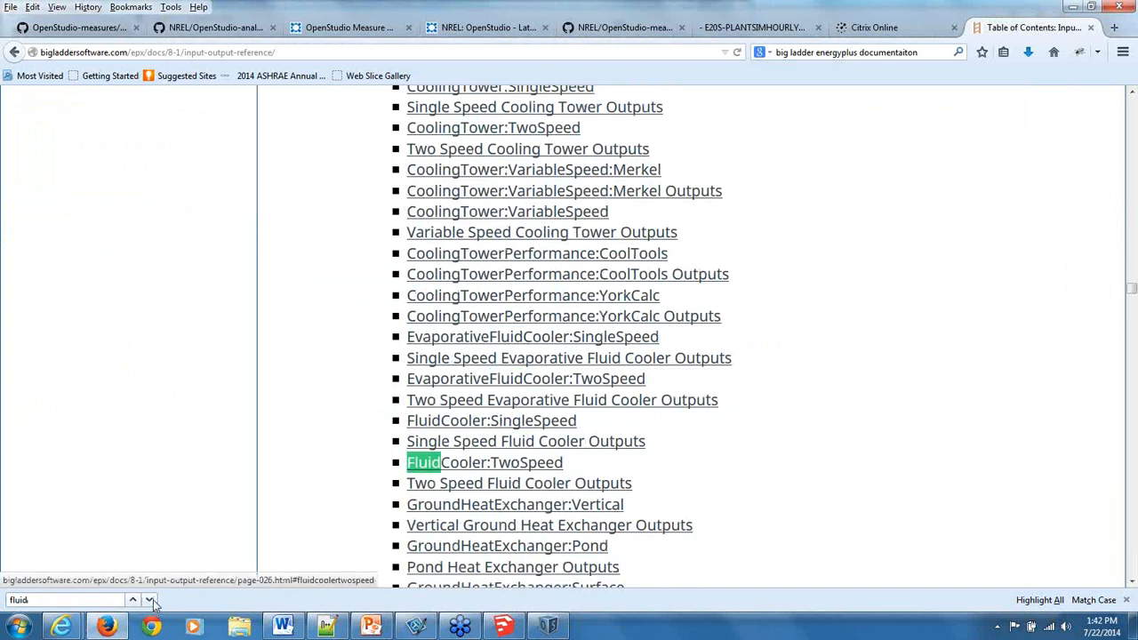
{"action": "left_click", "coordinate": [150, 600]}
{"action": "left_click", "coordinate": [149, 601]}
{"action": "left_click", "coordinate": [150, 600]}
{"action": "left_click", "coordinate": [149, 600]}
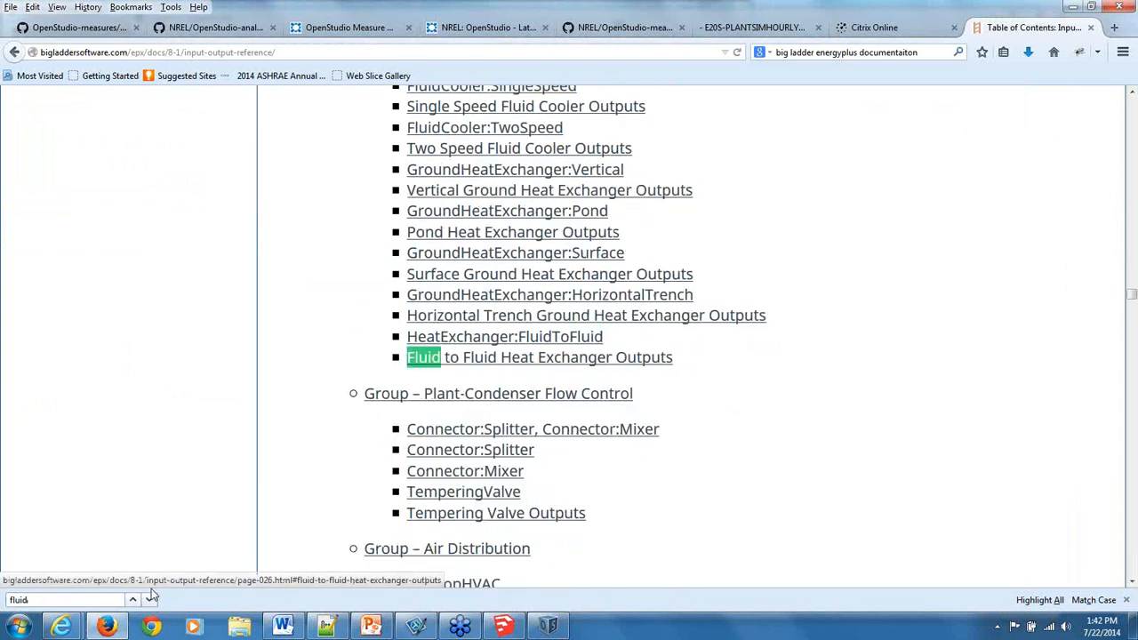
{"action": "left_click", "coordinate": [449, 339]}
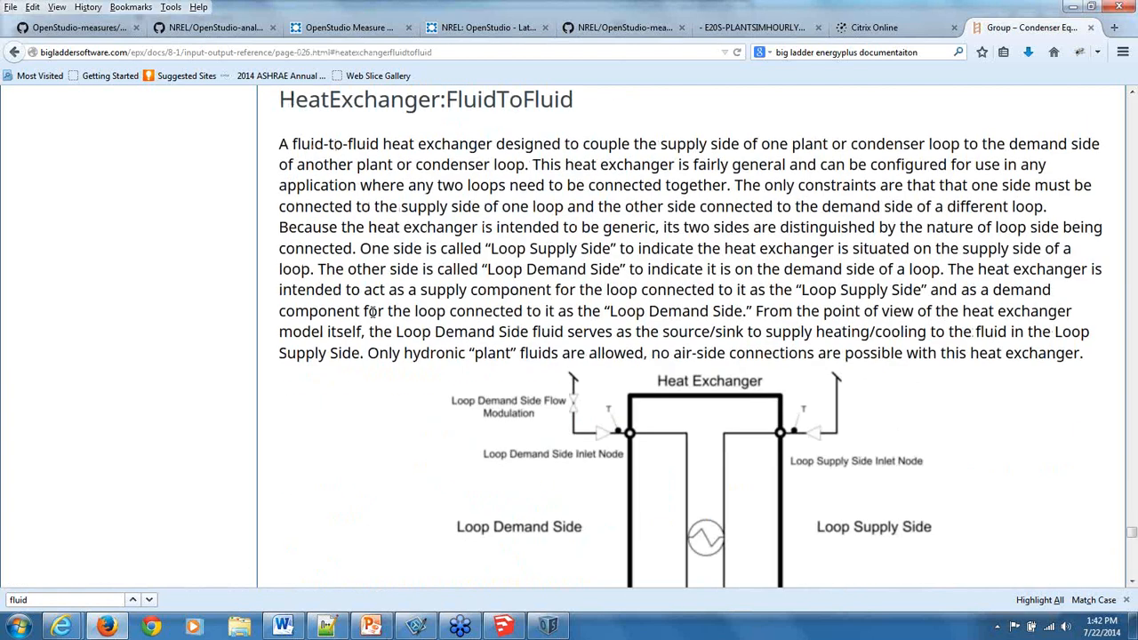
Read the HeatExchanger:FluidToFluid field descriptions and compare them with the properties of the demand-side heat exchanger in OpenStudio.
{"action": "scroll", "coordinate": [389, 338], "scroll_direction": "down", "scroll_amount": 3}
{"action": "scroll", "coordinate": [389, 338], "scroll_direction": "down", "scroll_amount": 10}
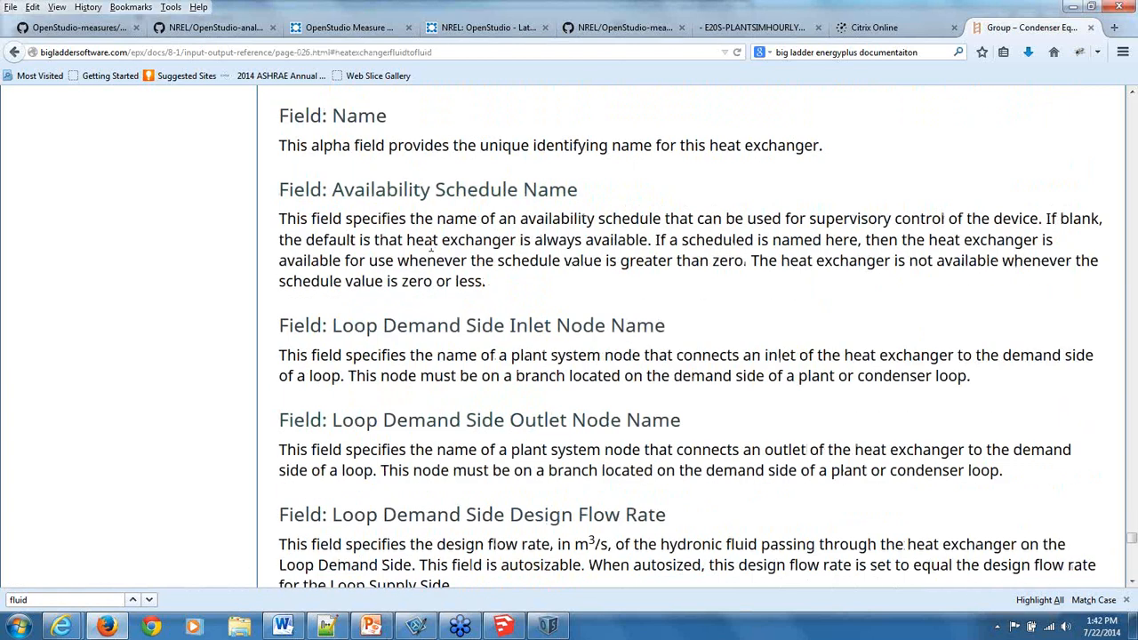
{"action": "scroll", "coordinate": [483, 434], "scroll_direction": "down", "scroll_amount": 1}
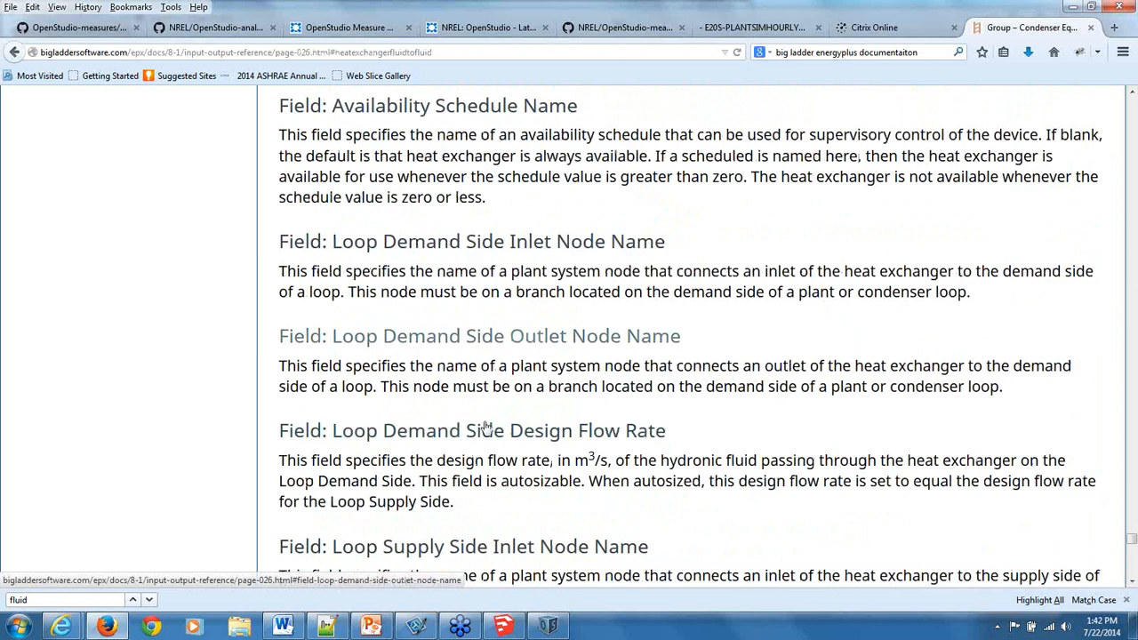
{"action": "key", "text": "alt+Tab"}
{"action": "double_click", "coordinate": [548, 226]}
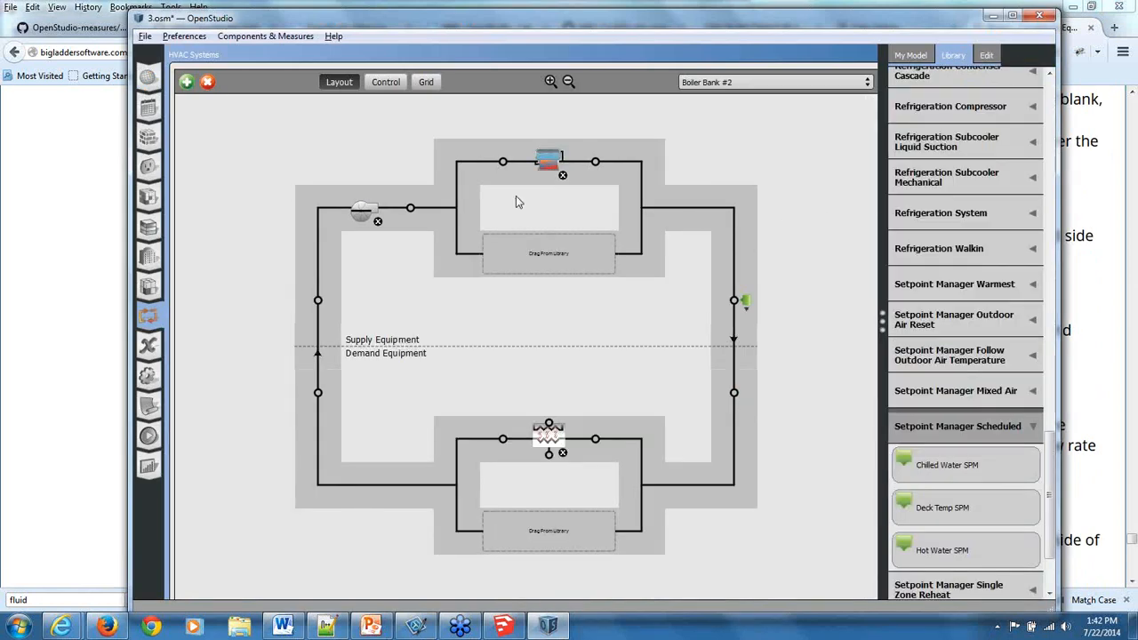
{"action": "left_click", "coordinate": [541, 436]}
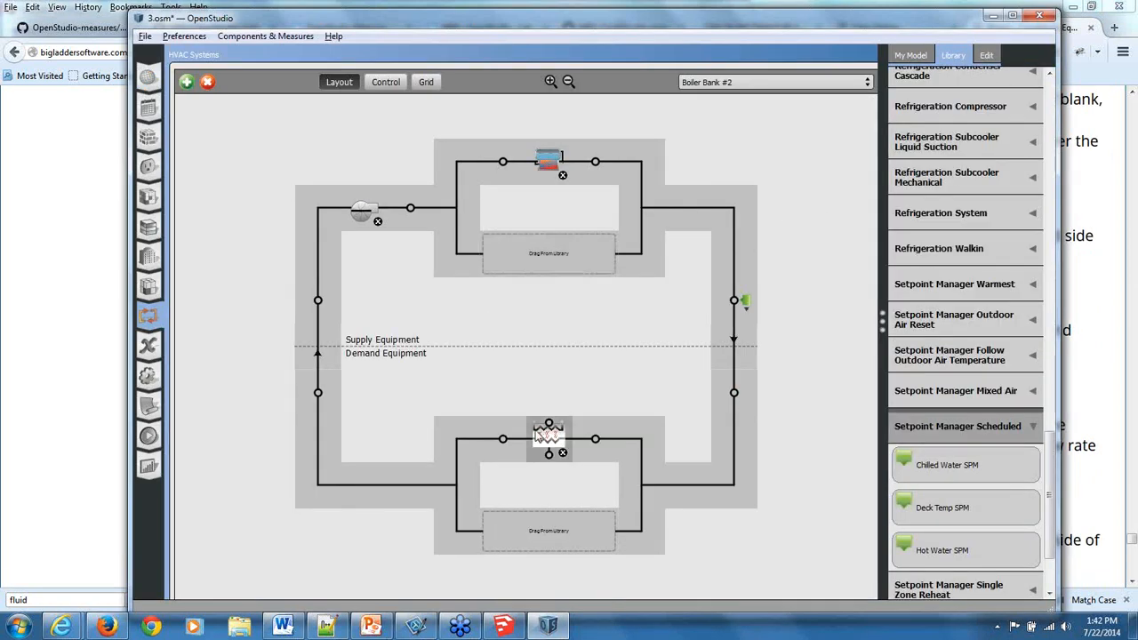
{"action": "key", "text": "alt+Tab"}
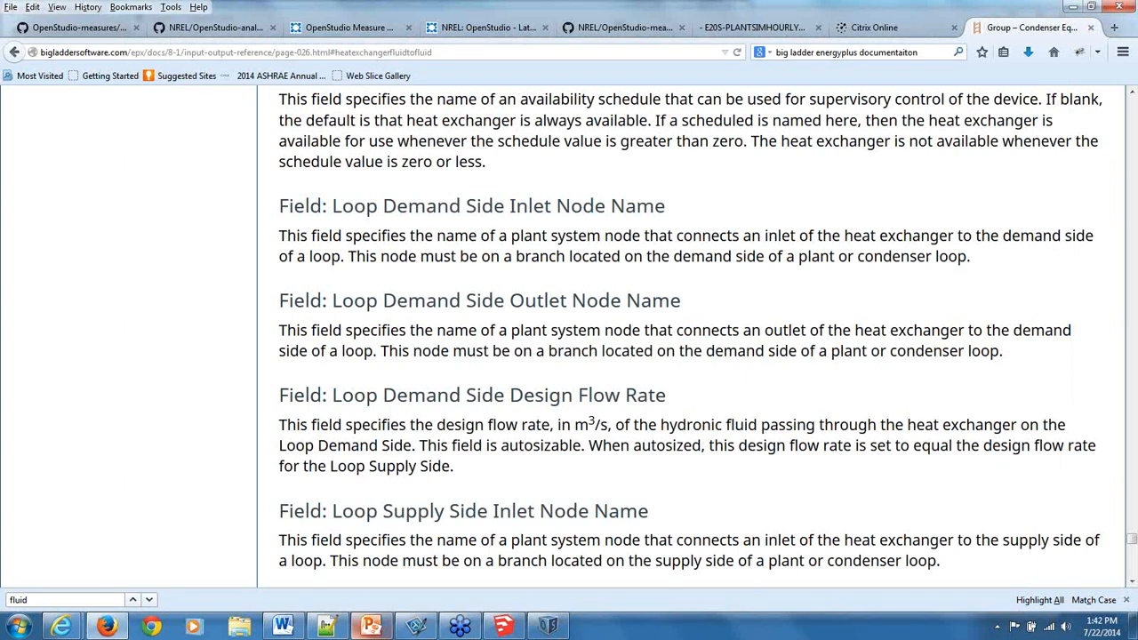
{"action": "left_click", "coordinate": [17, 630]}
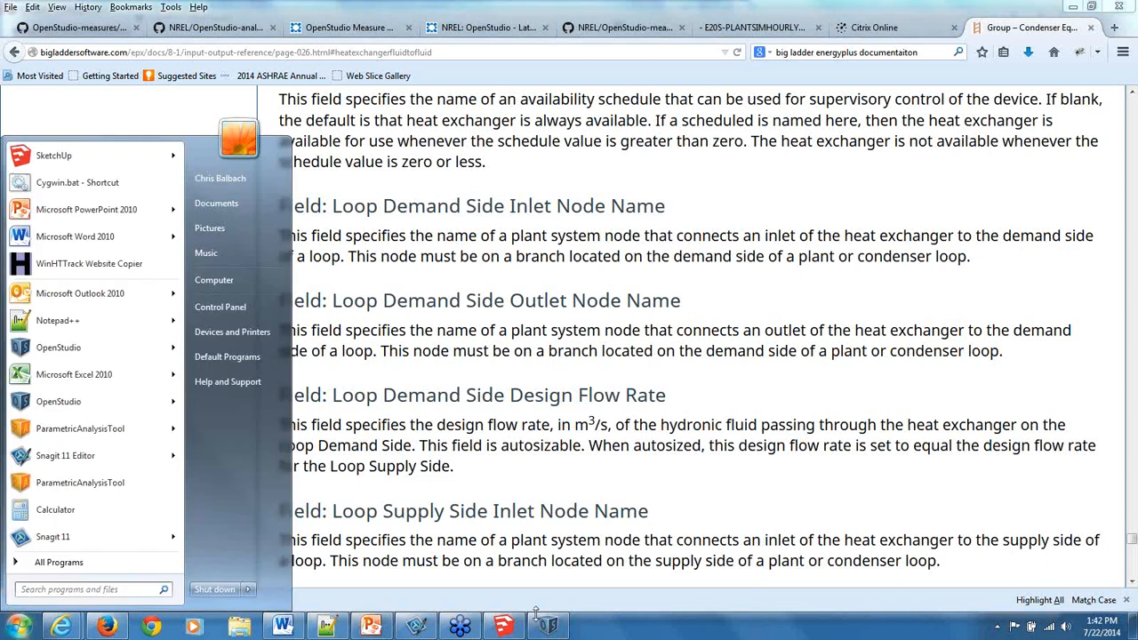
{"action": "left_click", "coordinate": [548, 627]}
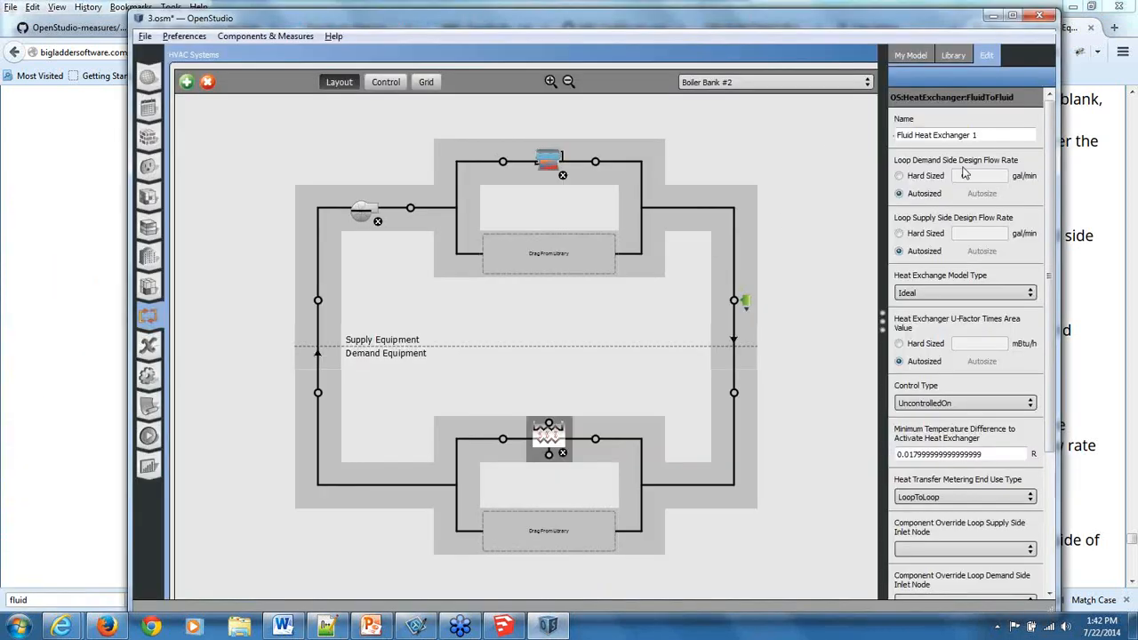
Close OpenStudio without saving the model and launch ParametricAnalysisTool.
{"action": "left_click", "coordinate": [1040, 16]}
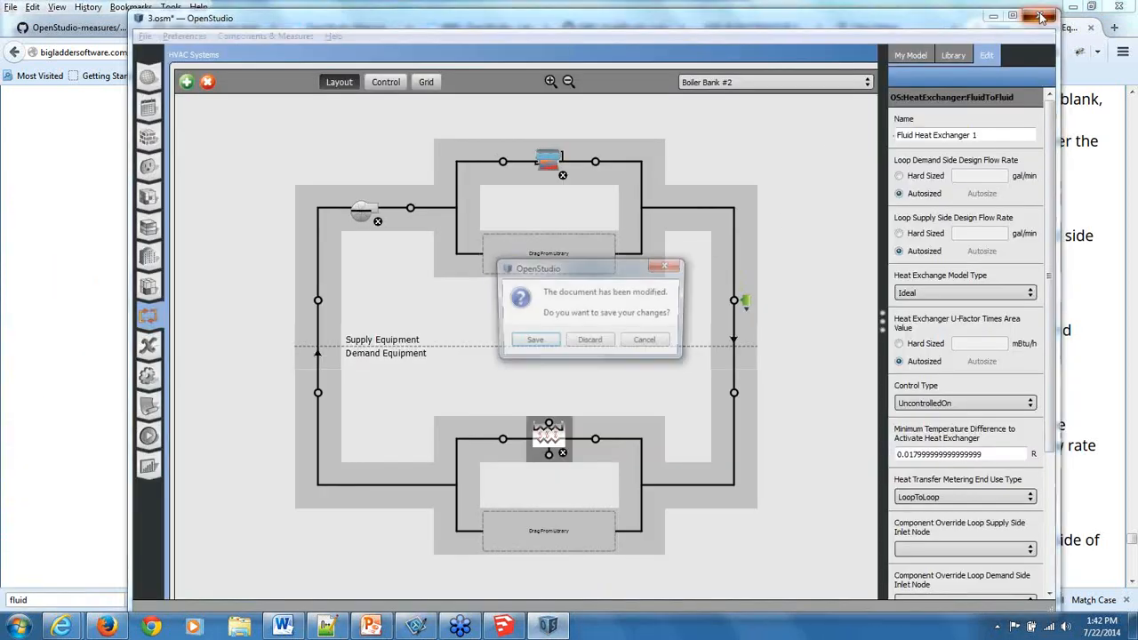
{"action": "left_click", "coordinate": [591, 342]}
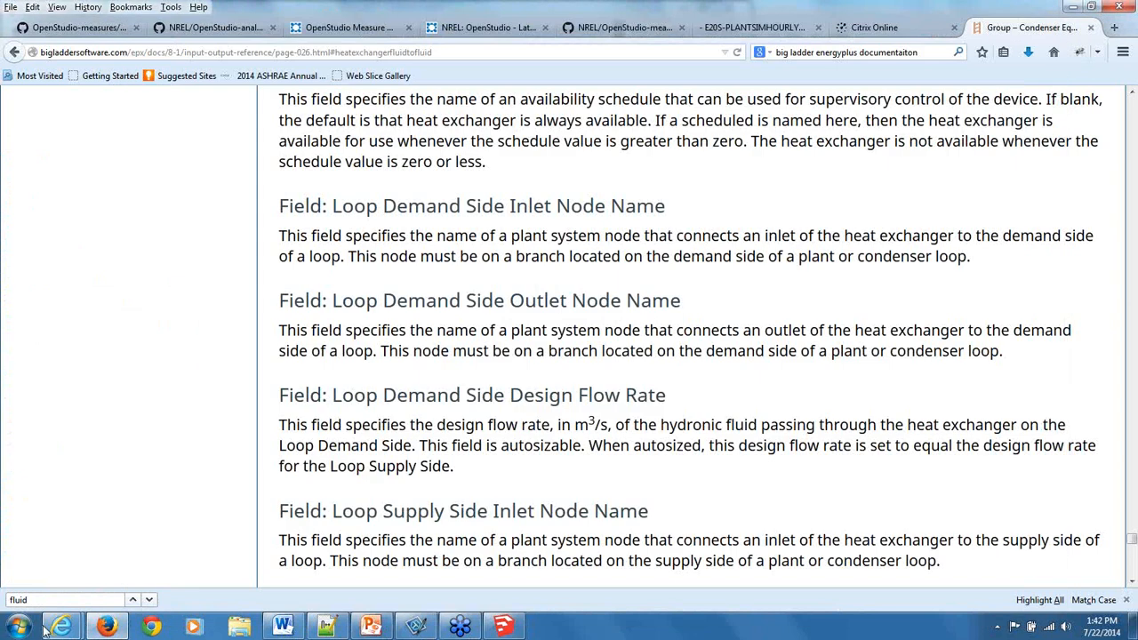
{"action": "left_click", "coordinate": [18, 628]}
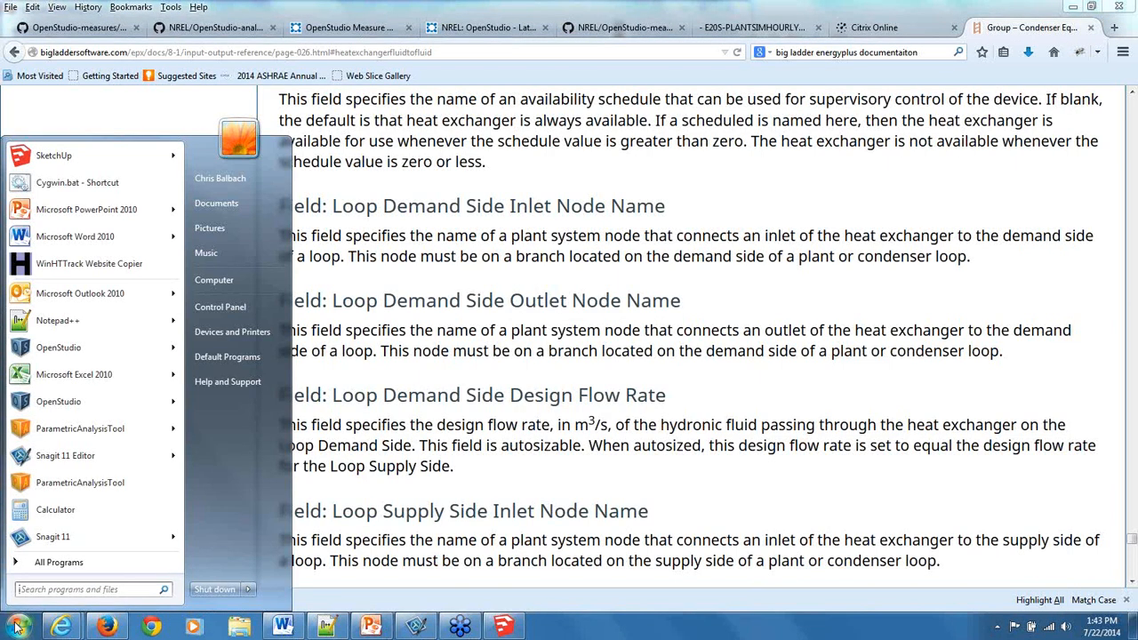
{"action": "left_click", "coordinate": [80, 483]}
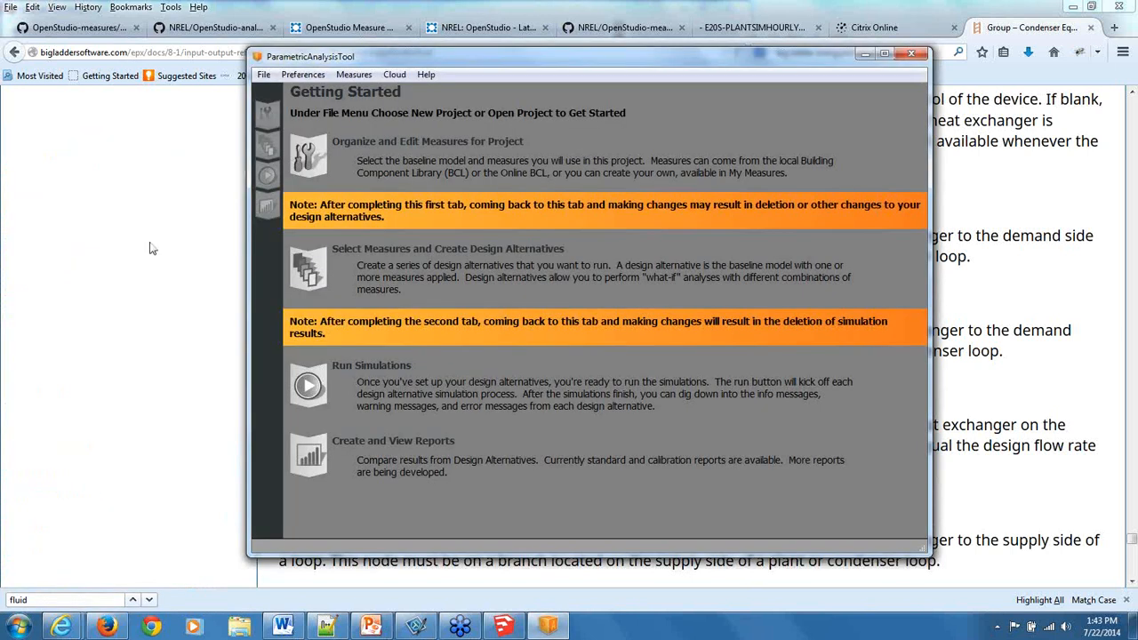
Start opening an existing project and browse to the NYSERDA_OPENSTUDIO_WEBINAR folder in My Documents.
{"action": "left_click", "coordinate": [264, 76]}
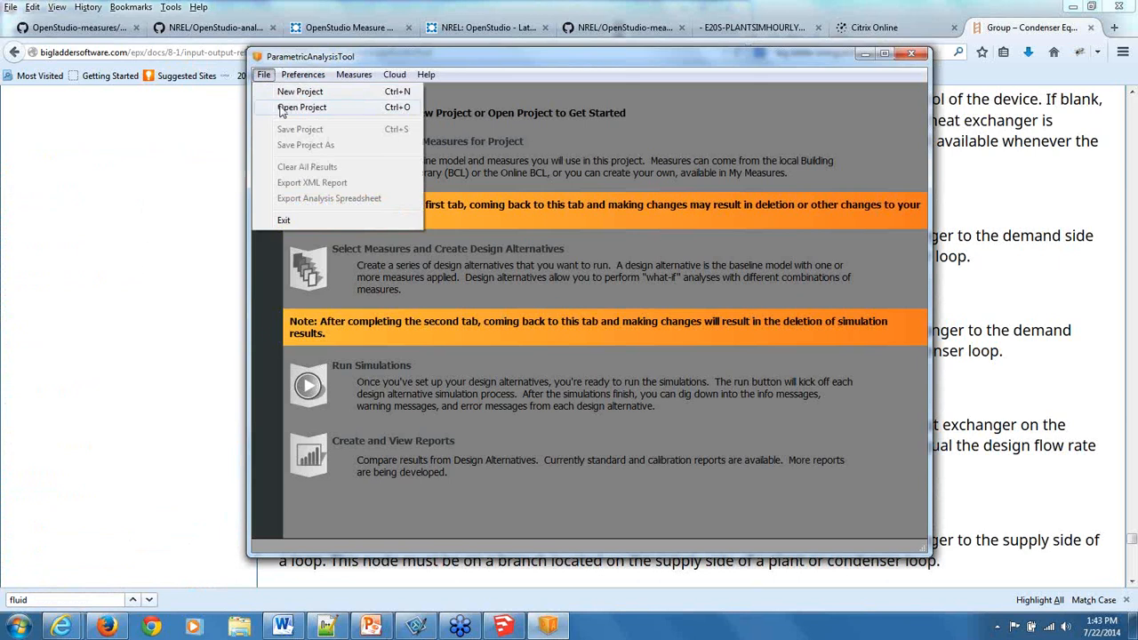
{"action": "left_click", "coordinate": [280, 104]}
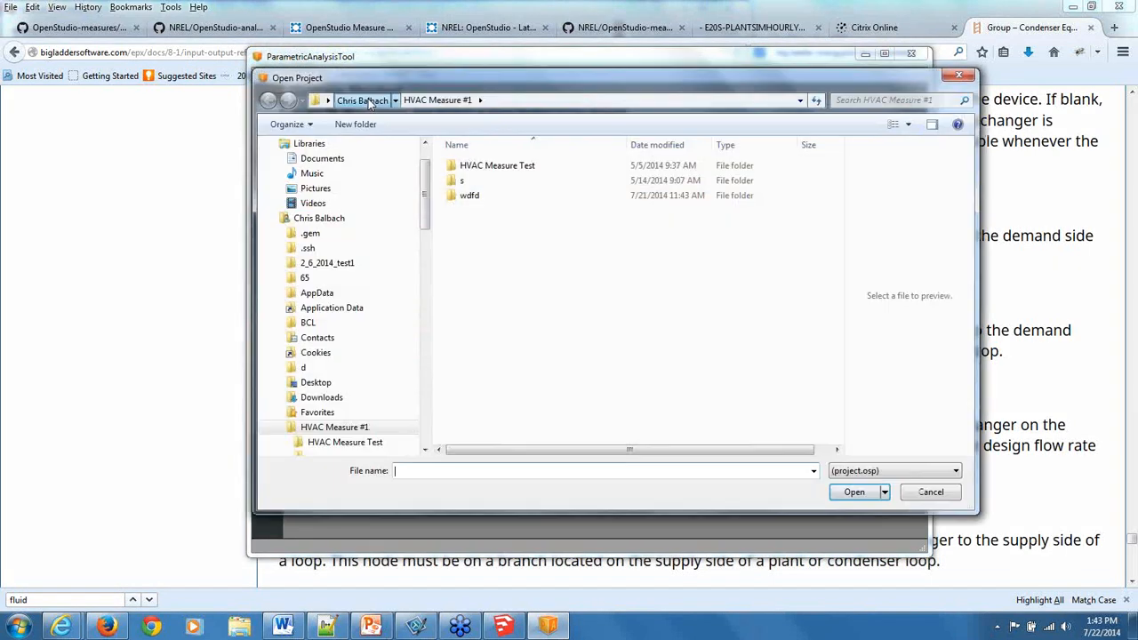
{"action": "left_click", "coordinate": [364, 100]}
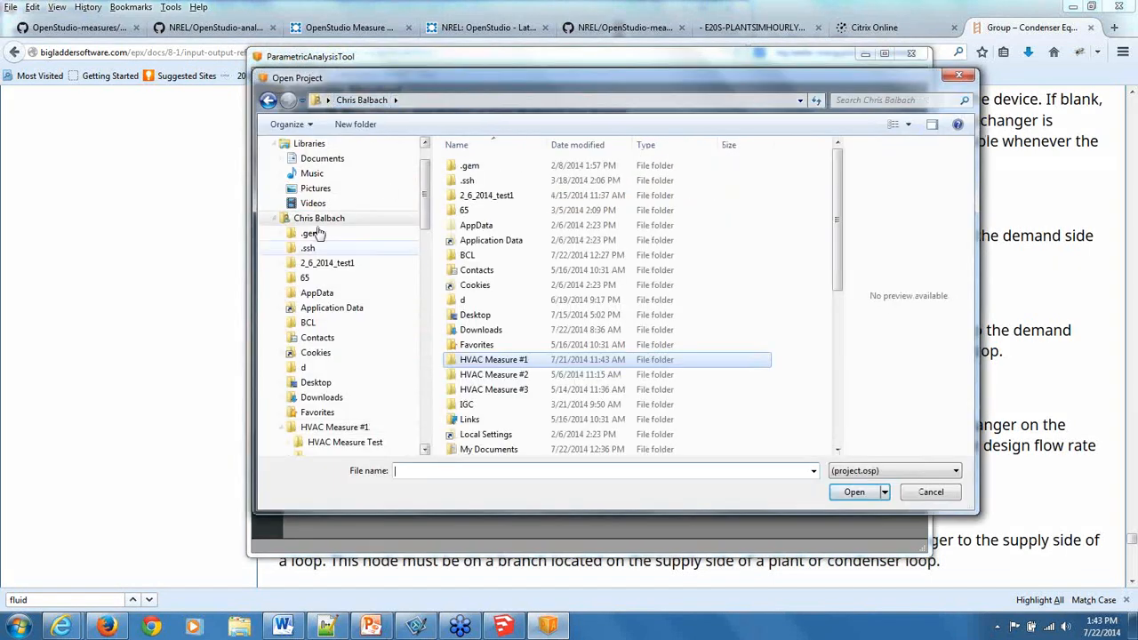
{"action": "left_click", "coordinate": [323, 159]}
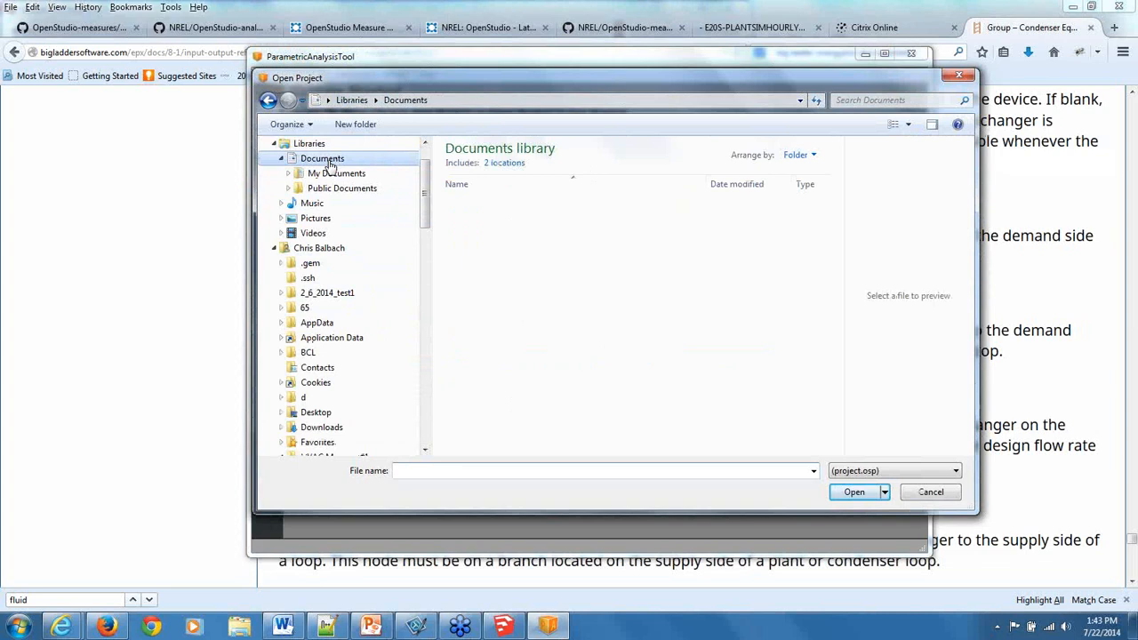
{"action": "left_click", "coordinate": [356, 226]}
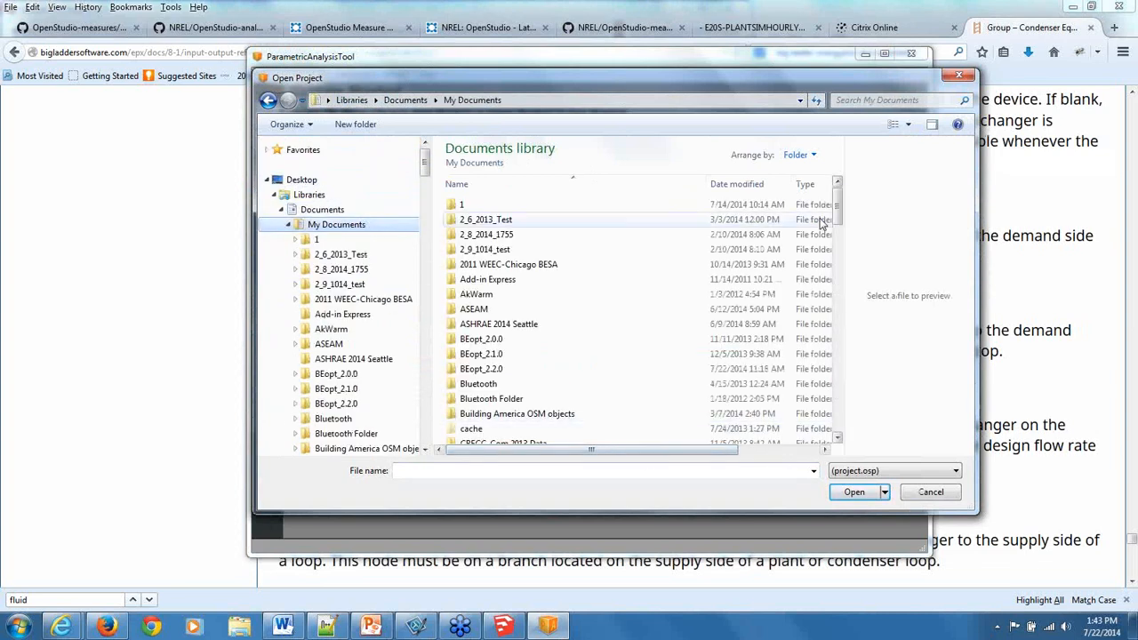
{"action": "left_click_drag", "start_coordinate": [836, 211], "coordinate": [747, 342]}
{"action": "double_click", "coordinate": [502, 365]}
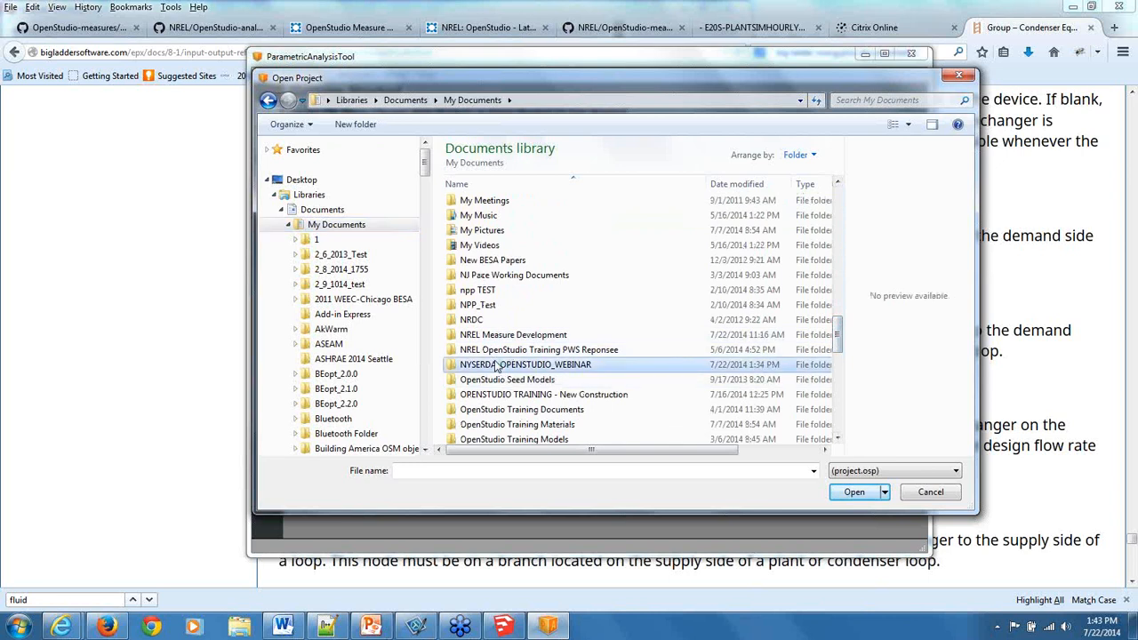
Open project.osp from the NYSERDA OS PAT DEMO 1 folder inside PAT WORKING.
{"action": "scroll", "coordinate": [551, 356], "scroll_direction": "down", "scroll_amount": 2}
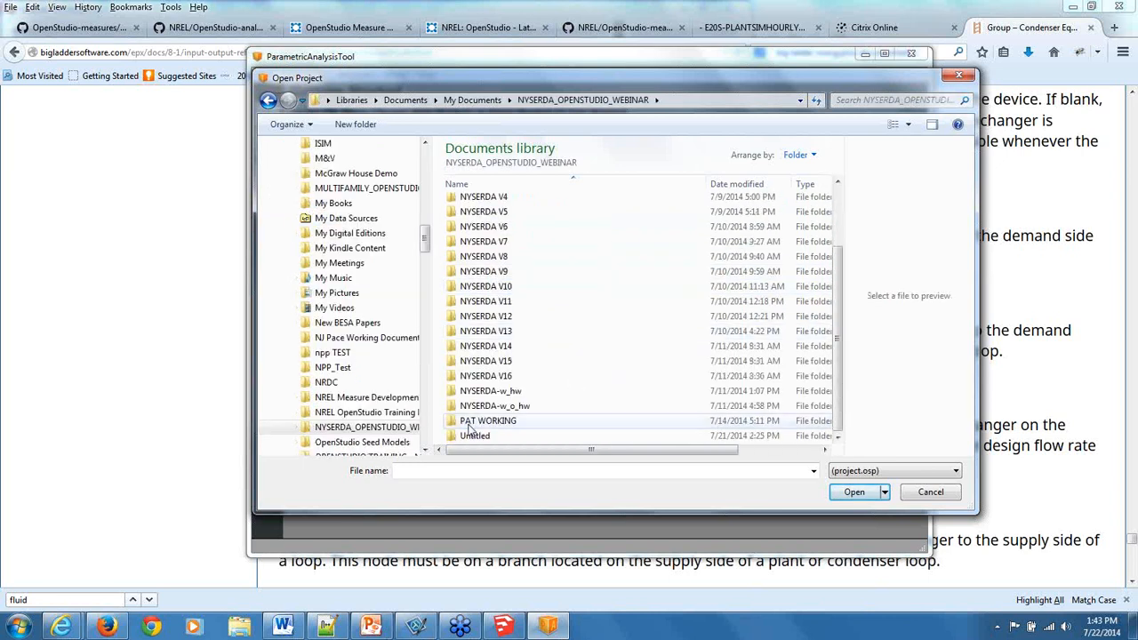
{"action": "left_click", "coordinate": [470, 423]}
{"action": "double_click", "coordinate": [470, 425]}
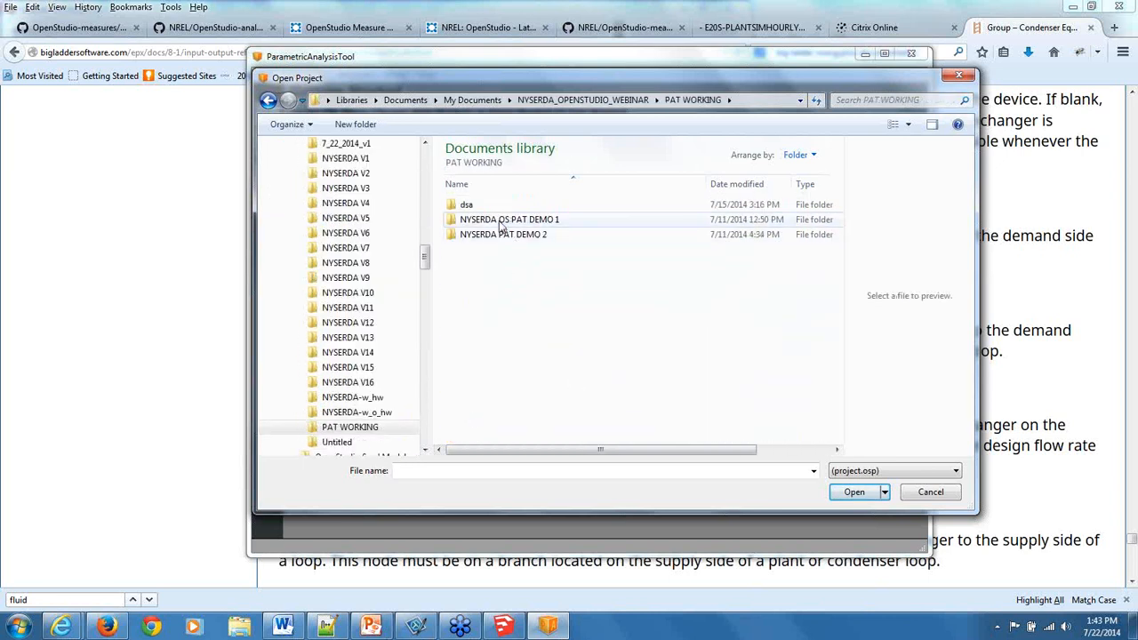
{"action": "left_click", "coordinate": [501, 227]}
{"action": "double_click", "coordinate": [503, 222]}
{"action": "double_click", "coordinate": [480, 236]}
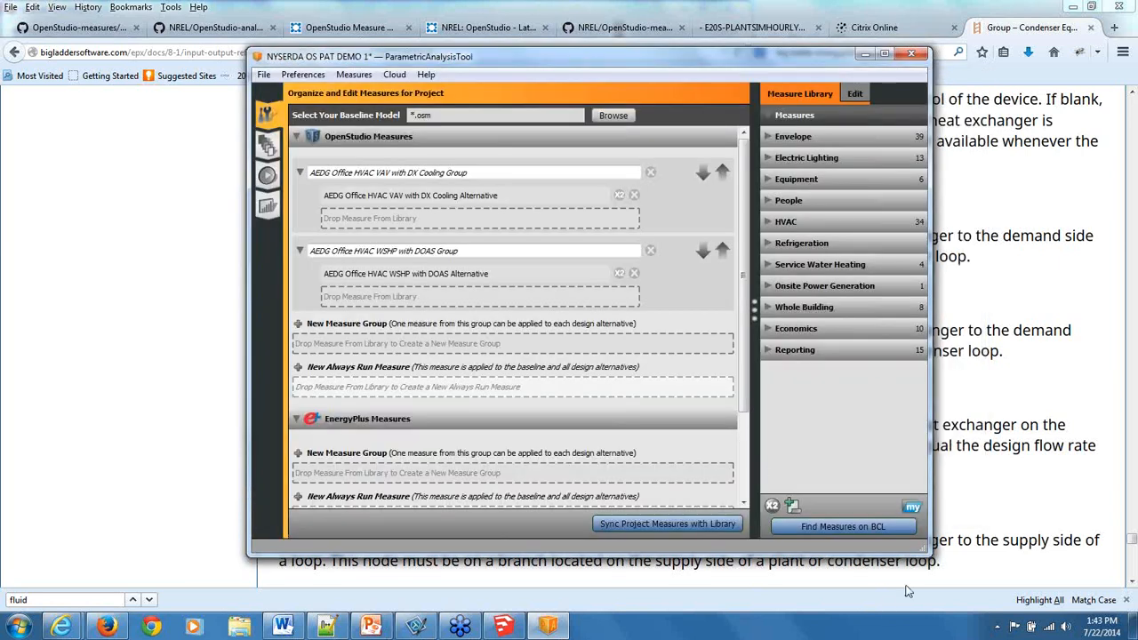
Look at the project's Export Analysis Spreadsheet command and try to run the baseline simulation locally.
{"action": "left_click", "coordinate": [265, 77]}
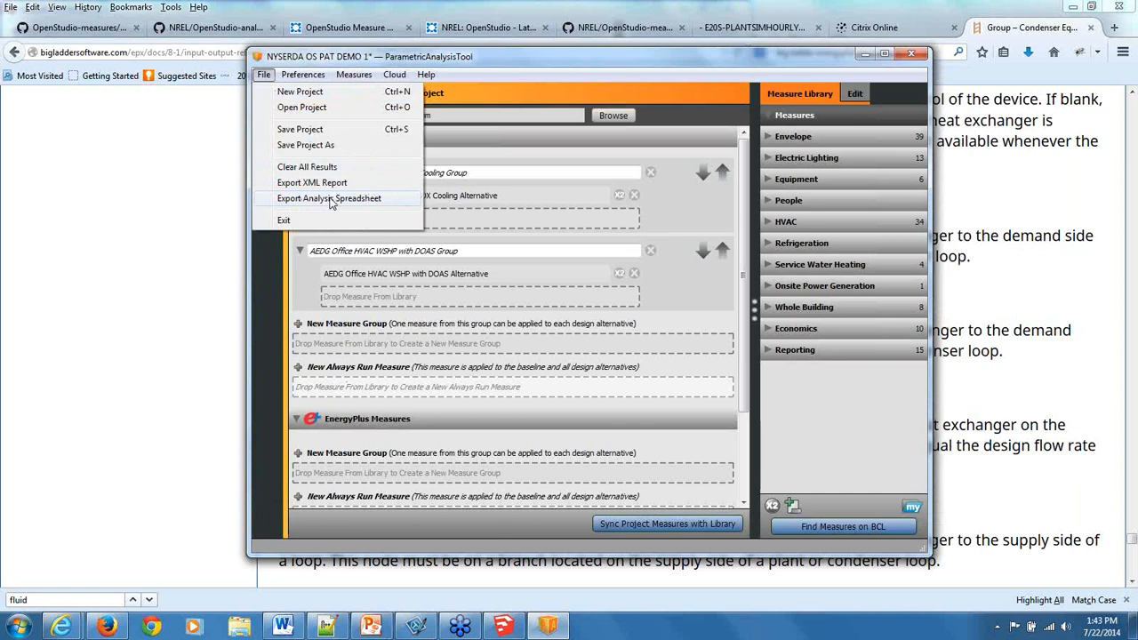
{"action": "left_click", "coordinate": [521, 54]}
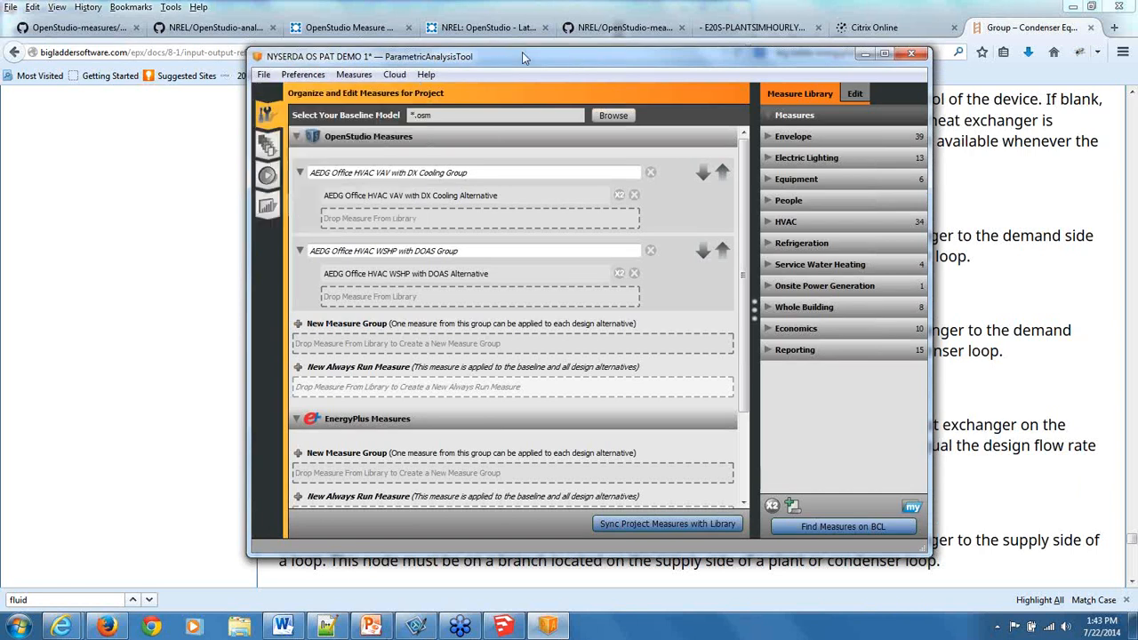
{"action": "left_click", "coordinate": [266, 177]}
{"action": "left_click", "coordinate": [398, 125]}
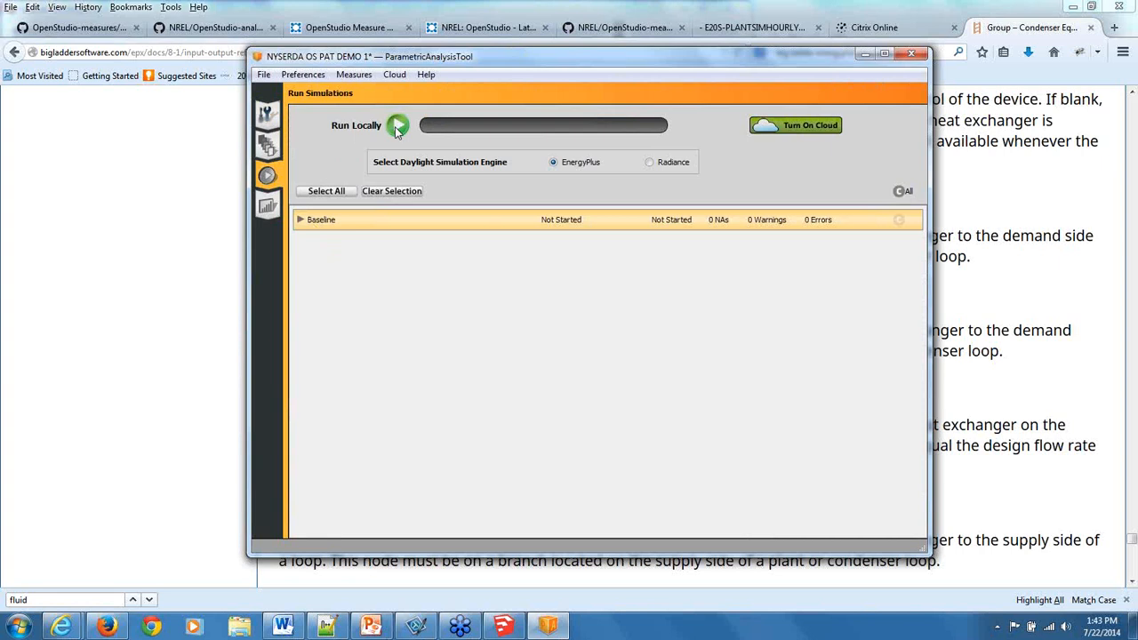
{"action": "left_click", "coordinate": [708, 324]}
{"action": "left_click", "coordinate": [267, 114]}
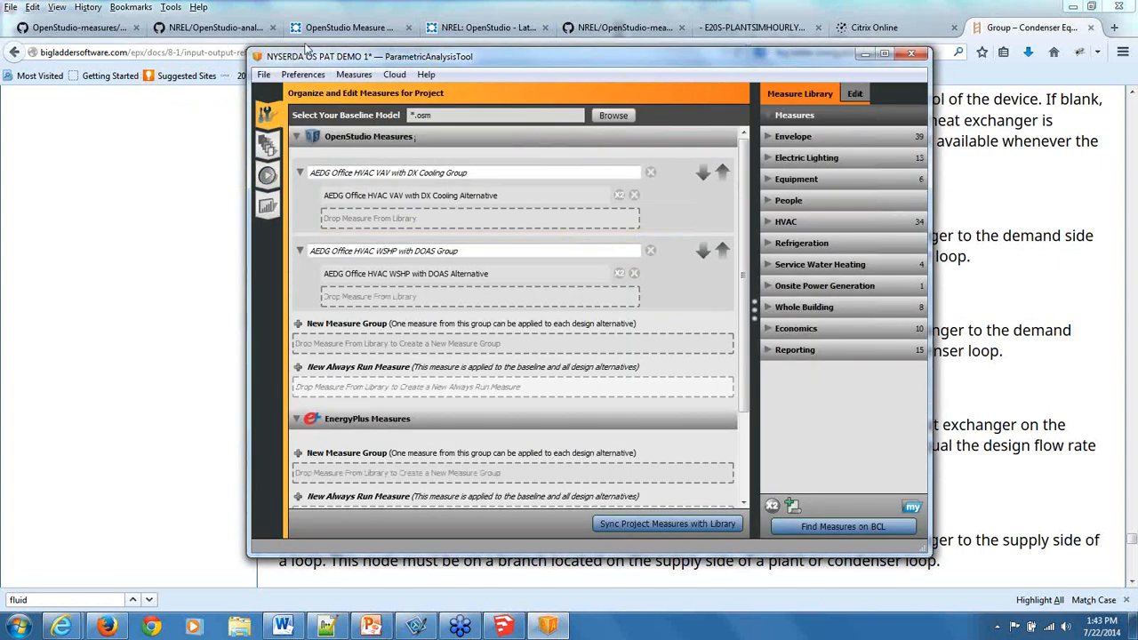
Open project.osp from the NYSERDA PAT DEMO 2 folder in place of the current project.
{"action": "left_click", "coordinate": [265, 75]}
{"action": "left_click", "coordinate": [283, 107]}
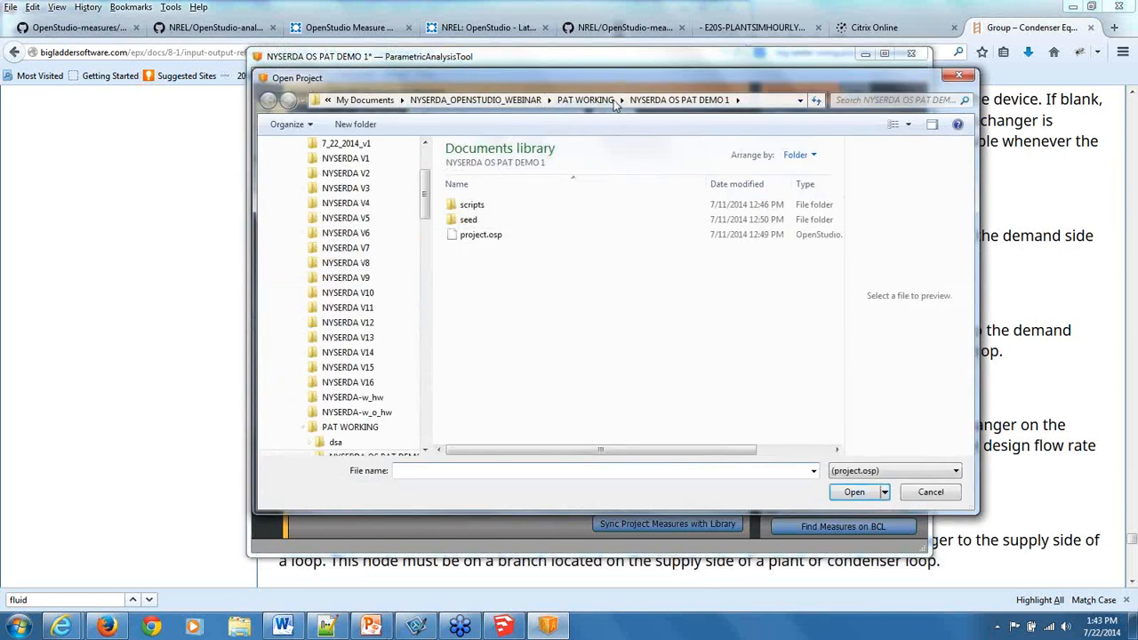
{"action": "left_click", "coordinate": [598, 104]}
{"action": "double_click", "coordinate": [516, 234]}
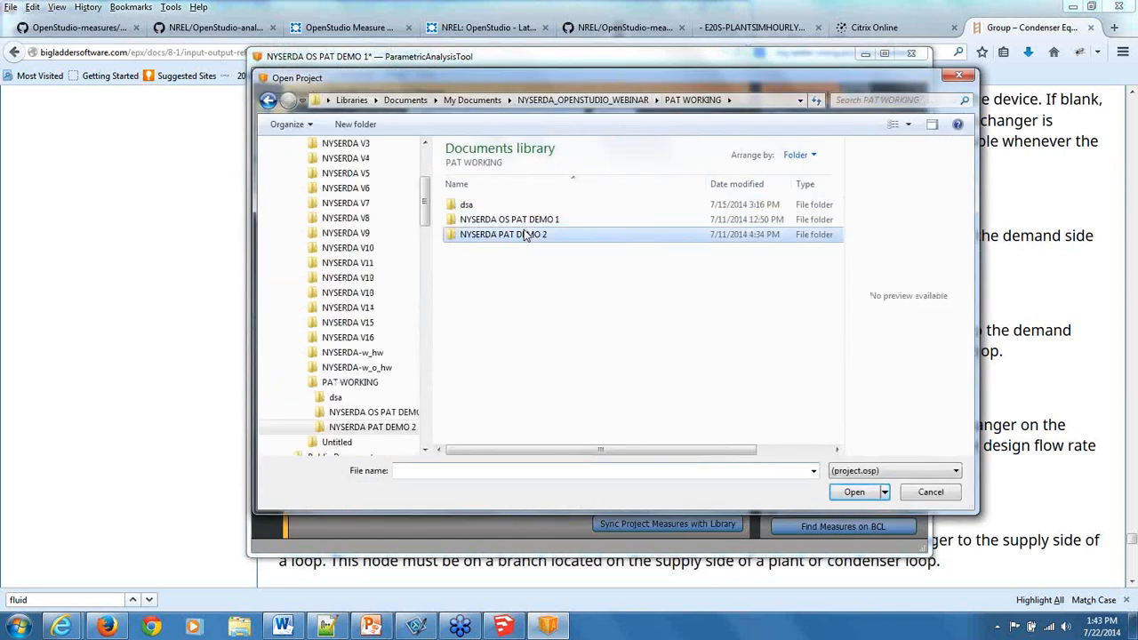
{"action": "left_click", "coordinate": [477, 311]}
{"action": "left_click", "coordinate": [854, 492]}
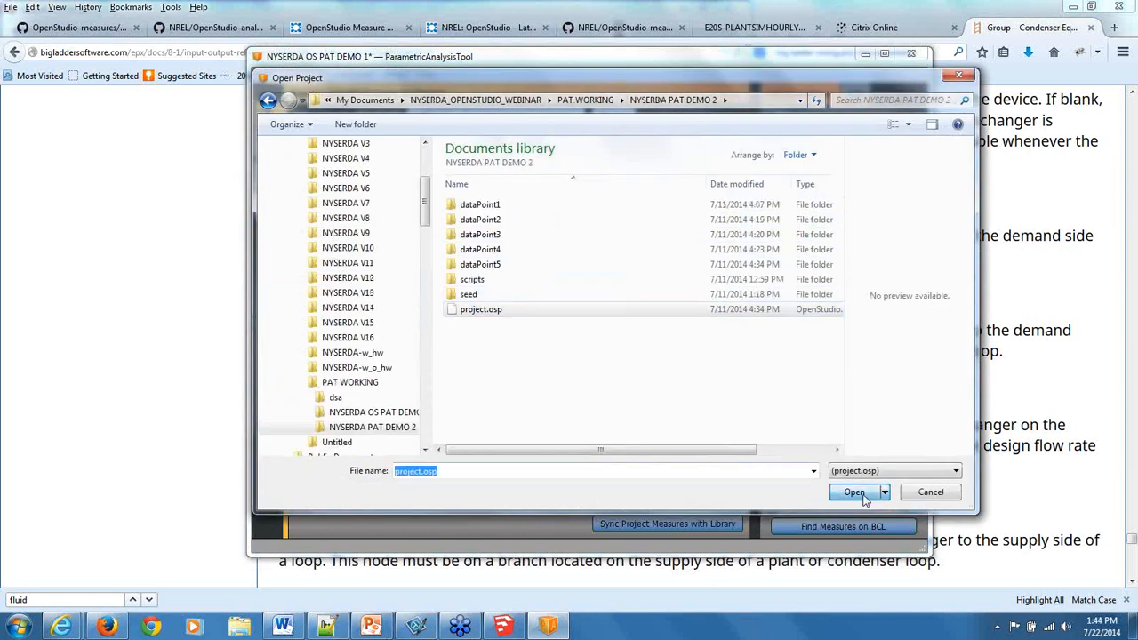
{"action": "left_click", "coordinate": [600, 324]}
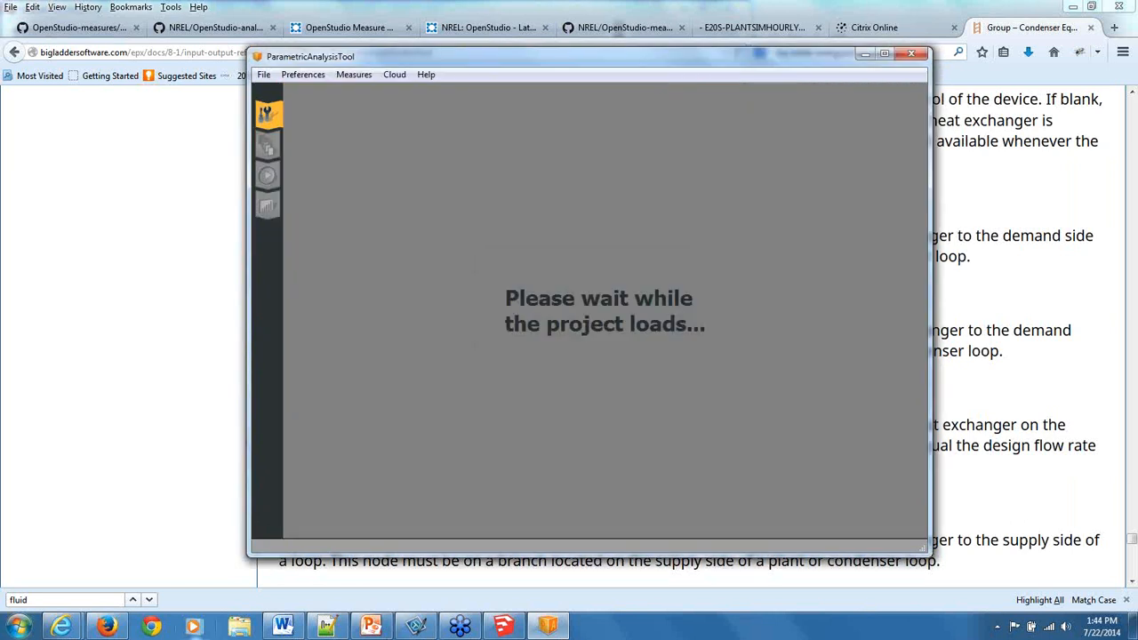
In Windows Explorer, open the OpenStudio-analysis-spreadsheet-0.2.4-pre1 folder under OS_Analysis on drive C and look into its analysis subfolder.
{"action": "right_click", "coordinate": [26, 625]}
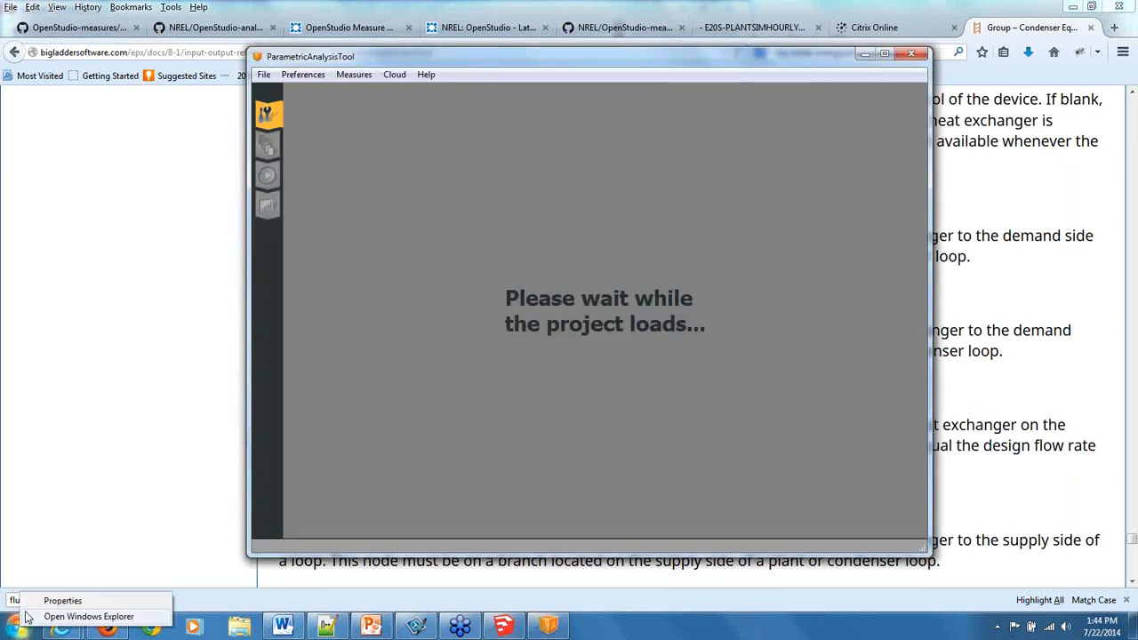
{"action": "left_click", "coordinate": [70, 618]}
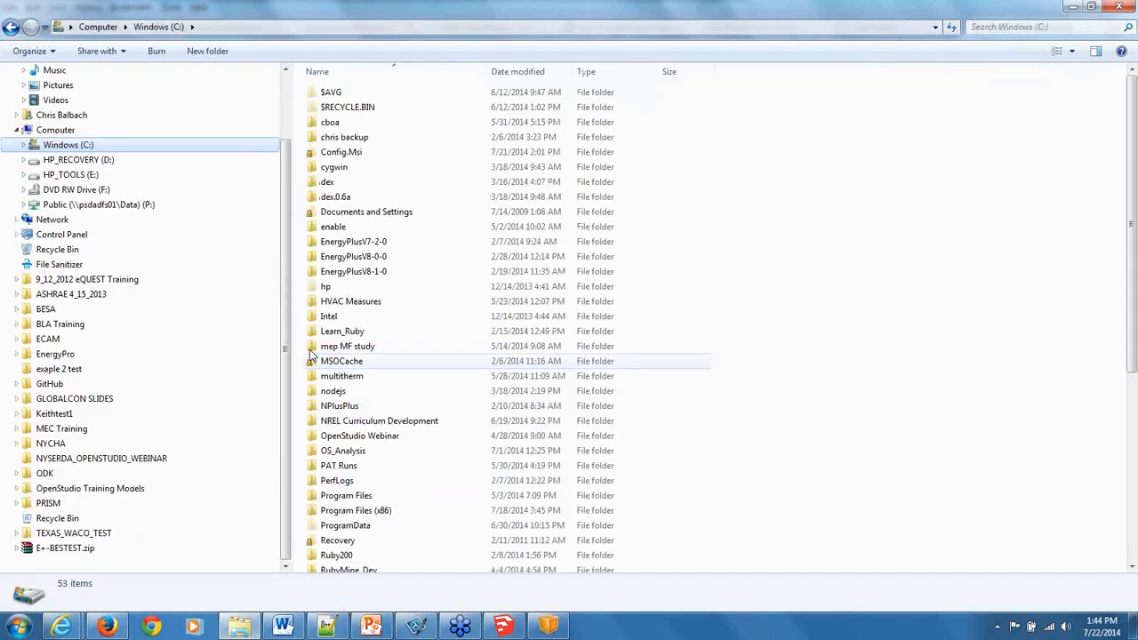
{"action": "left_click", "coordinate": [23, 146]}
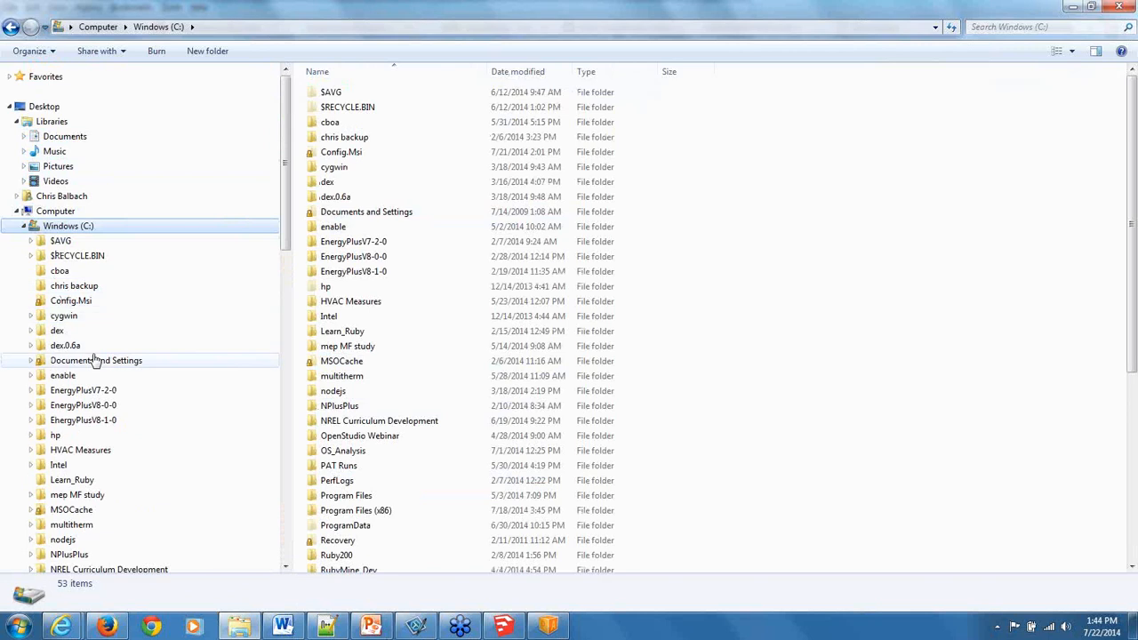
{"action": "left_click_drag", "start_coordinate": [284, 176], "coordinate": [345, 298]}
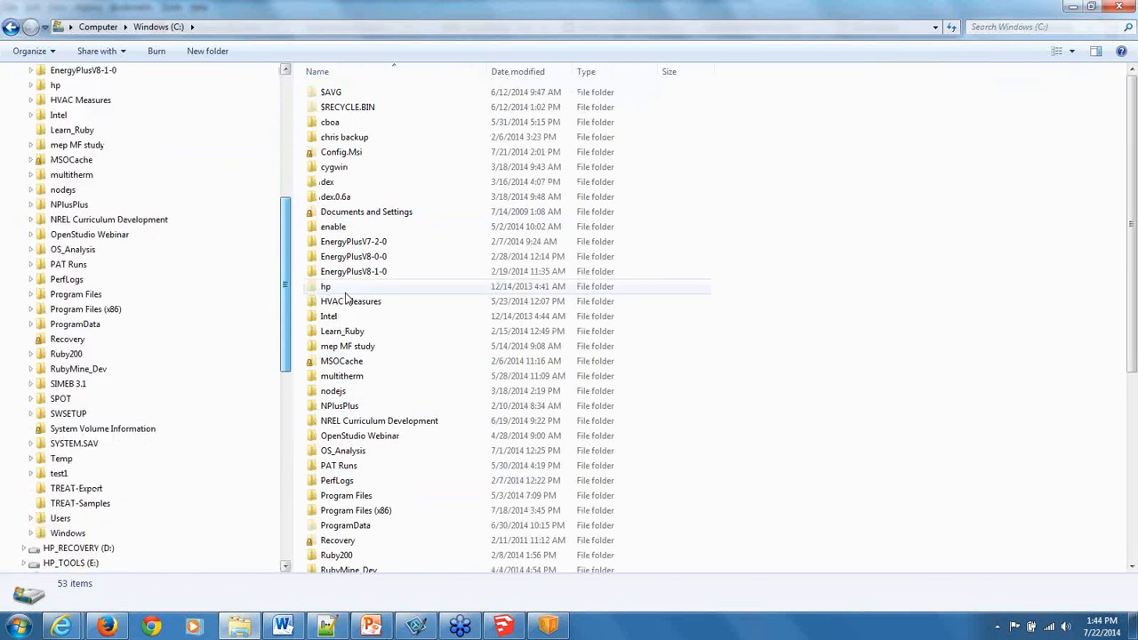
{"action": "left_click", "coordinate": [66, 254]}
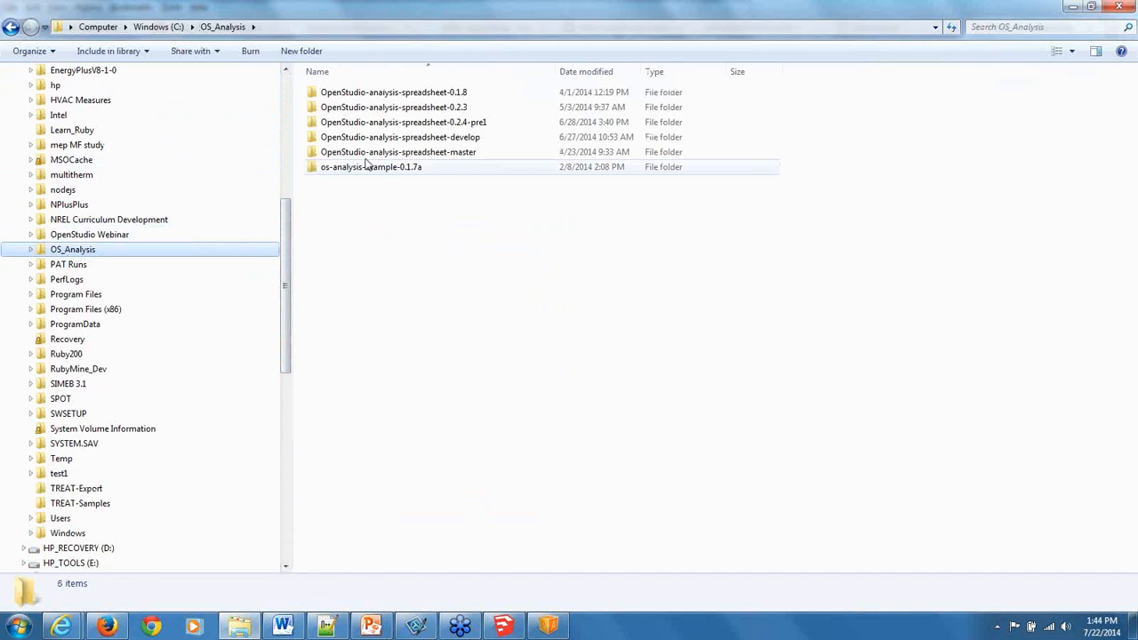
{"action": "double_click", "coordinate": [377, 125]}
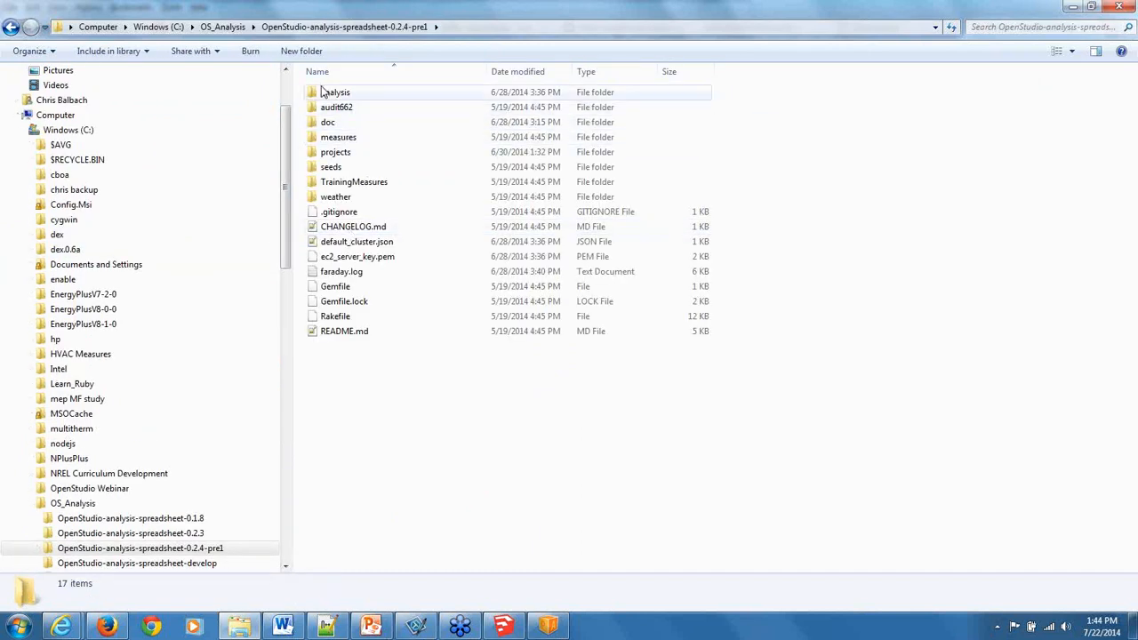
{"action": "double_click", "coordinate": [327, 92]}
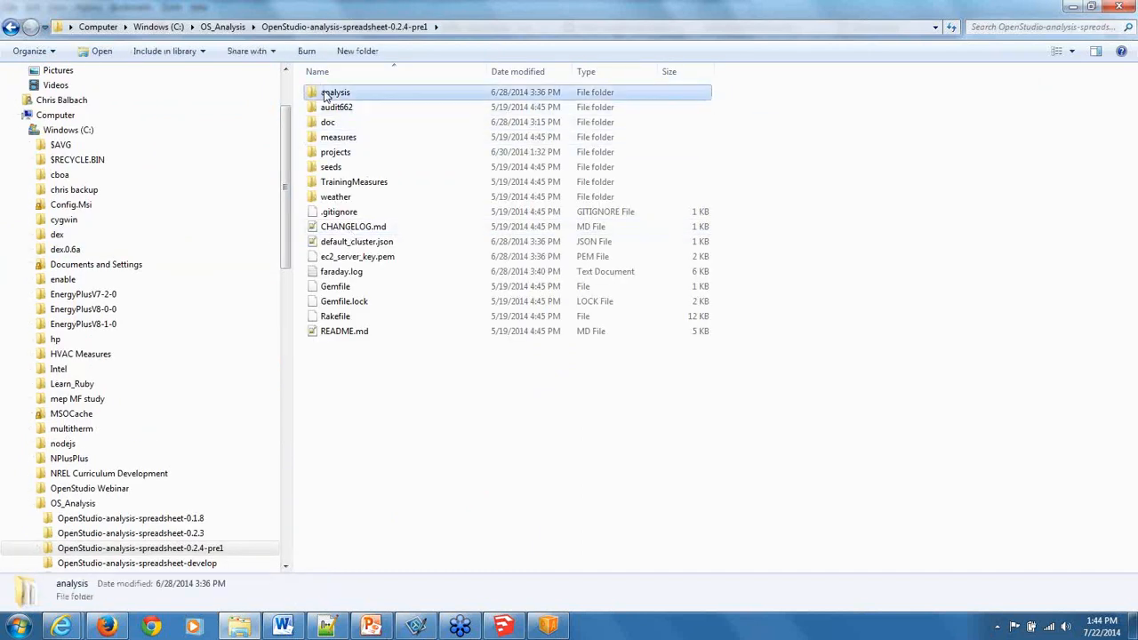
{"action": "left_click", "coordinate": [374, 27]}
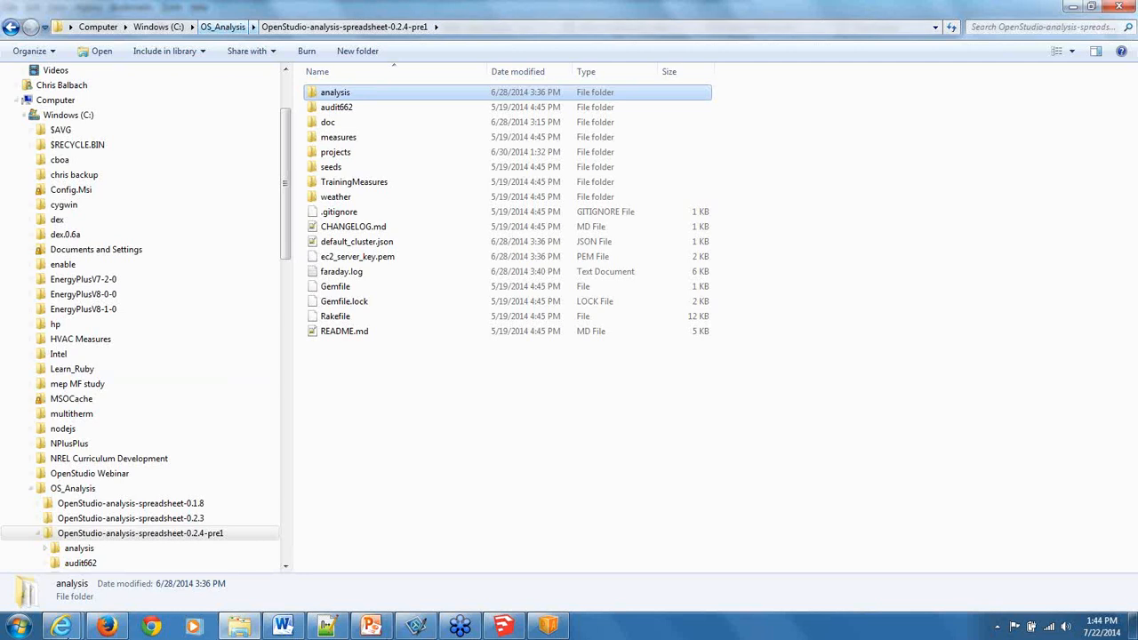
Switch to Firefox and bring up the E20S-PLANTSIMHOURLY page.
{"action": "left_click", "coordinate": [106, 627]}
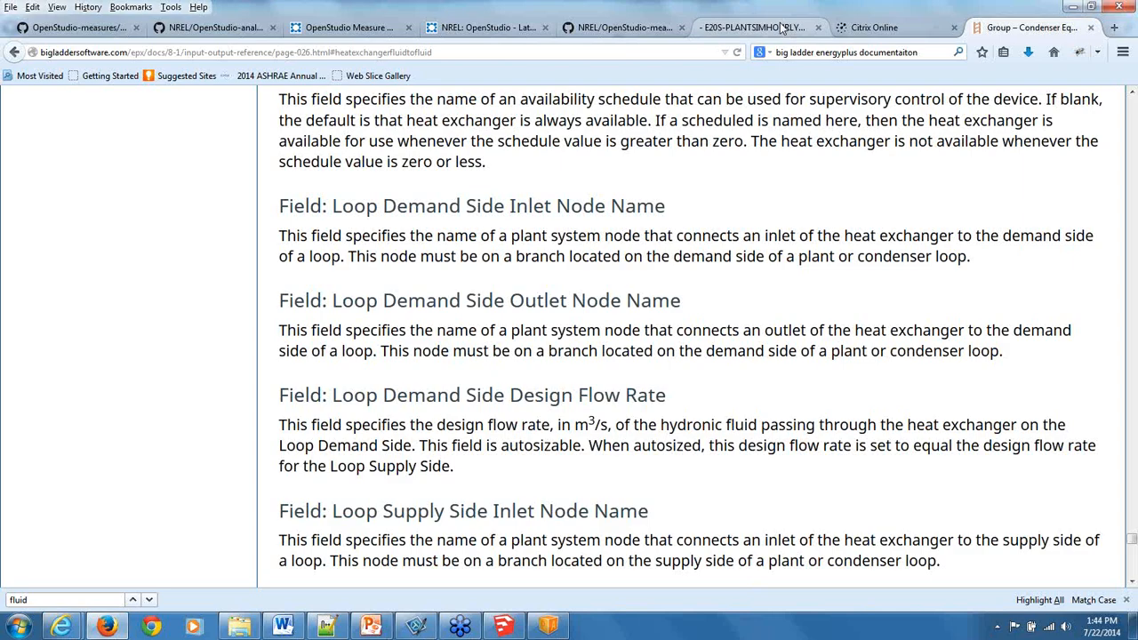
{"action": "left_click", "coordinate": [783, 30]}
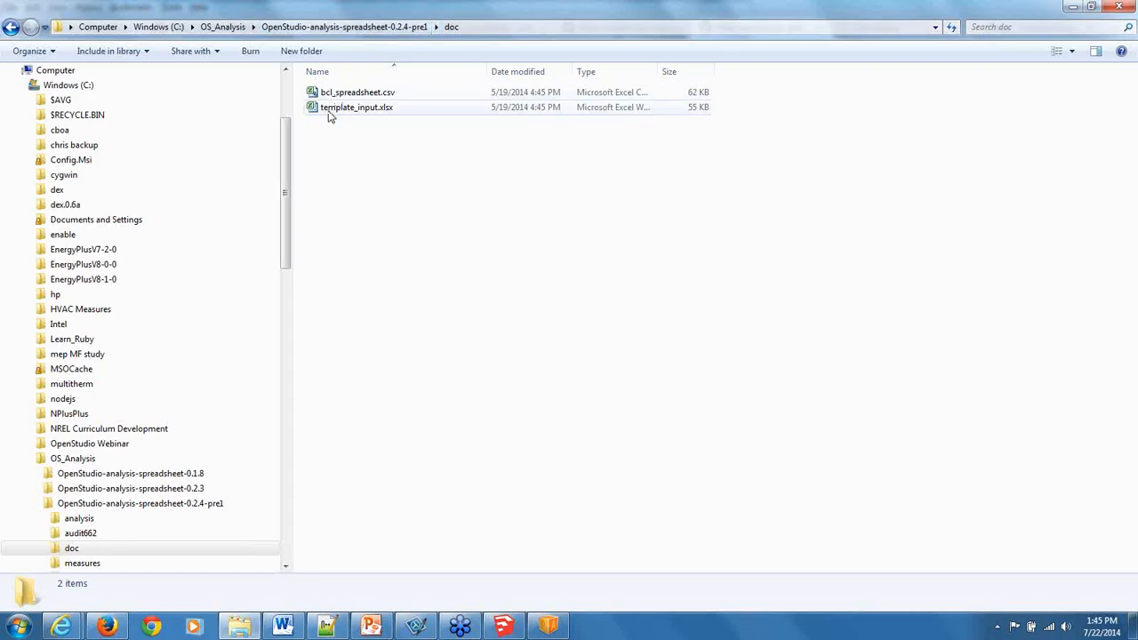
Open template_input.xlsx from the doc folder in a maximized Excel window and glance over its Variables, Outputs, Setup and Instructions sheets.
{"action": "double_click", "coordinate": [328, 108]}
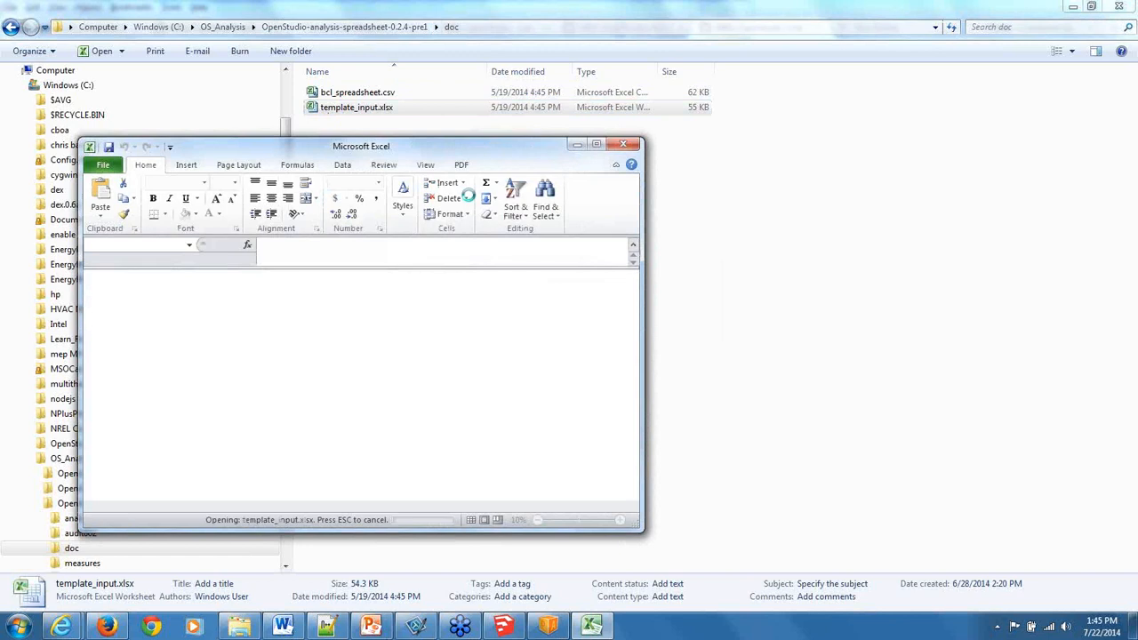
{"action": "left_click", "coordinate": [596, 144]}
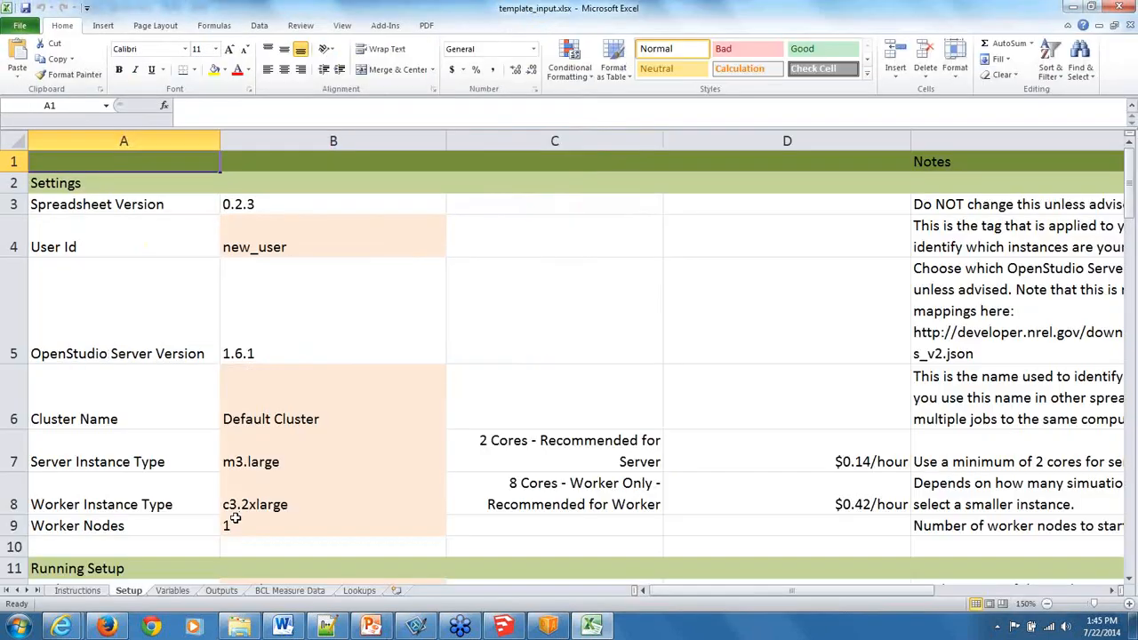
{"action": "left_click", "coordinate": [171, 593]}
{"action": "left_click", "coordinate": [233, 594]}
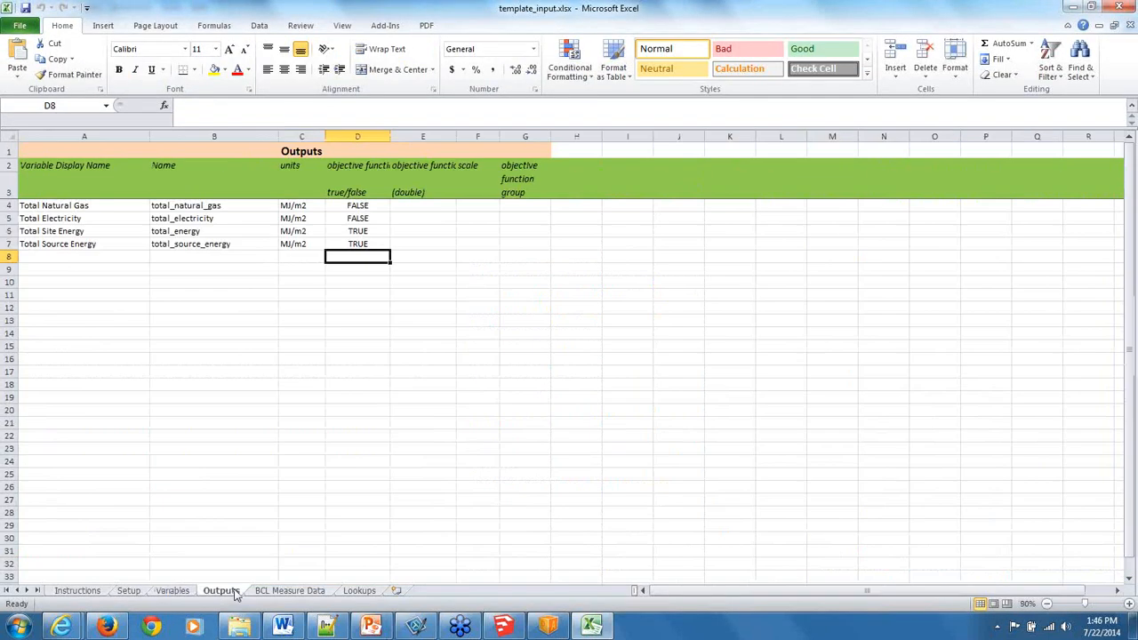
{"action": "left_click", "coordinate": [137, 594]}
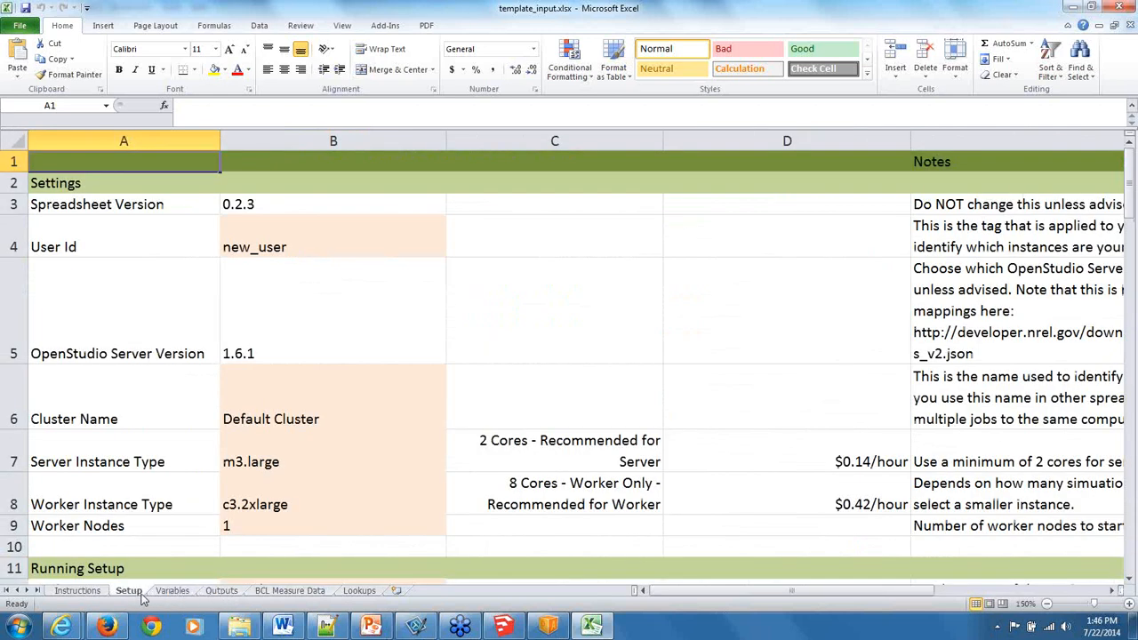
{"action": "left_click", "coordinate": [100, 591]}
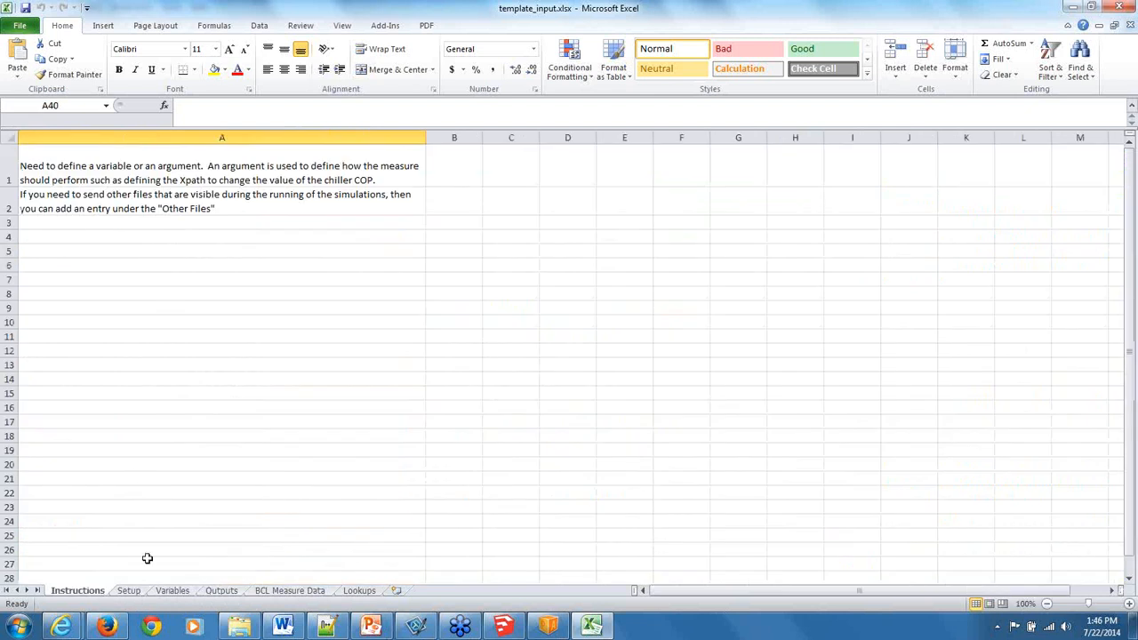
On the Setup sheet, review the Analysis Type options, choose lhs, and look over the algorithm, weather file and model sections.
{"action": "left_click", "coordinate": [138, 593]}
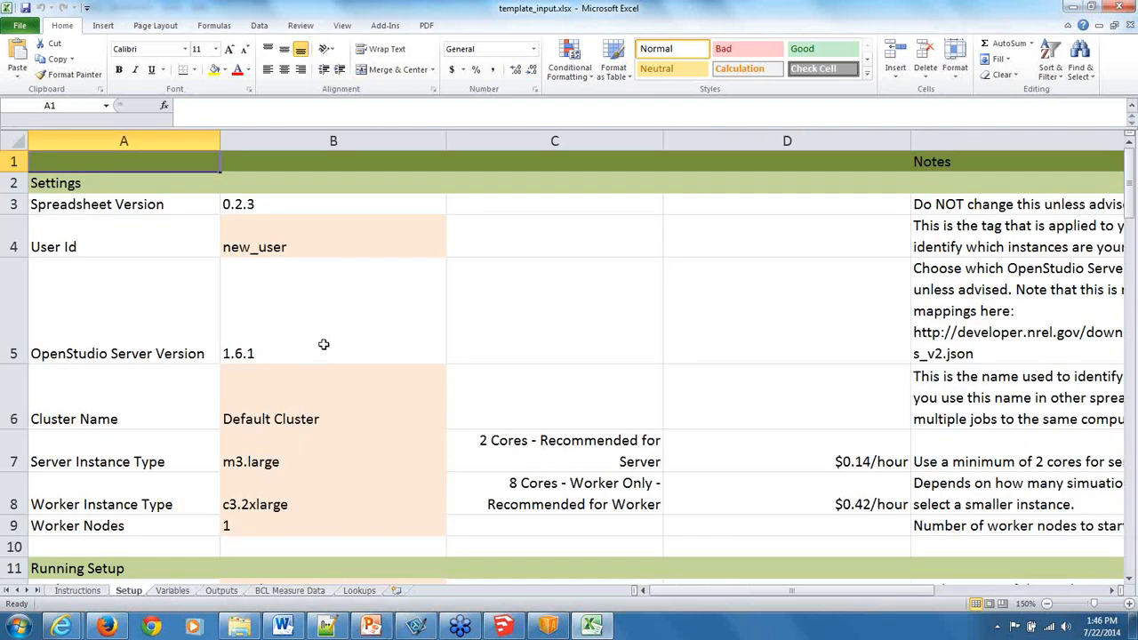
{"action": "scroll", "coordinate": [328, 345], "scroll_direction": "down", "scroll_amount": 1}
{"action": "scroll", "coordinate": [331, 348], "scroll_direction": "down", "scroll_amount": 3}
{"action": "scroll", "coordinate": [334, 352], "scroll_direction": "down", "scroll_amount": 1}
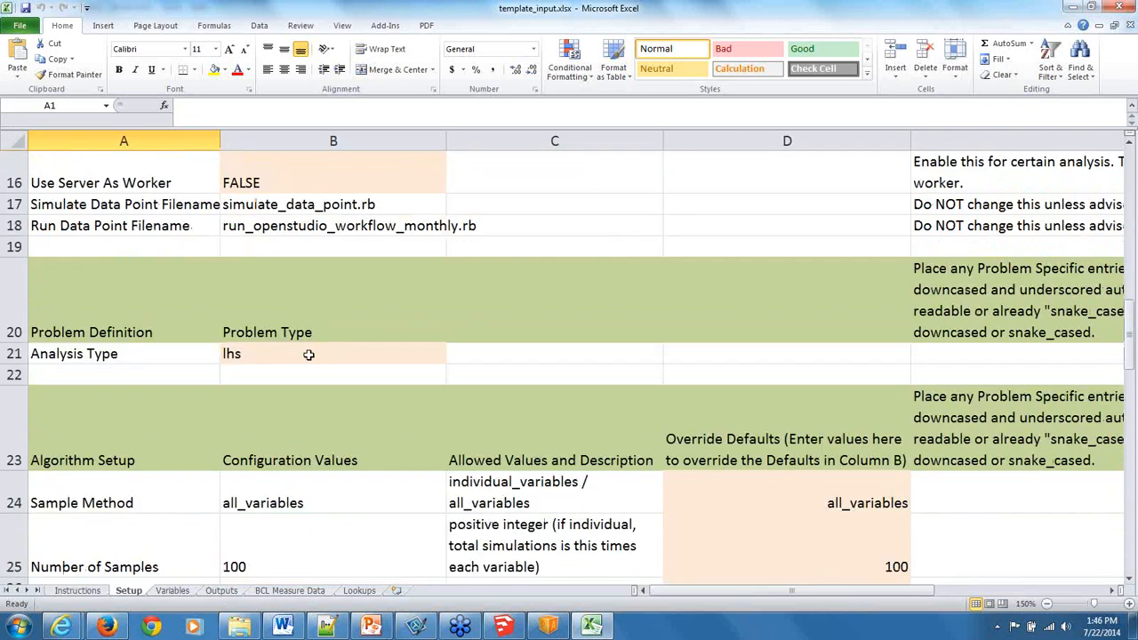
{"action": "left_click", "coordinate": [305, 356]}
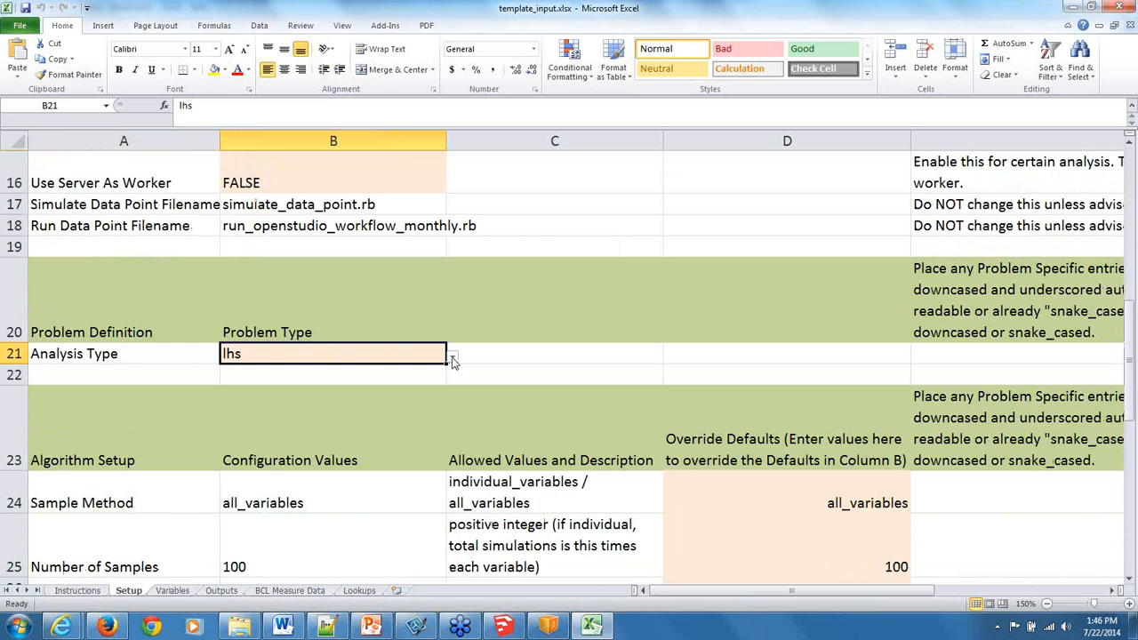
{"action": "left_click", "coordinate": [452, 357]}
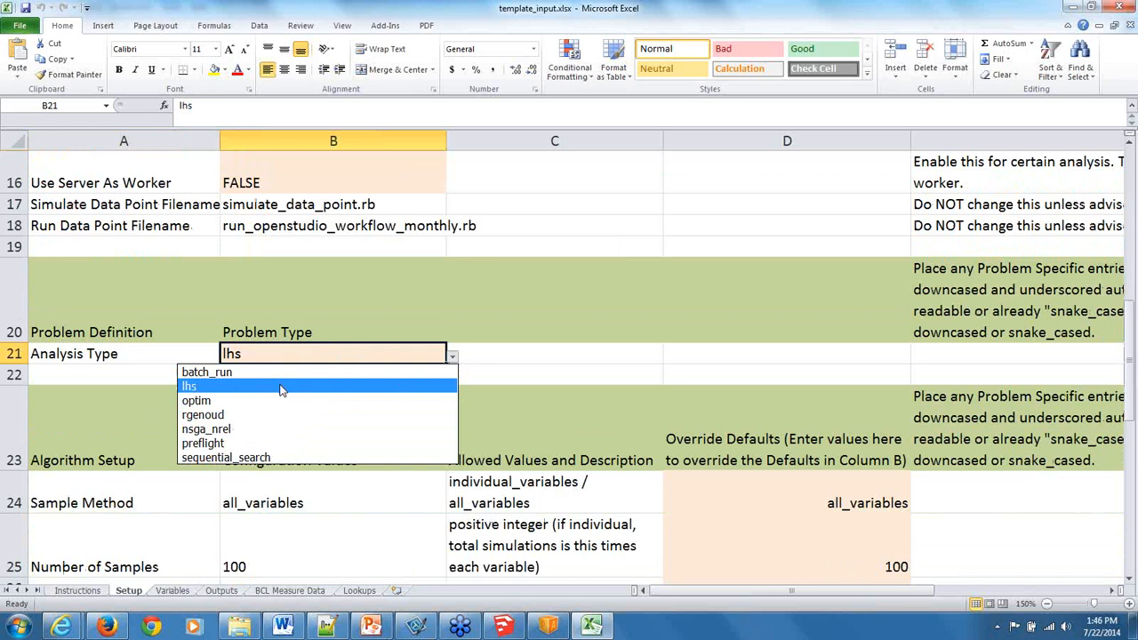
{"action": "left_click", "coordinate": [469, 323]}
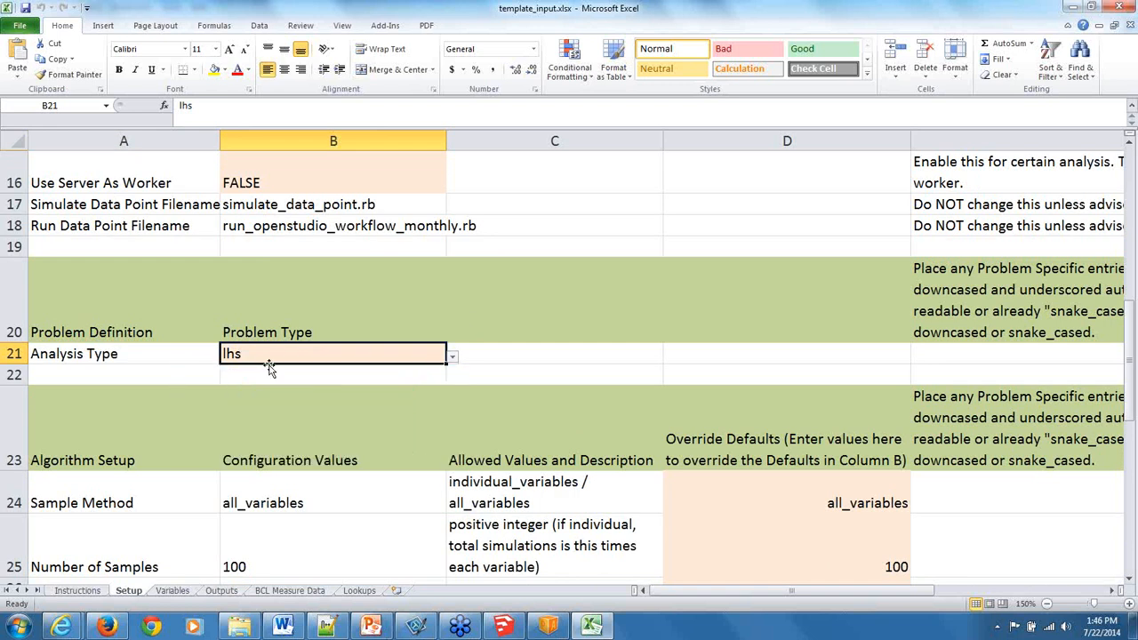
{"action": "left_click", "coordinate": [452, 355]}
{"action": "left_click", "coordinate": [412, 395]}
{"action": "scroll", "coordinate": [344, 326], "scroll_direction": "down", "scroll_amount": 7}
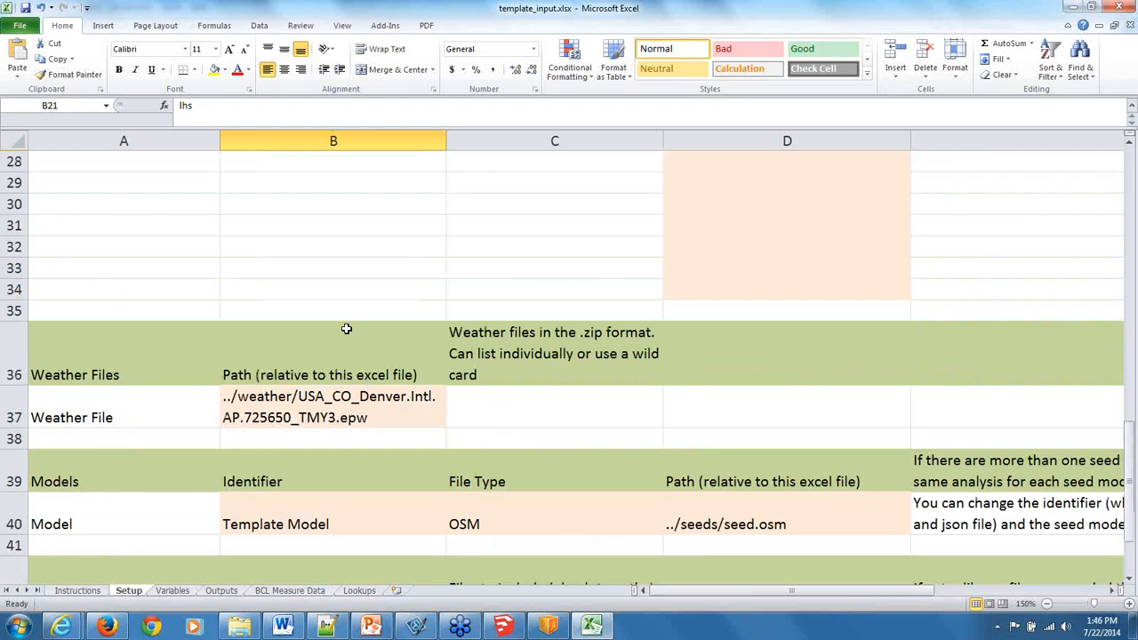
{"action": "scroll", "coordinate": [326, 338], "scroll_direction": "up", "scroll_amount": 6}
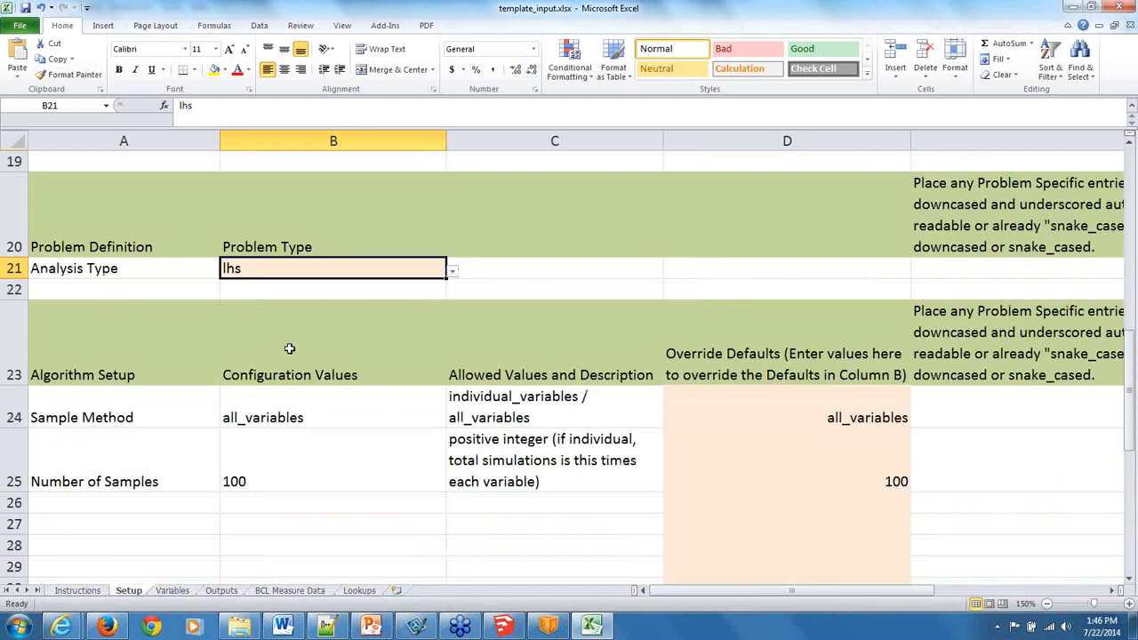
Examine the workbook's Variables, Outputs and BCL Measure Data sheets, including the objective function group column, and return to Setup.
{"action": "left_click", "coordinate": [184, 593]}
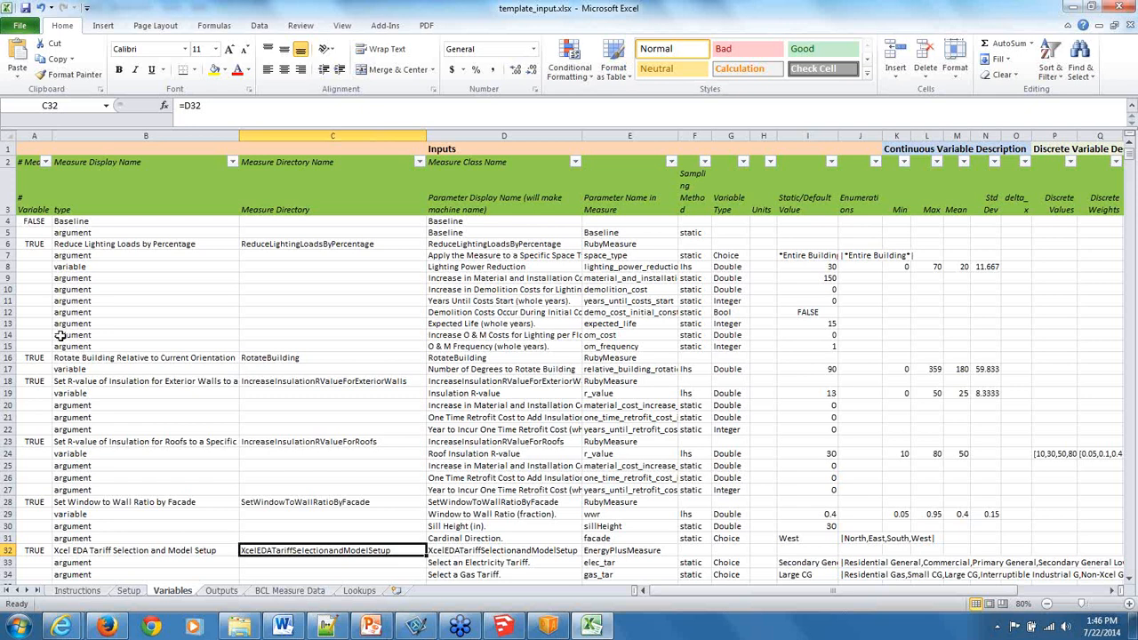
{"action": "left_click", "coordinate": [237, 595]}
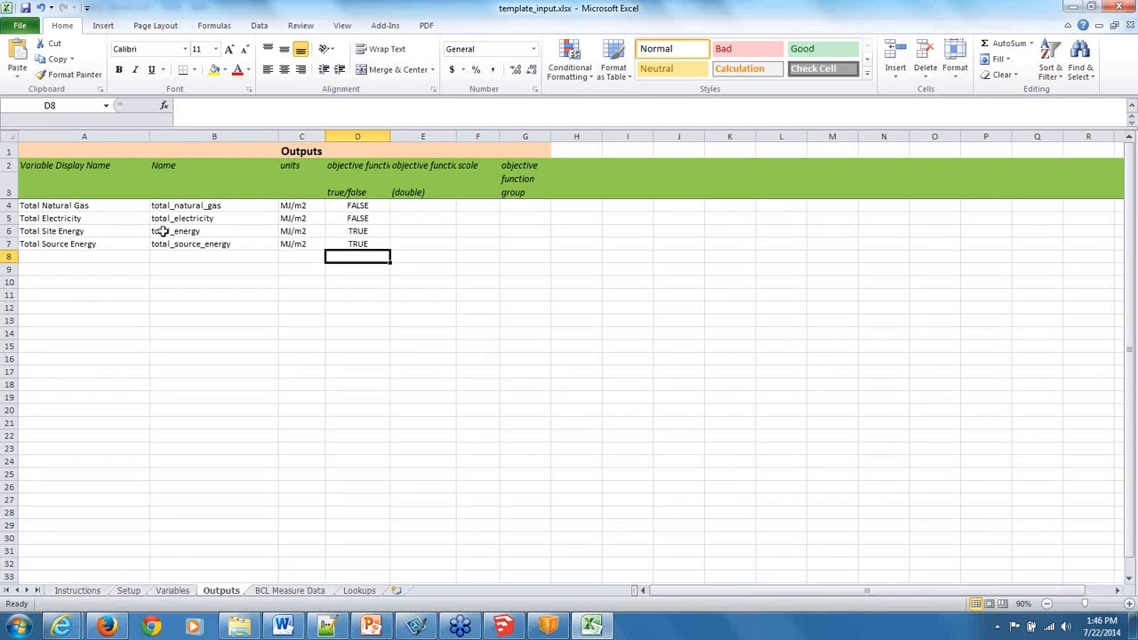
{"action": "left_click", "coordinate": [507, 206]}
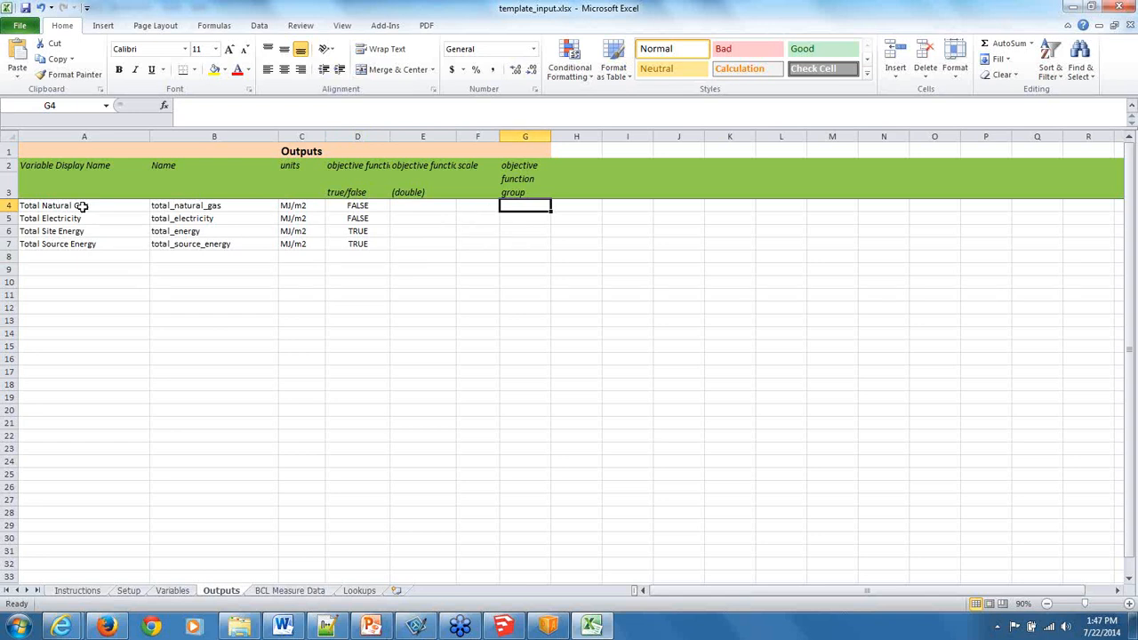
{"action": "left_click", "coordinate": [299, 590]}
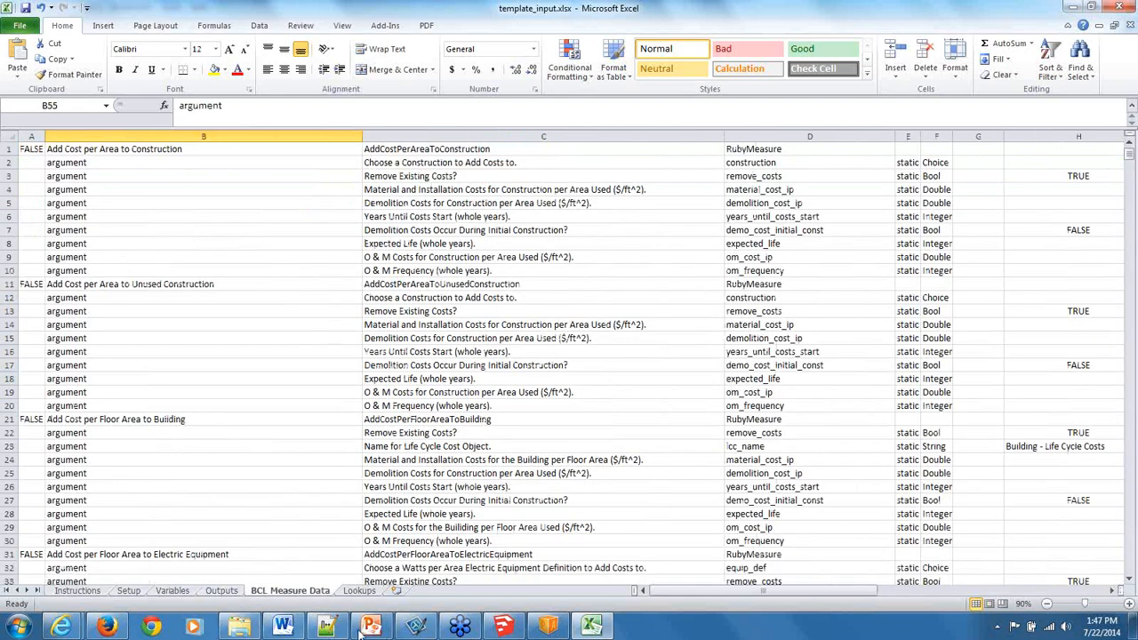
{"action": "left_click", "coordinate": [221, 590]}
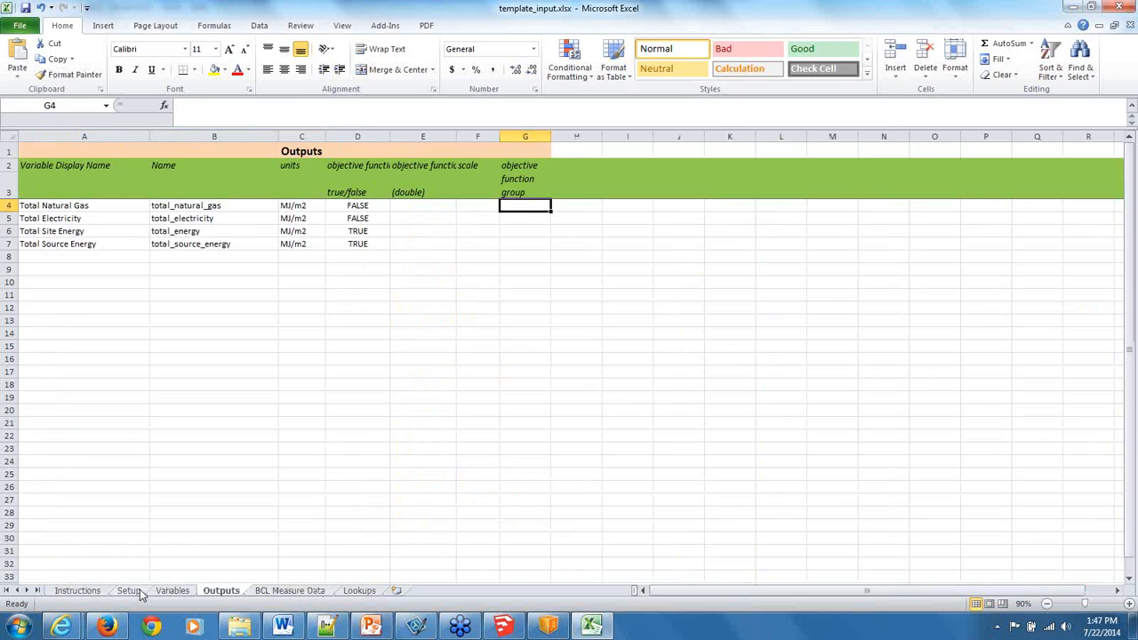
{"action": "left_click", "coordinate": [135, 591]}
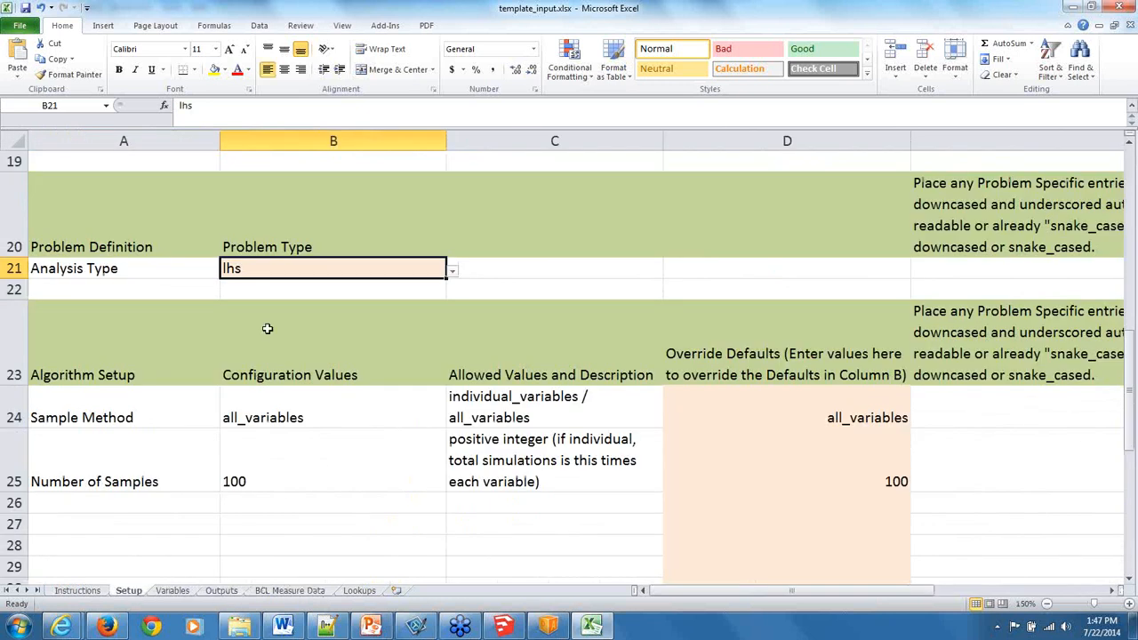
Switch to ParametricAnalysisTool and export the analysis spreadsheet for the NYSERDA PAT DEMO 2 project.
{"action": "left_click", "coordinate": [549, 629]}
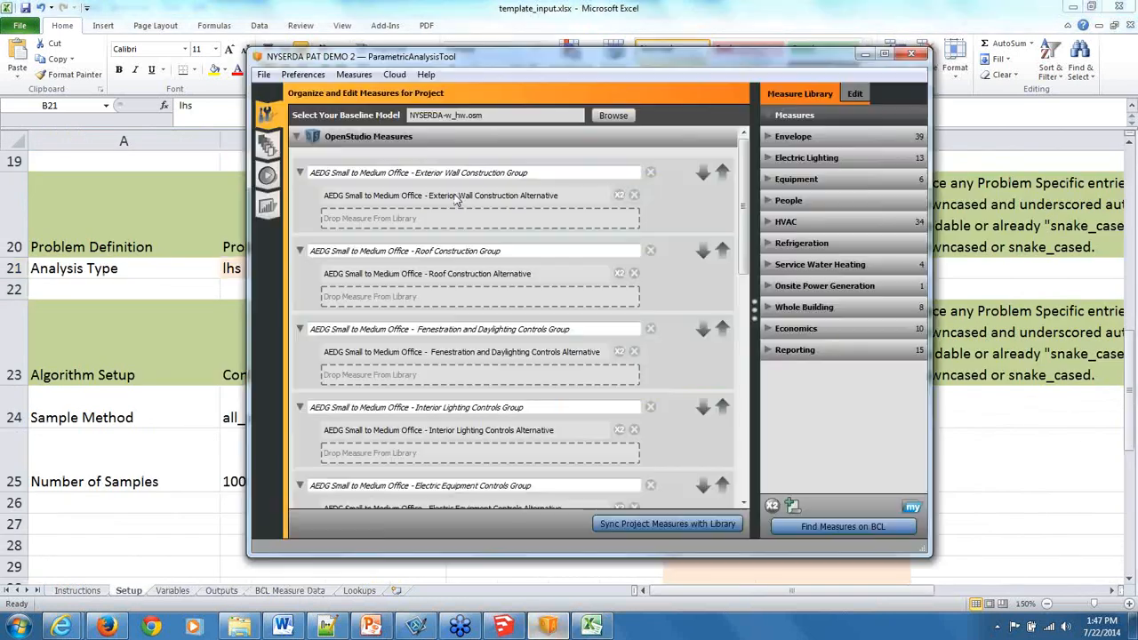
{"action": "left_click_drag", "start_coordinate": [500, 68], "coordinate": [493, 23]}
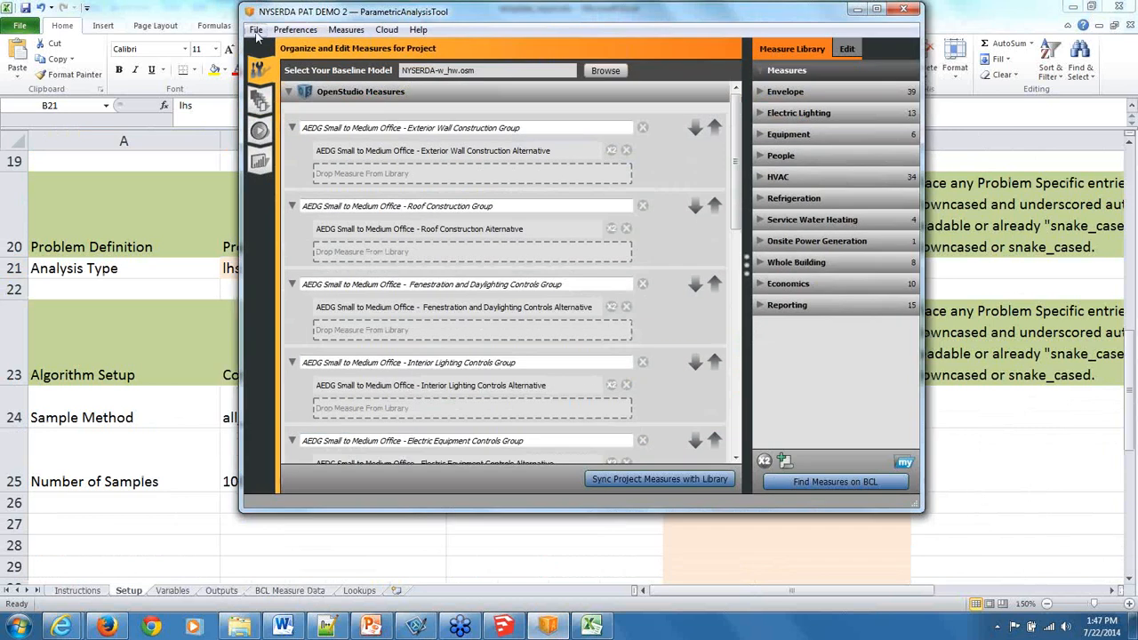
{"action": "left_click", "coordinate": [255, 29]}
{"action": "left_click", "coordinate": [277, 157]}
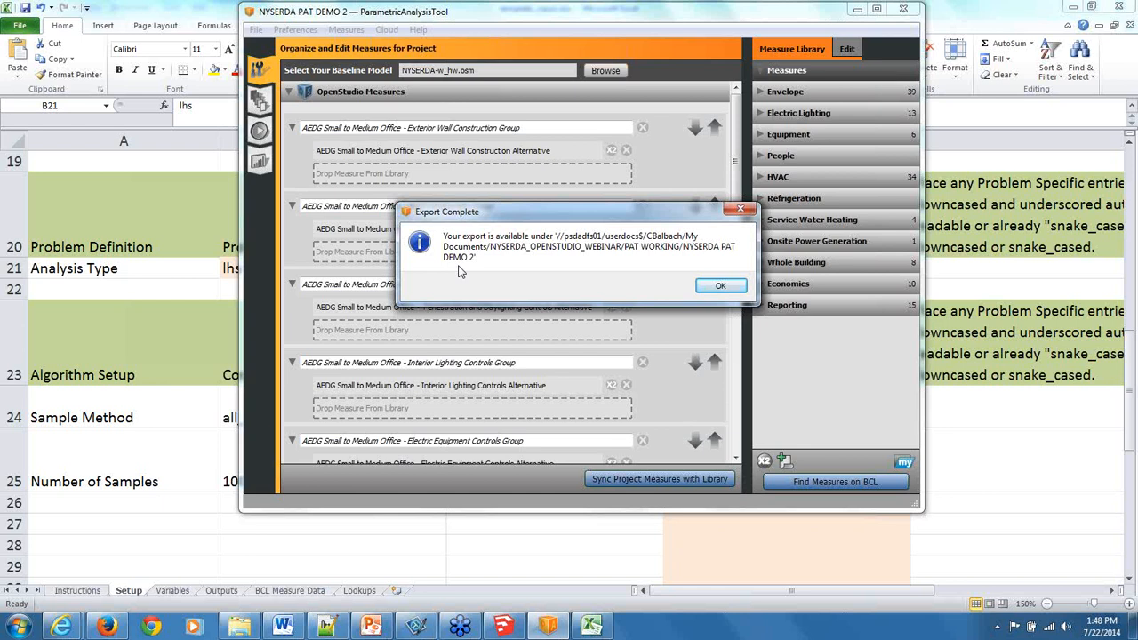
{"action": "left_click", "coordinate": [718, 287]}
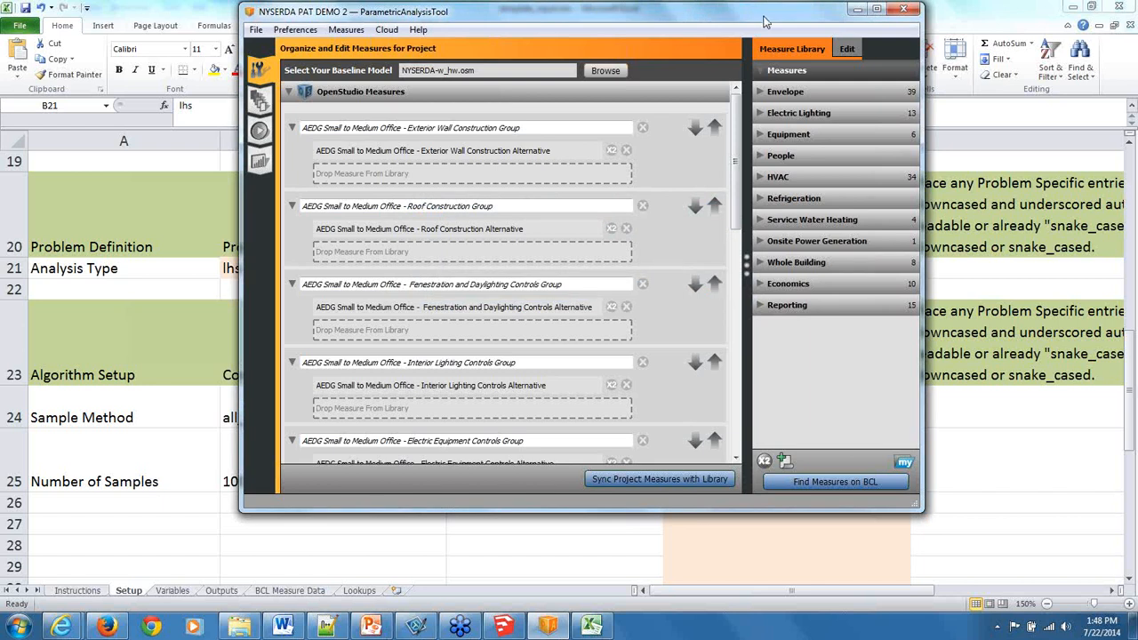
{"action": "left_click_drag", "start_coordinate": [760, 22], "coordinate": [703, 74]}
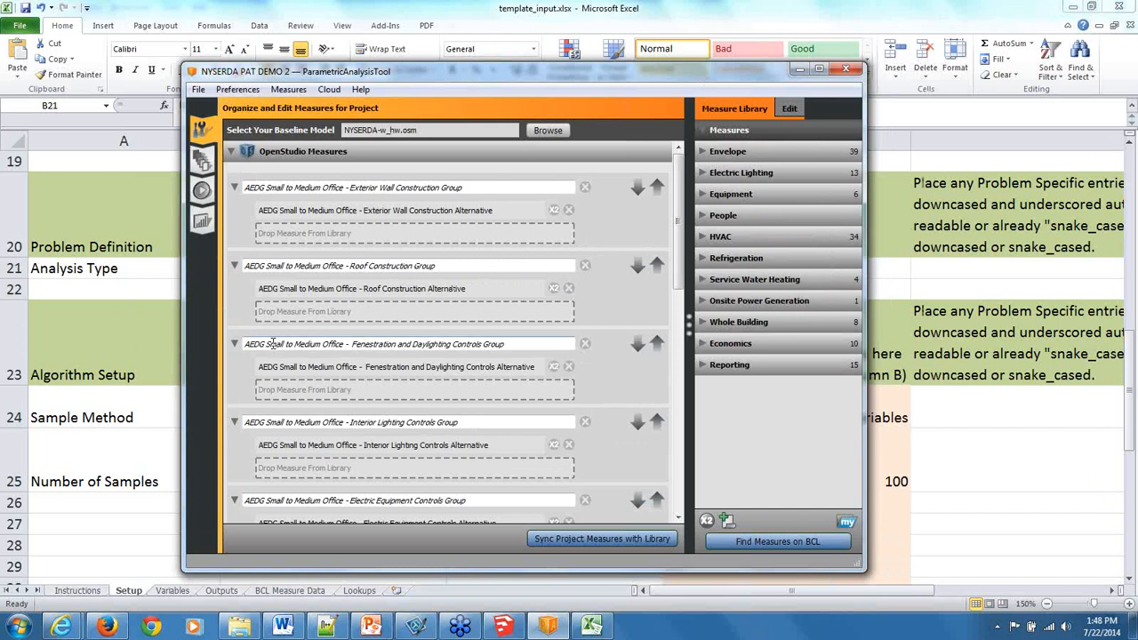
Switch to Firefox, search the web for "nrel bcl" and open the NREL Building Component Library site.
{"action": "left_click", "coordinate": [107, 626]}
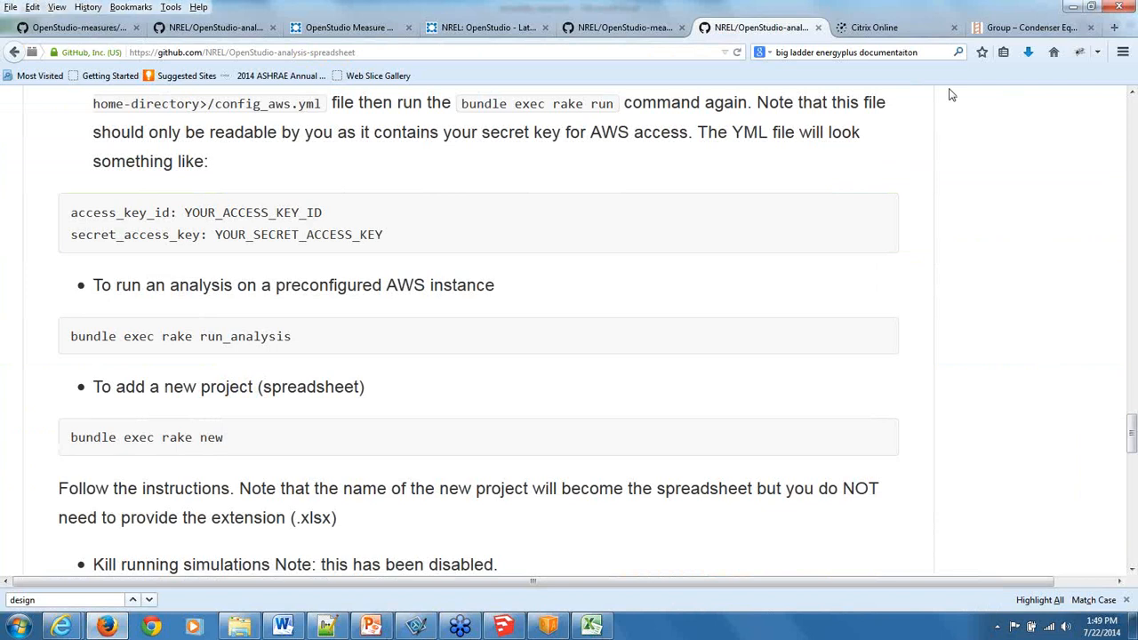
{"action": "left_click", "coordinate": [922, 52]}
{"action": "type", "text": "nrel "}
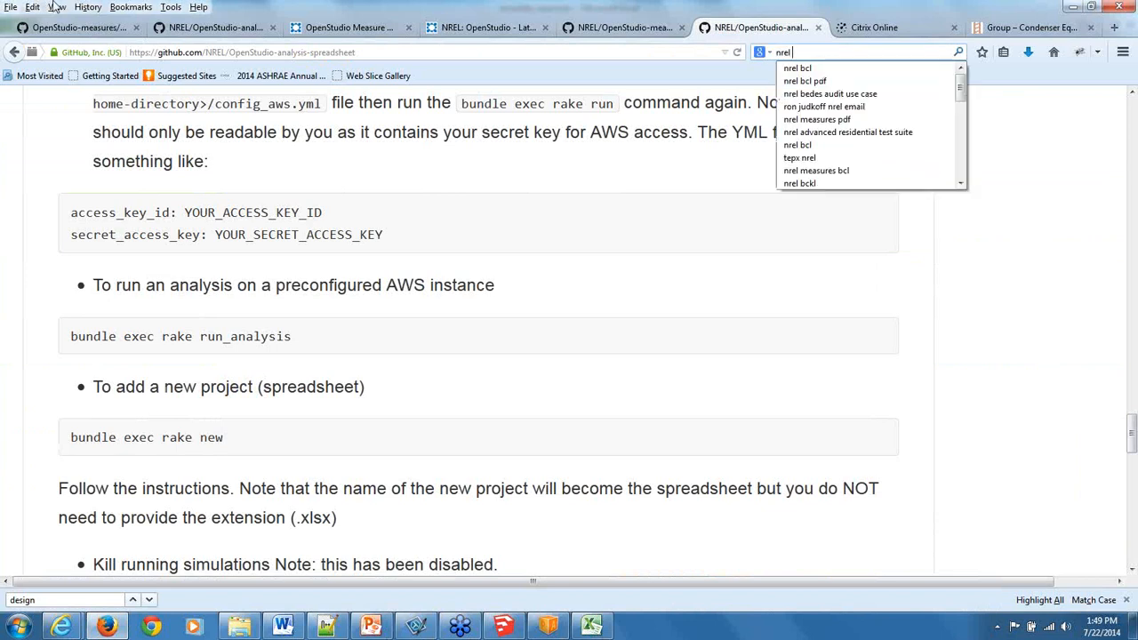
{"action": "type", "text": "b"}
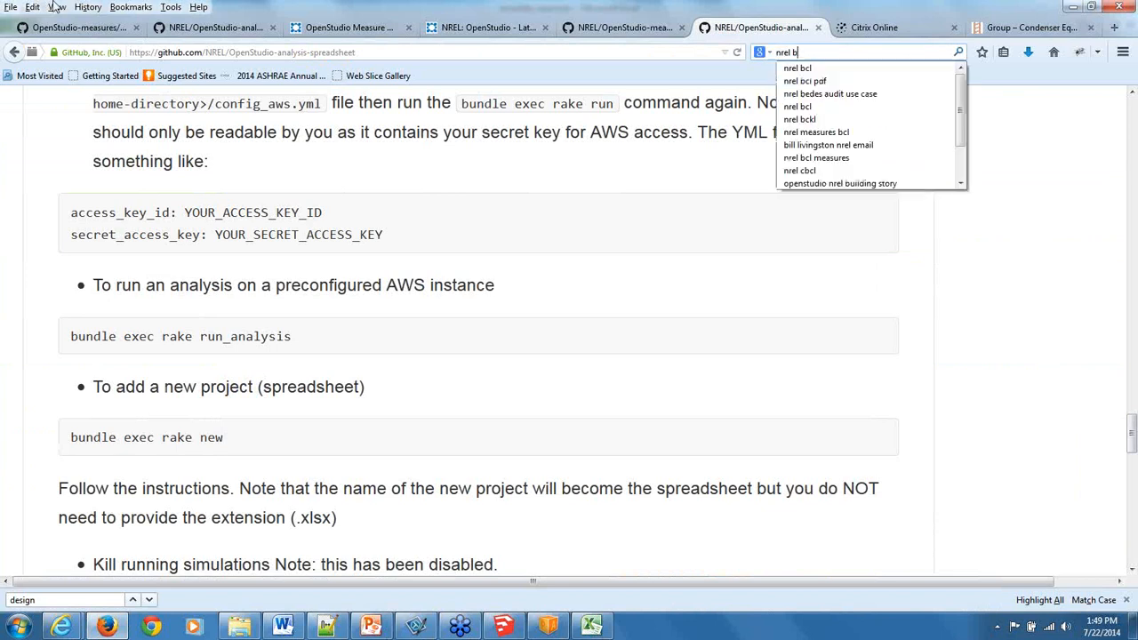
{"action": "type", "text": "cl"}
{"action": "key", "text": "Return"}
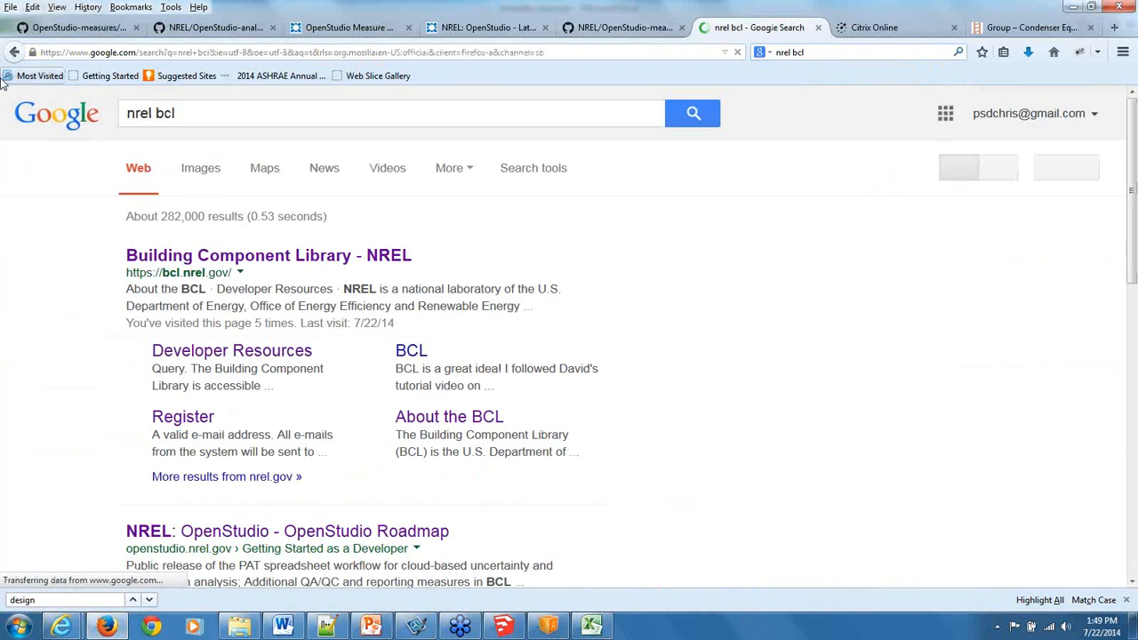
{"action": "left_click", "coordinate": [229, 257]}
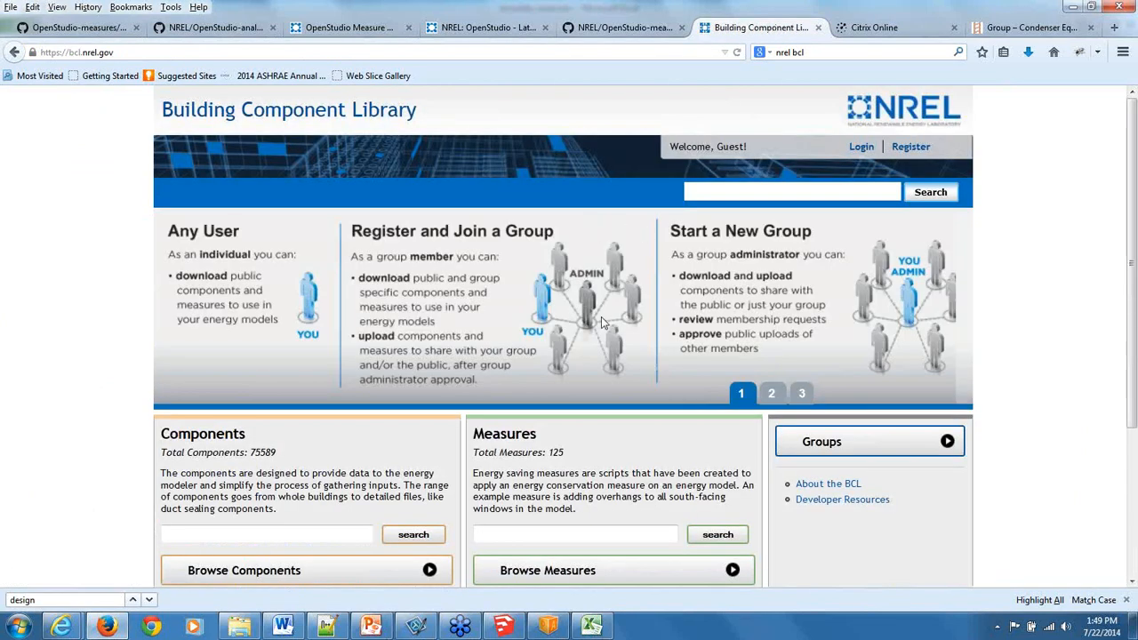
{"action": "scroll", "coordinate": [574, 394], "scroll_direction": "down", "scroll_amount": 2}
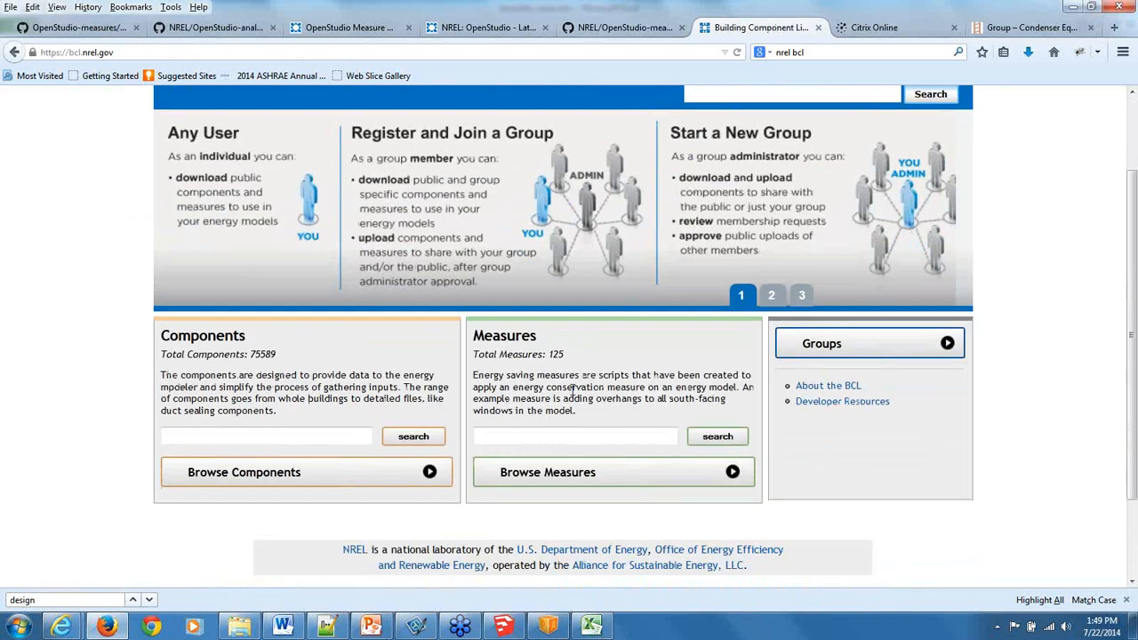
Browse the library's measure categories and view the Whole Building Schedules measures before returning to the category list.
{"action": "left_click", "coordinate": [522, 477]}
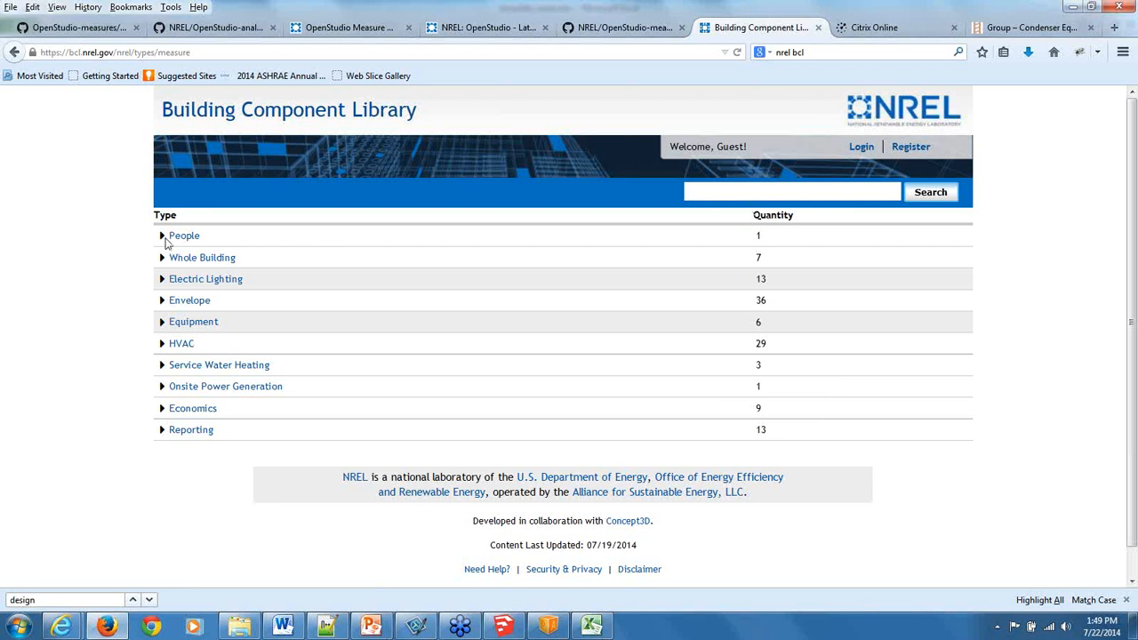
{"action": "left_click", "coordinate": [14, 54]}
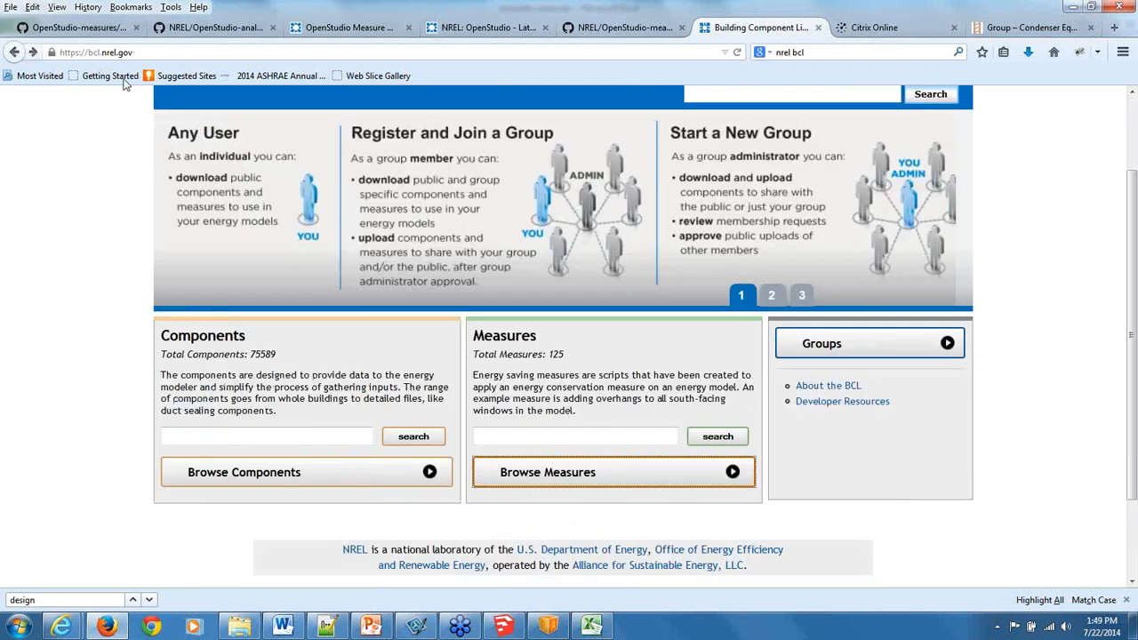
{"action": "left_click", "coordinate": [34, 52]}
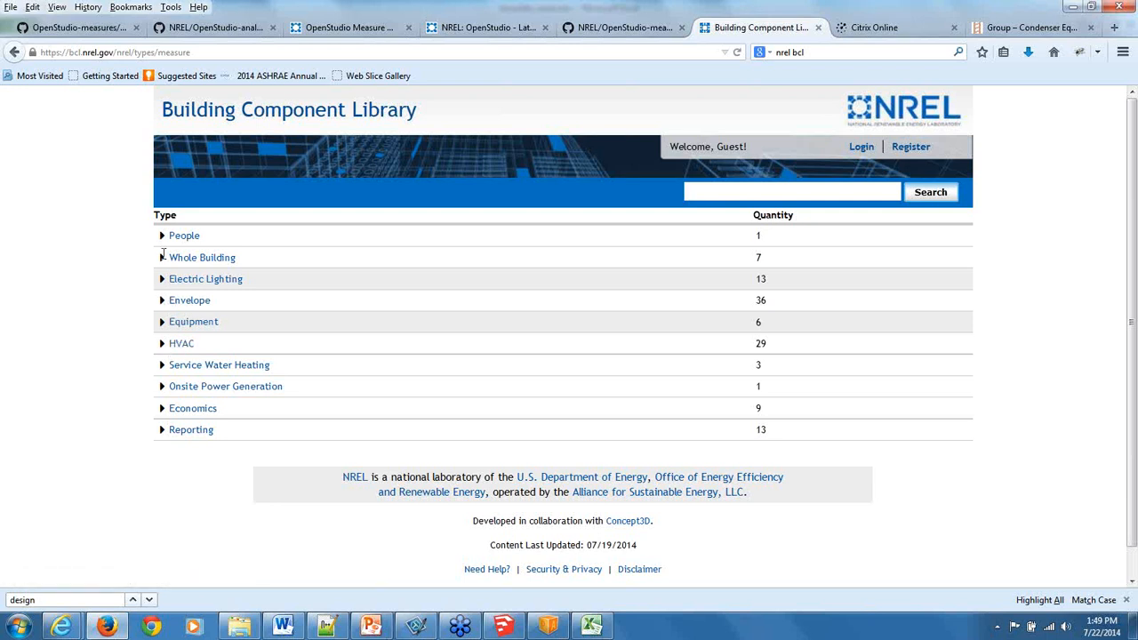
{"action": "left_click", "coordinate": [161, 257]}
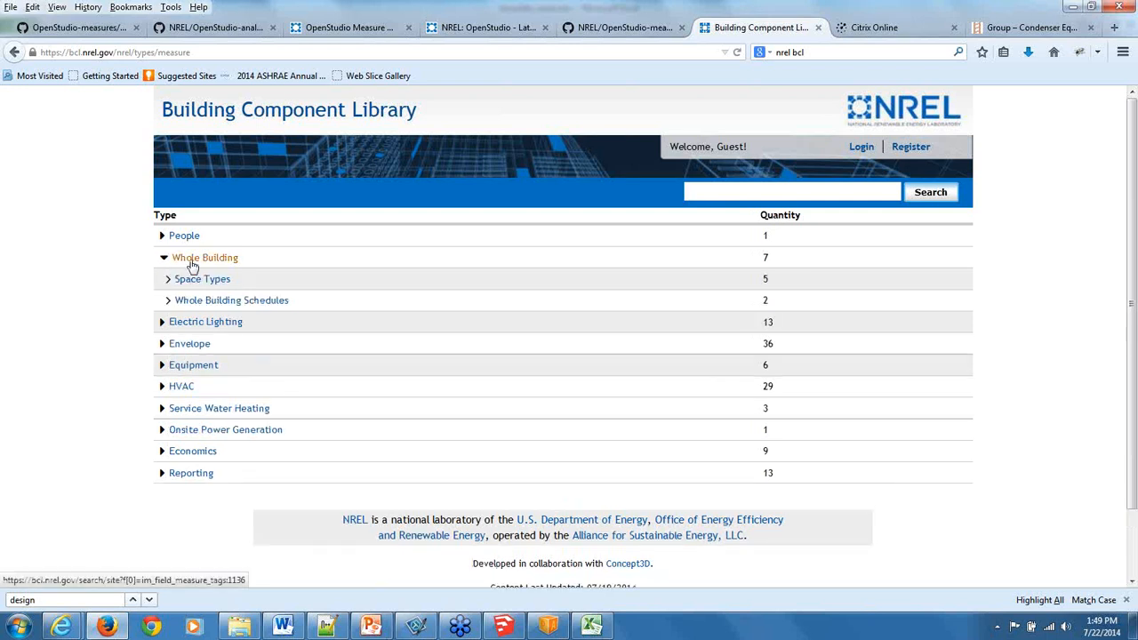
{"action": "left_click", "coordinate": [175, 279]}
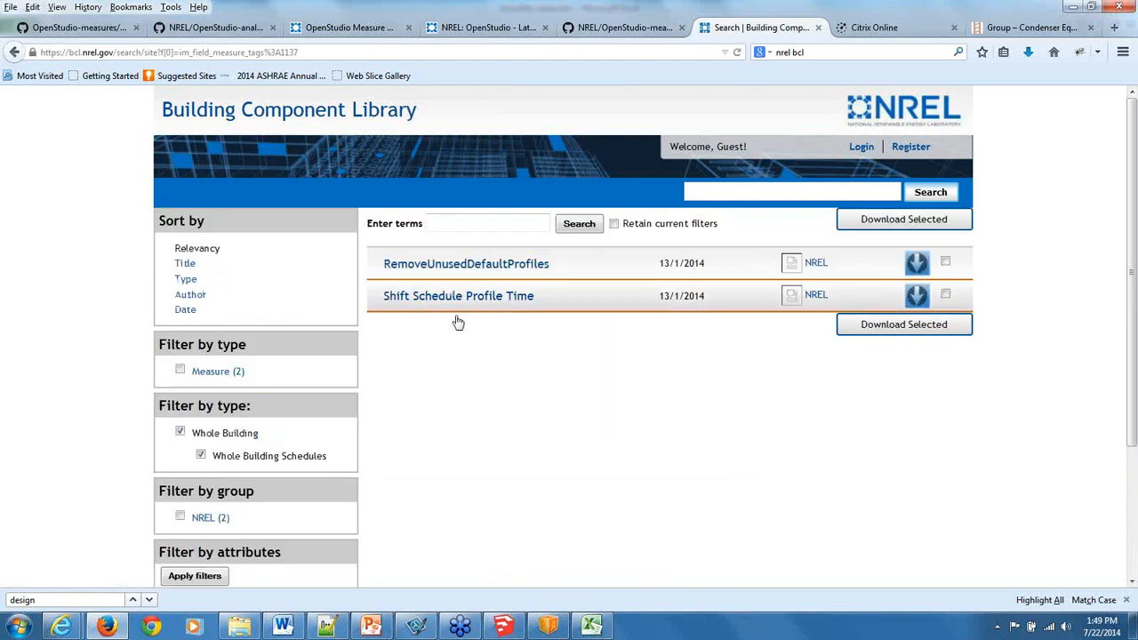
{"action": "left_click", "coordinate": [15, 52]}
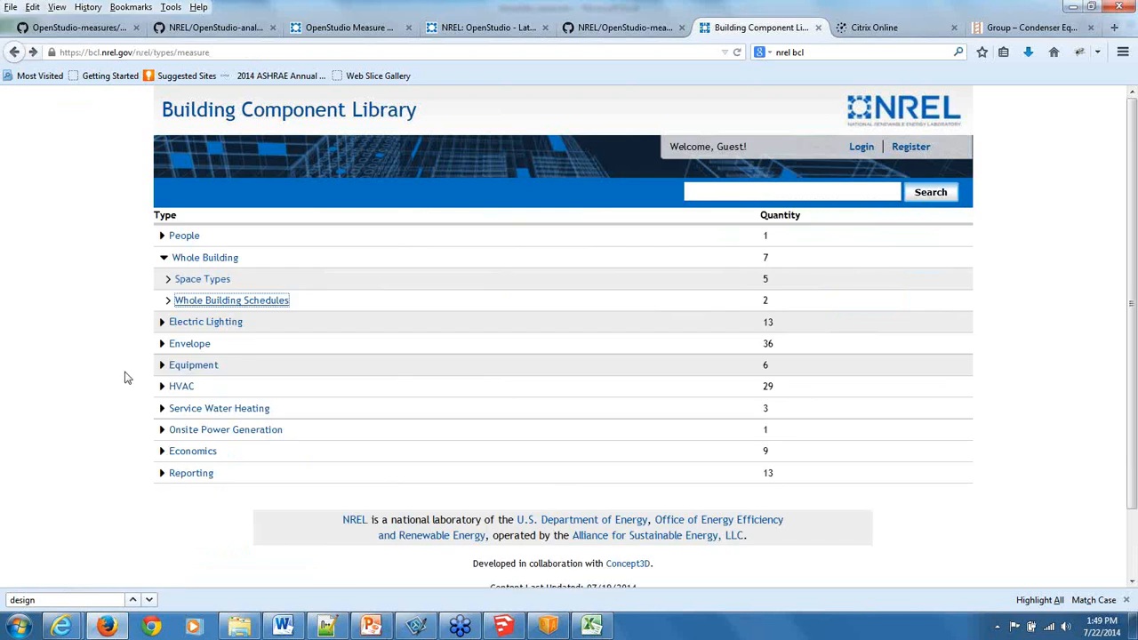
List the HVAC measures and examine the AEDG Office HVAC entries, from ASHP with DOAS to VAV with Chilled Water Cooling.
{"action": "left_click", "coordinate": [181, 387]}
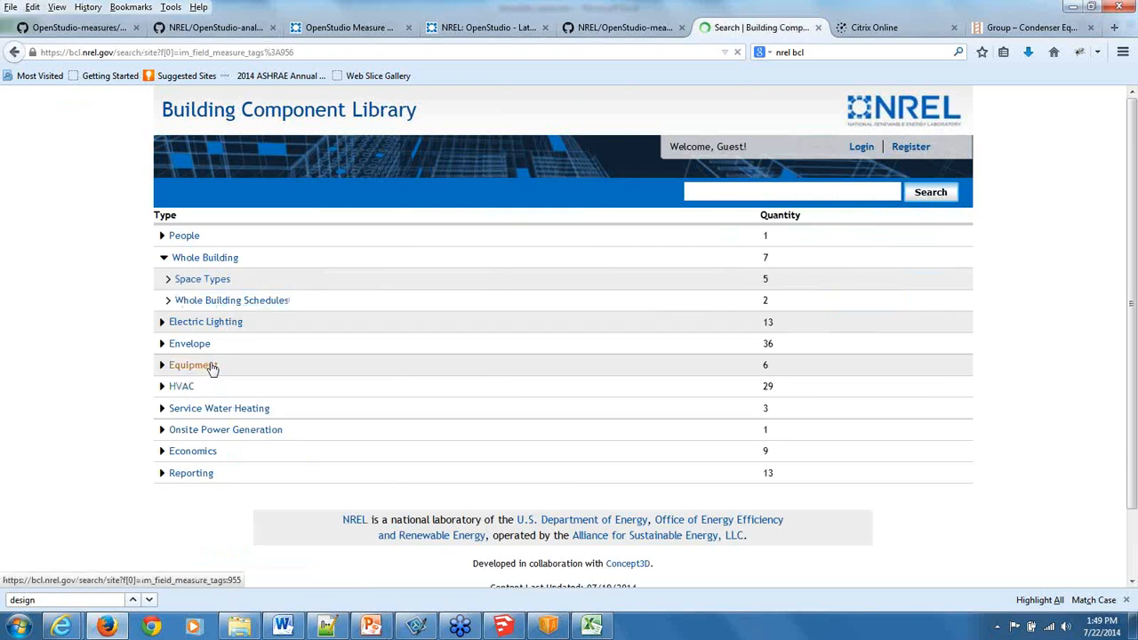
{"action": "scroll", "coordinate": [629, 416], "scroll_direction": "down", "scroll_amount": 3}
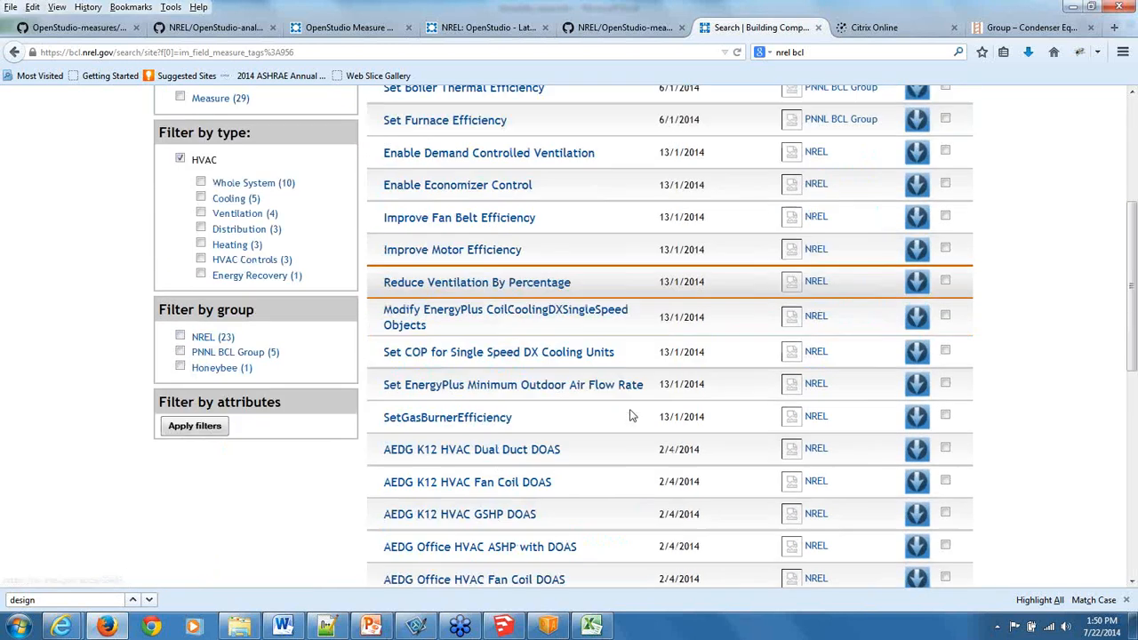
{"action": "scroll", "coordinate": [440, 351], "scroll_direction": "down", "scroll_amount": 3}
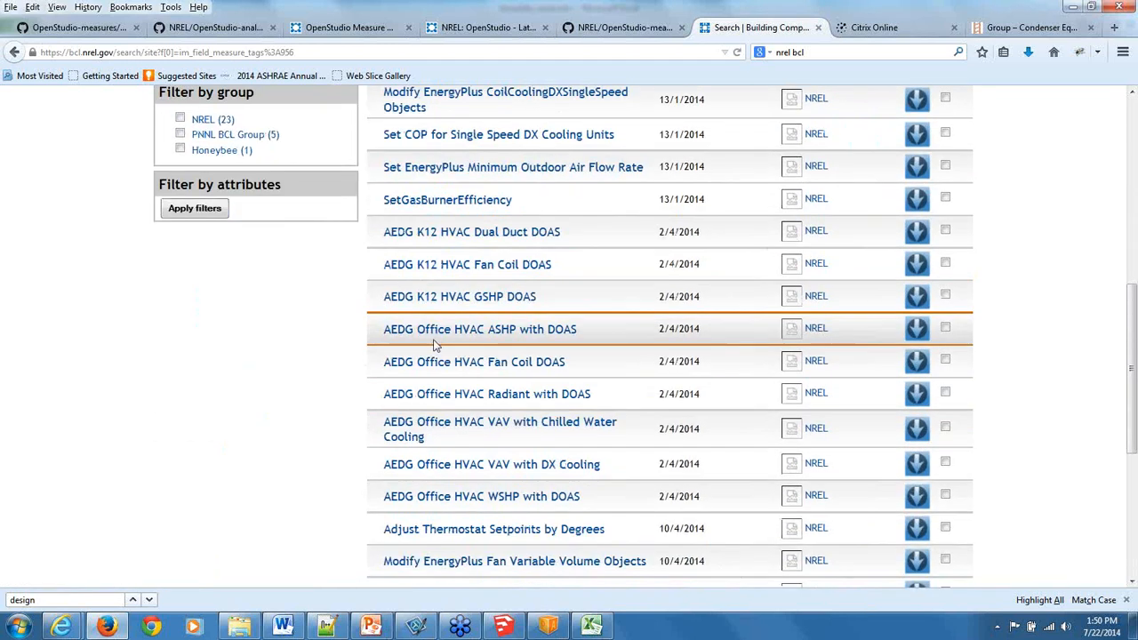
{"action": "mouse_move", "coordinate": [434, 340]}
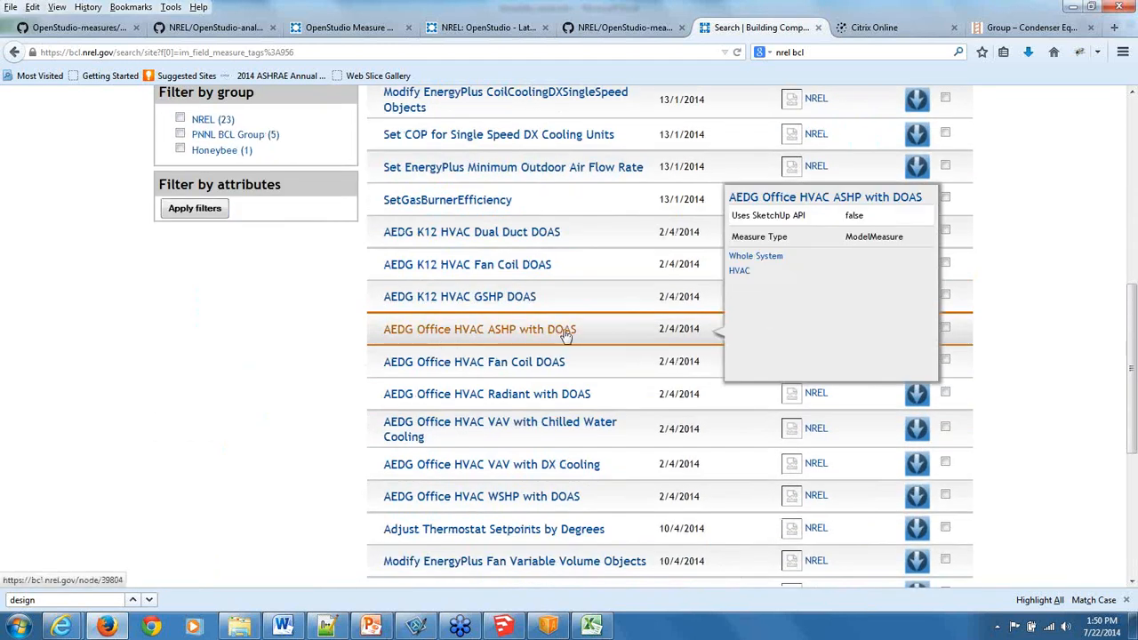
{"action": "mouse_move", "coordinate": [445, 371]}
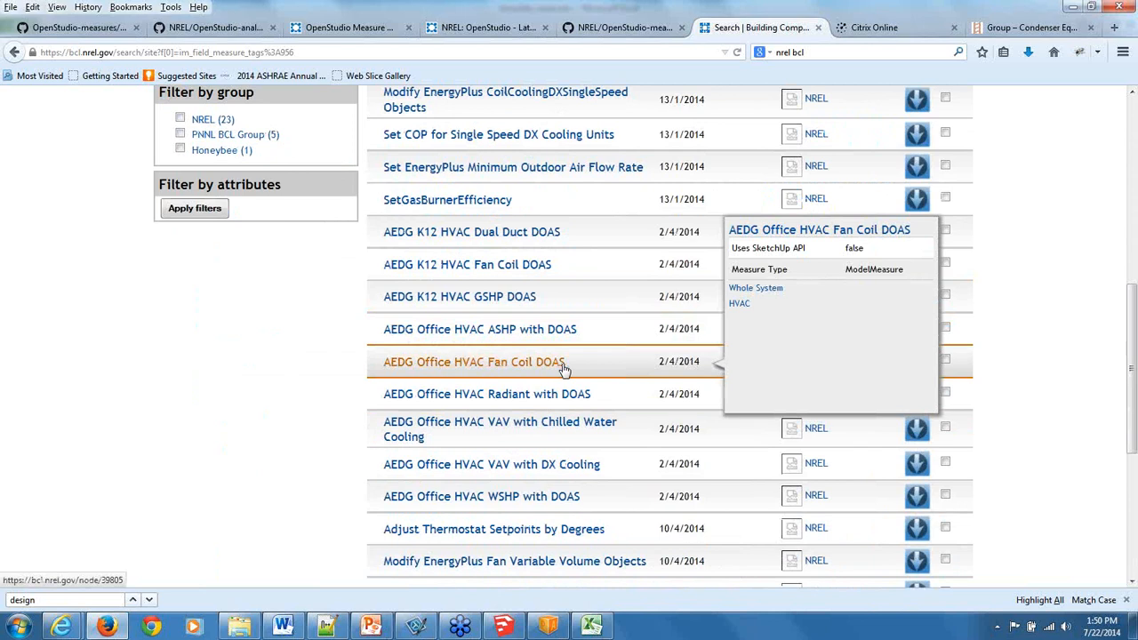
{"action": "mouse_move", "coordinate": [462, 400]}
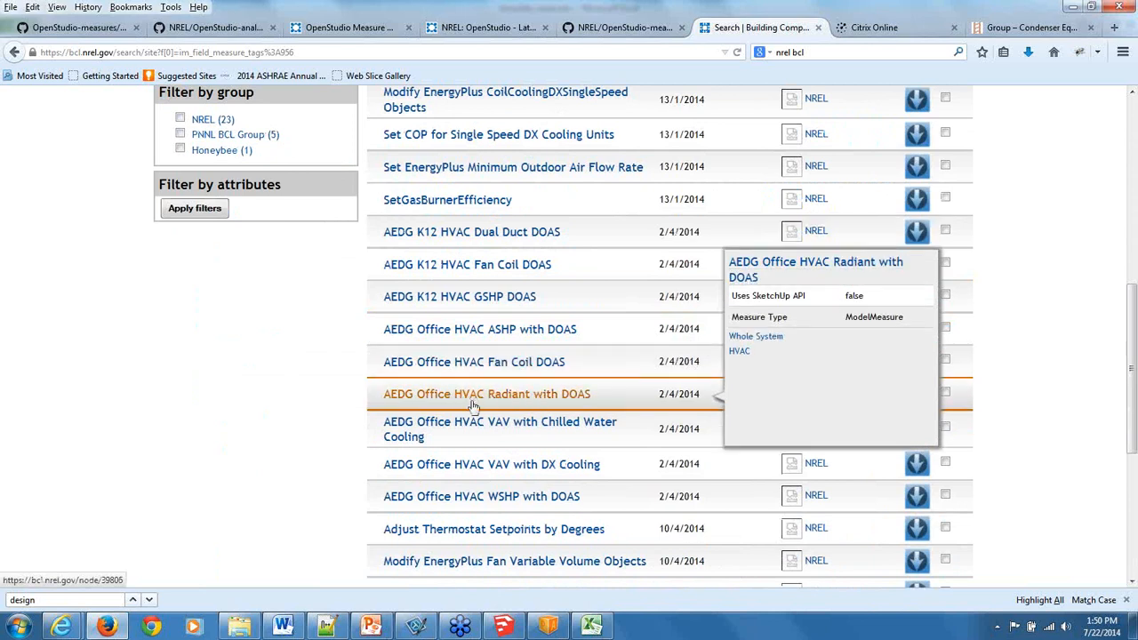
{"action": "mouse_move", "coordinate": [469, 427]}
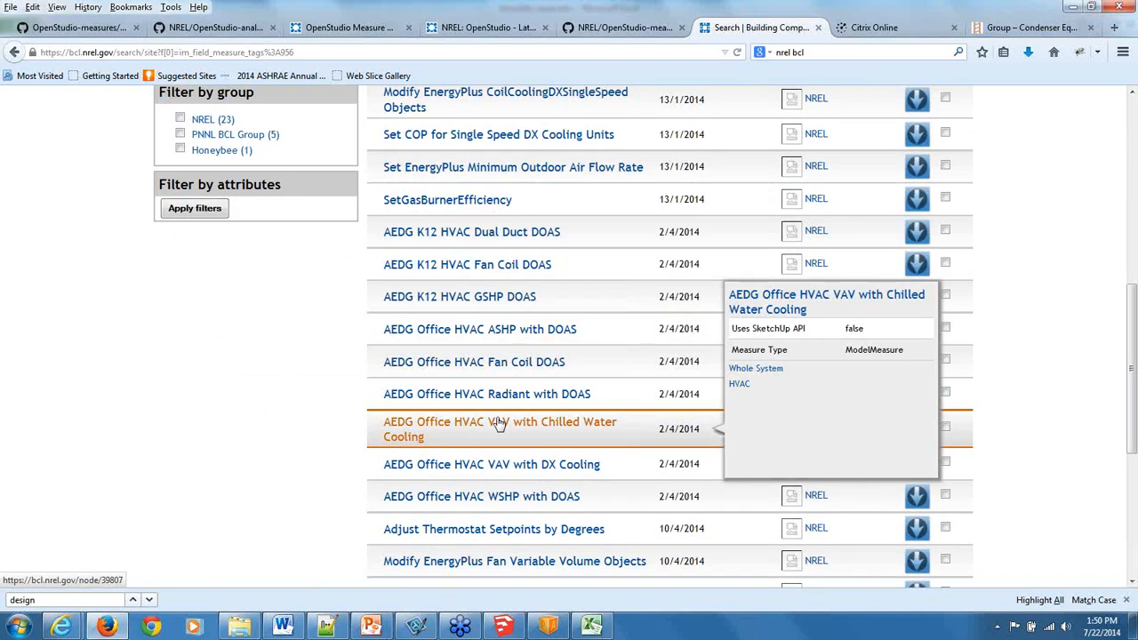
Read the AEDG K12 HVAC GSHP DOAS measure page, then open the page for AEDG Office HVAC VAV with DX Cooling.
{"action": "left_click", "coordinate": [435, 300]}
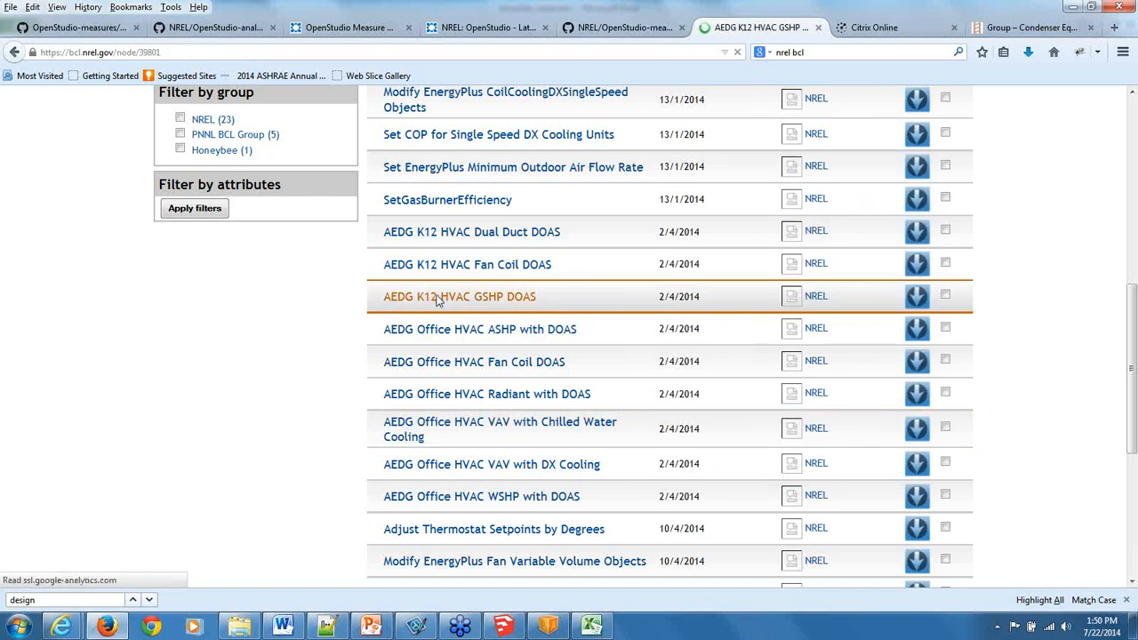
{"action": "scroll", "coordinate": [445, 303], "scroll_direction": "down", "scroll_amount": 2}
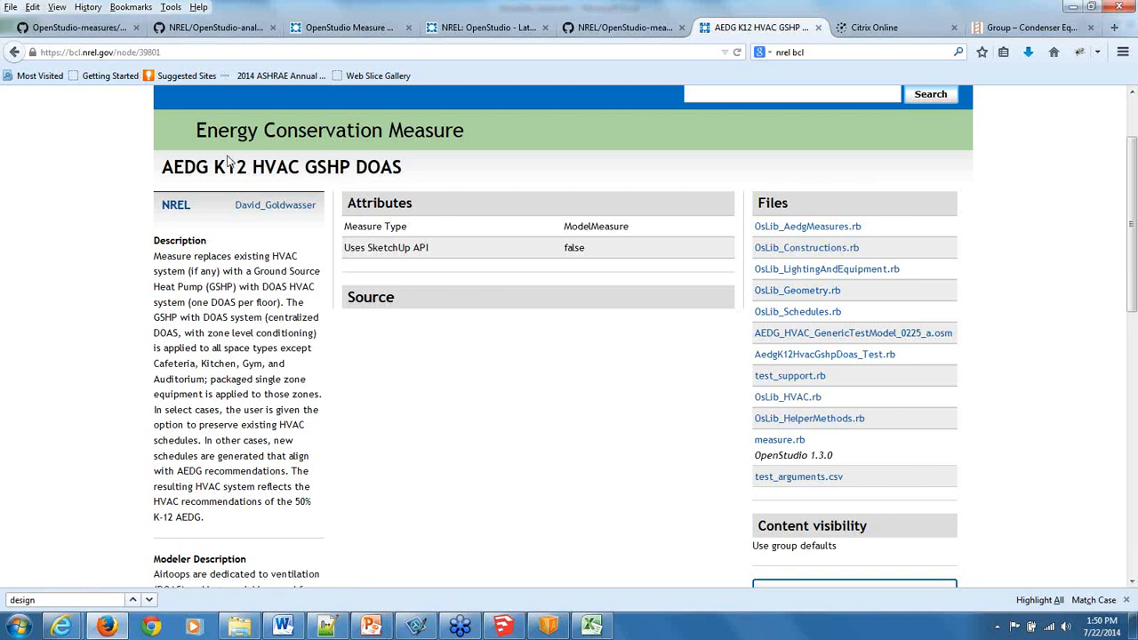
{"action": "left_click", "coordinate": [14, 52]}
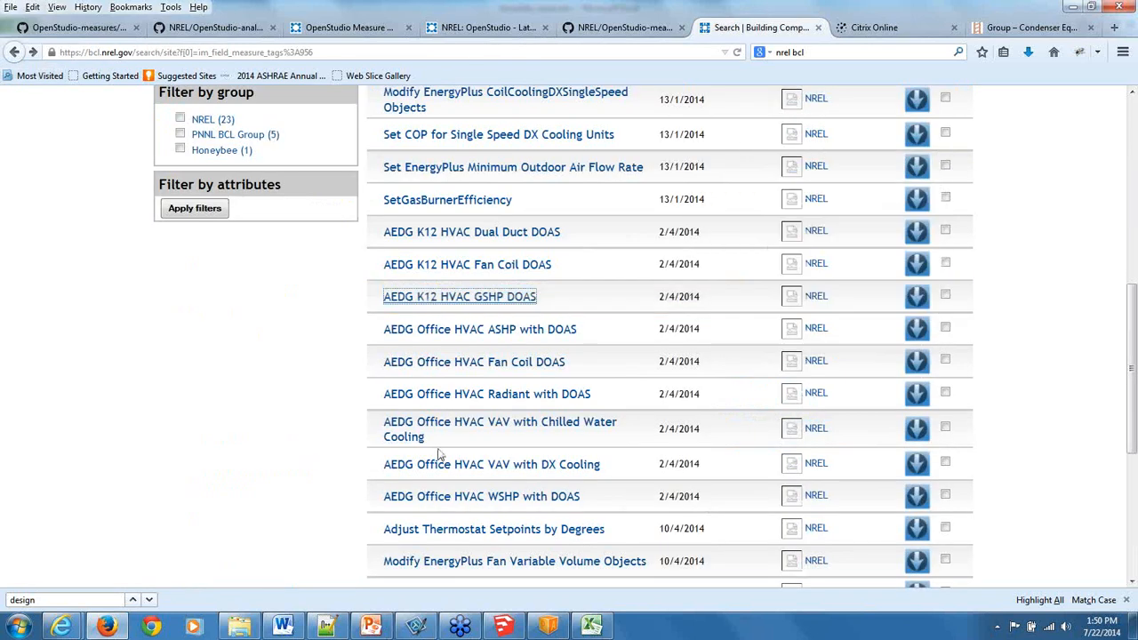
{"action": "left_click", "coordinate": [501, 465]}
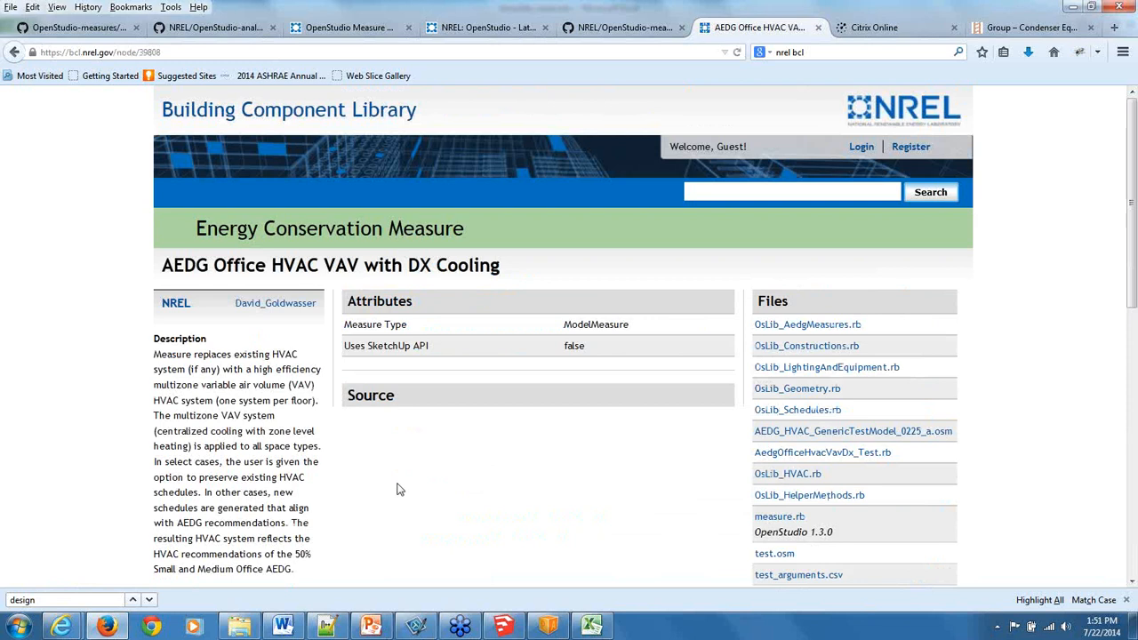
Switch to ParametricAnalysisTool, maximize its window and look over the measure groups of the NYSERDA PAT DEMO 2 project.
{"action": "left_click", "coordinate": [548, 626]}
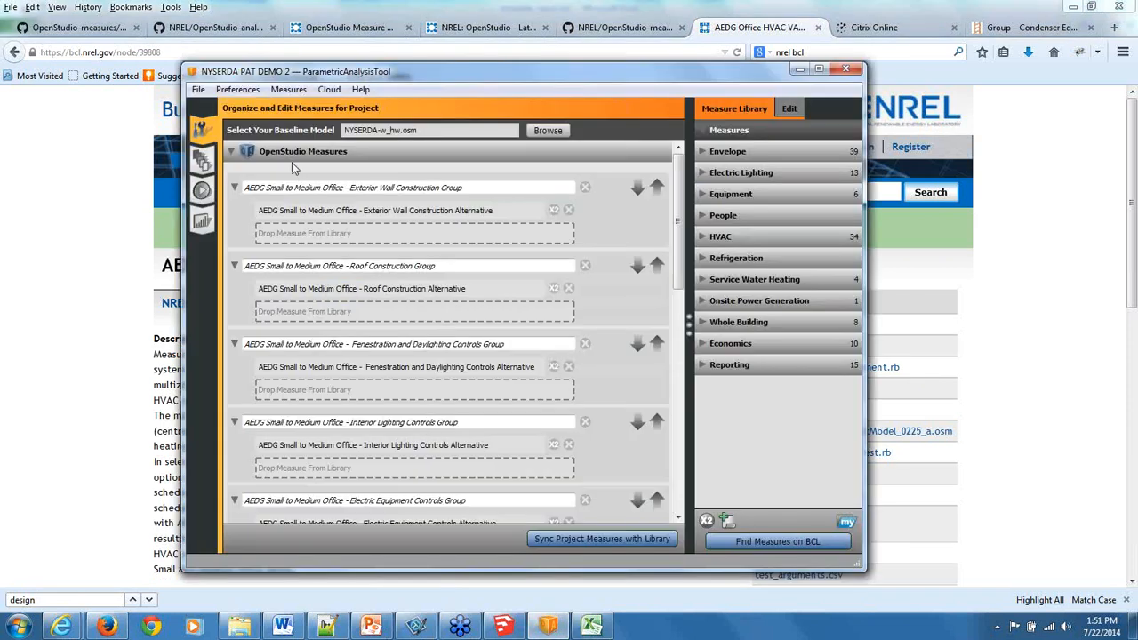
{"action": "left_click", "coordinate": [820, 69]}
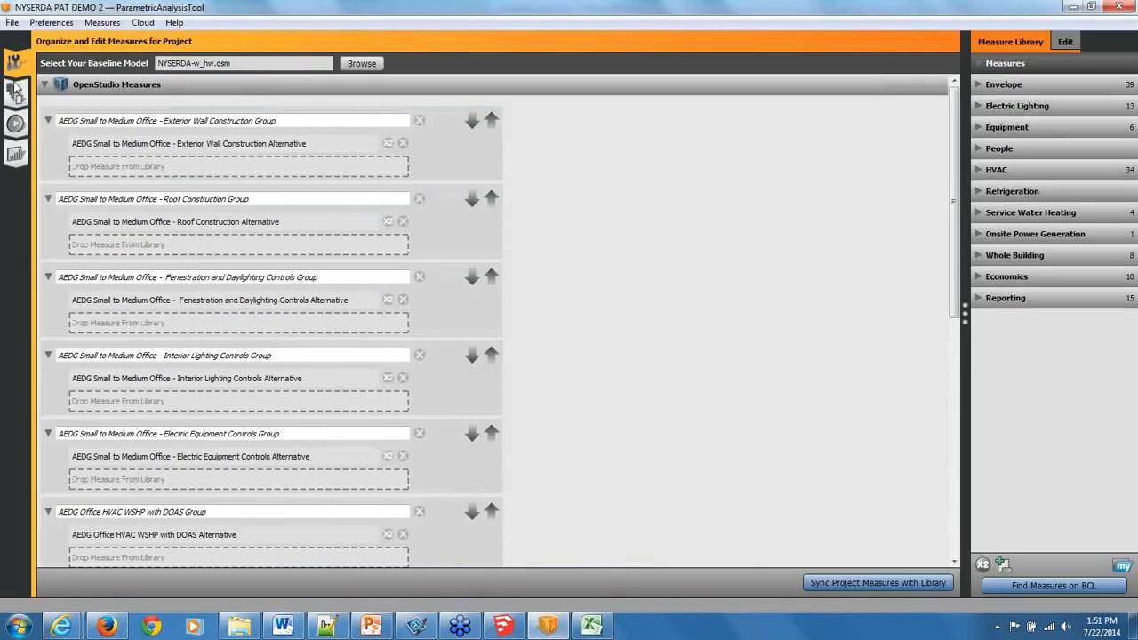
{"action": "left_click", "coordinate": [16, 89]}
{"action": "left_click", "coordinate": [16, 59]}
{"action": "scroll", "coordinate": [513, 235], "scroll_direction": "down", "scroll_amount": 10}
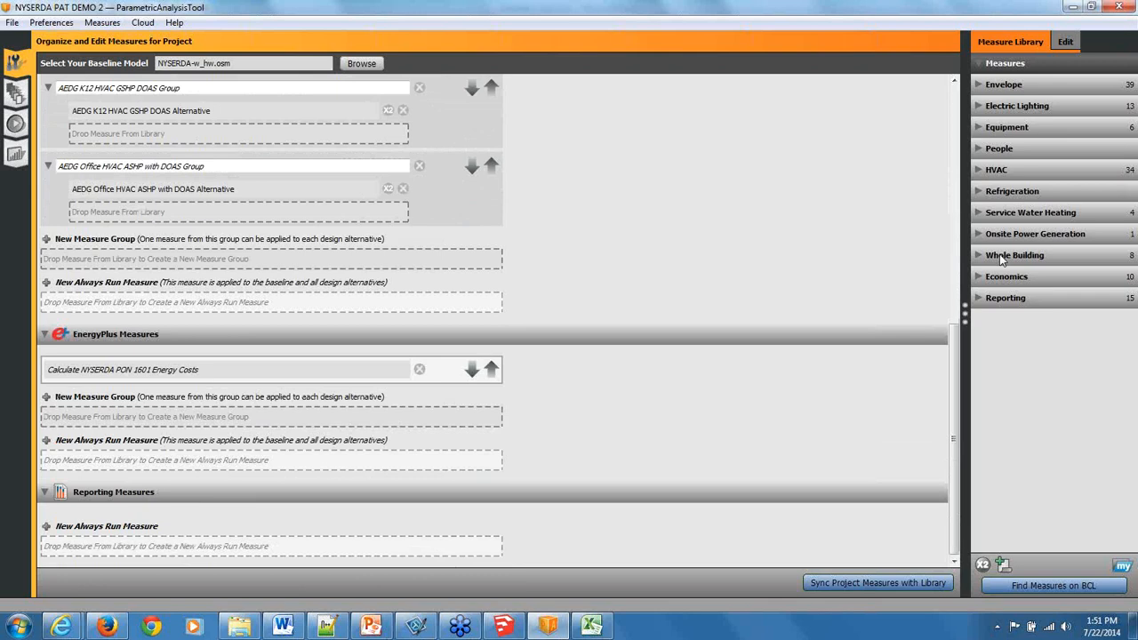
Widen the measure library and list the Whole System measures in its HVAC category.
{"action": "left_click", "coordinate": [982, 169]}
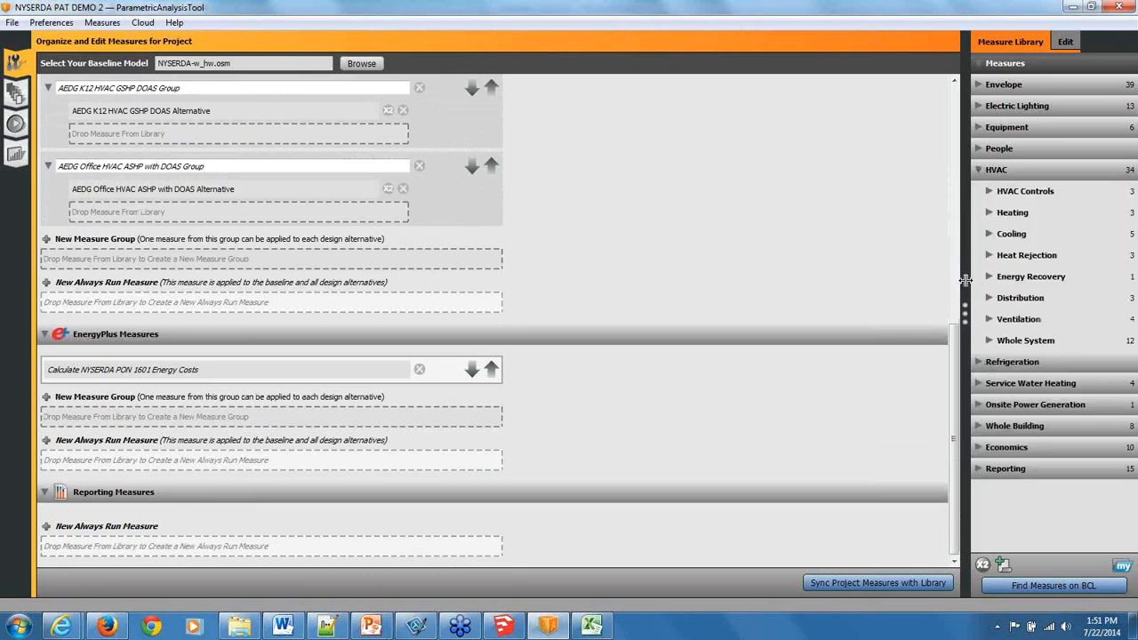
{"action": "left_click_drag", "start_coordinate": [965, 281], "coordinate": [616, 294]}
{"action": "left_click", "coordinate": [662, 341]}
{"action": "scroll", "coordinate": [711, 400], "scroll_direction": "down", "scroll_amount": 4}
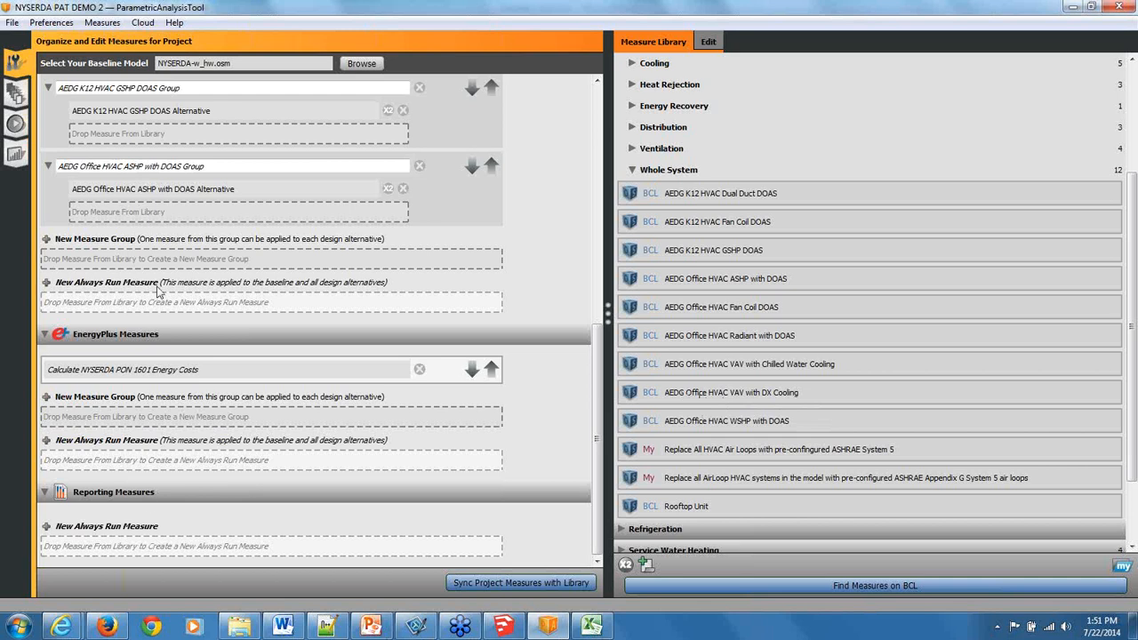
Try to add a new measure group under OpenStudio Measures, accepting removal of existing design alternatives, and relaunch the tool.
{"action": "left_click", "coordinate": [142, 260]}
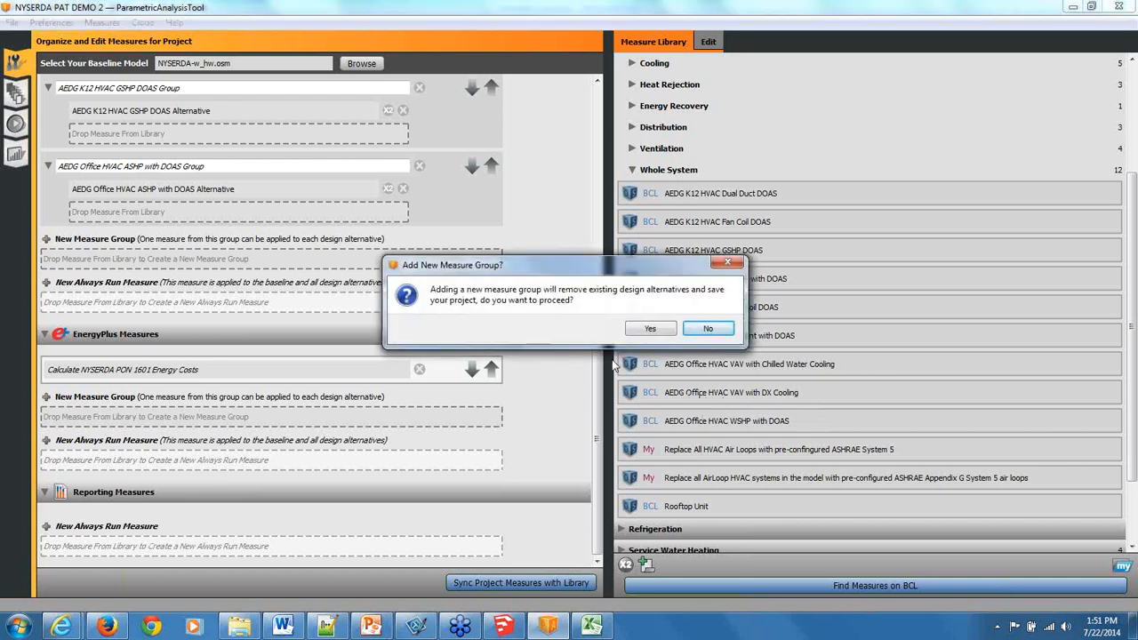
{"action": "left_click", "coordinate": [650, 330]}
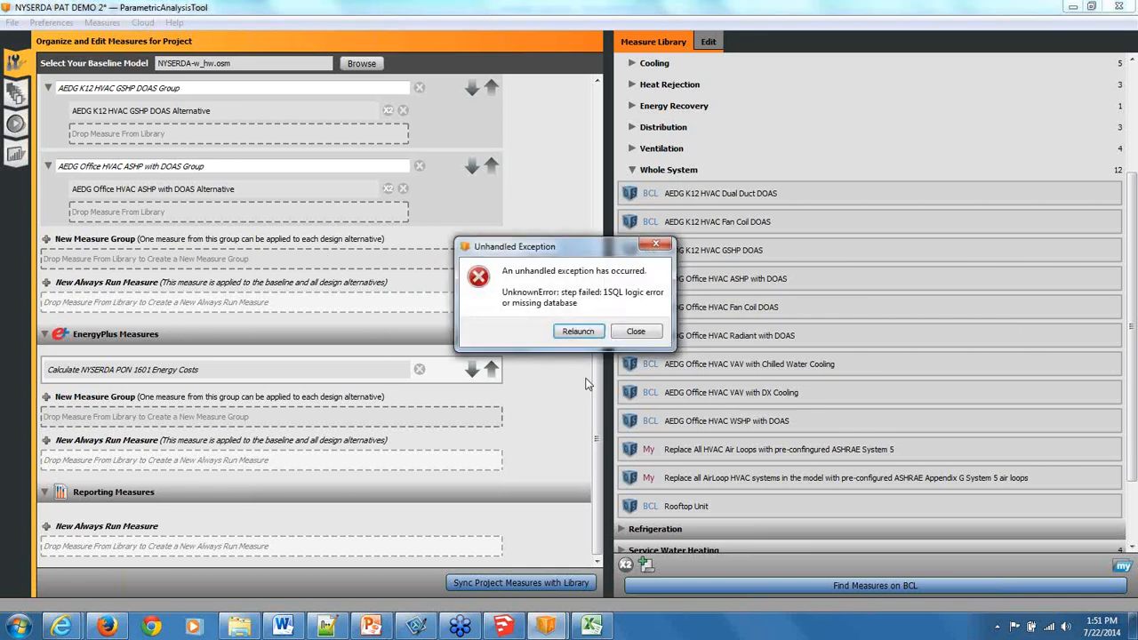
{"action": "left_click", "coordinate": [578, 333]}
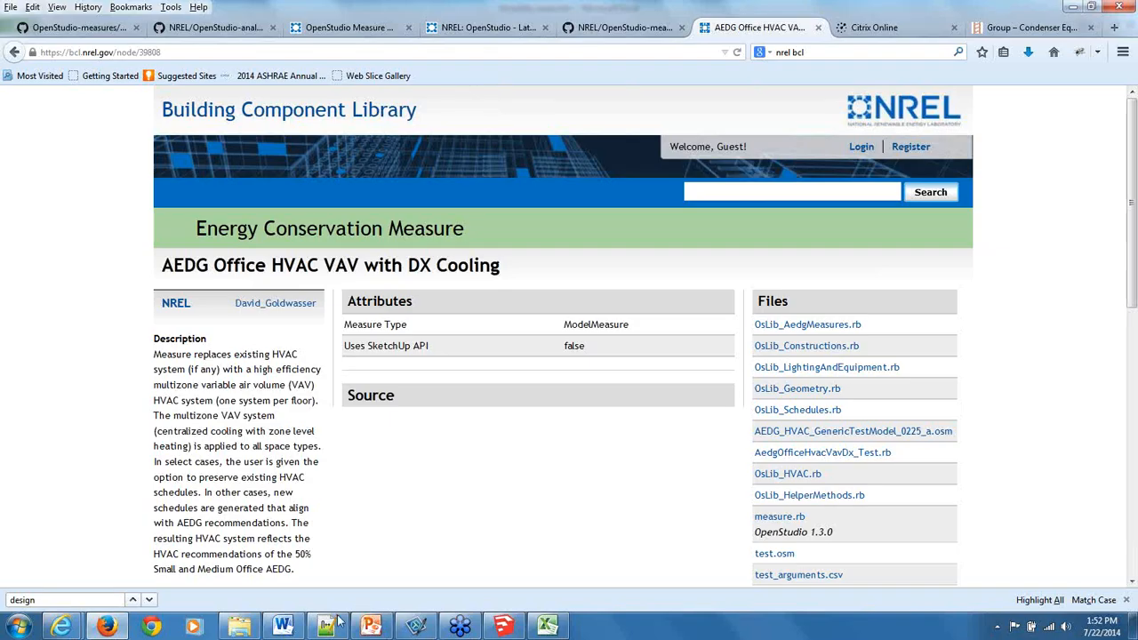
Launch the OpenStudio application from the OpenStudio 1.4.0 program folder and show its component and measure commands.
{"action": "left_click", "coordinate": [20, 626]}
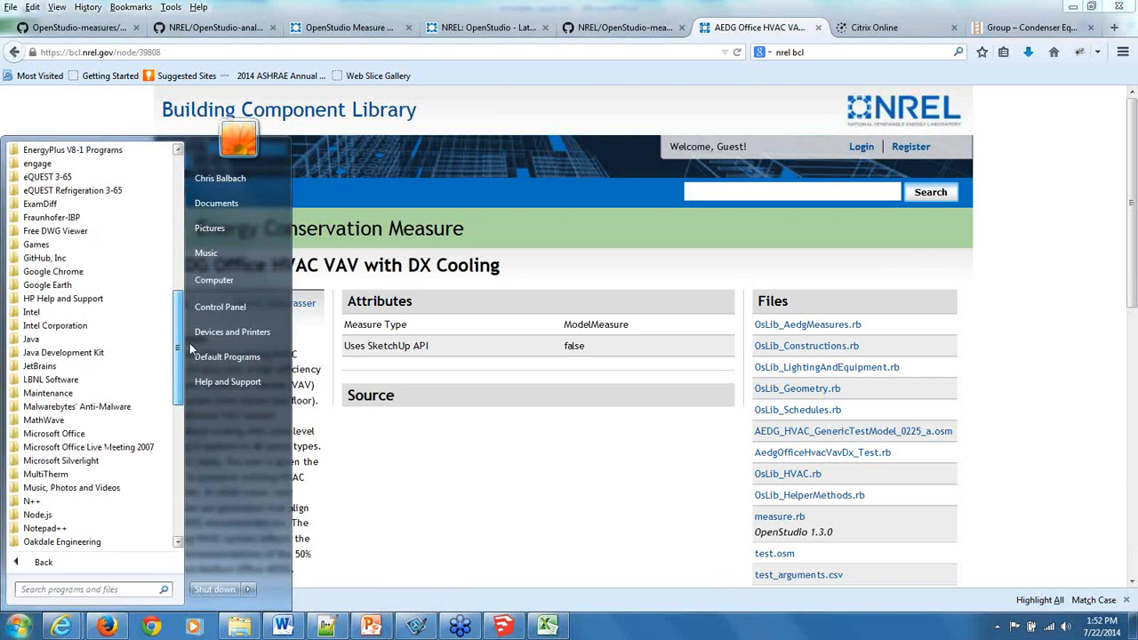
{"action": "scroll", "coordinate": [106, 373], "scroll_direction": "down", "scroll_amount": 5}
{"action": "left_click", "coordinate": [56, 393]}
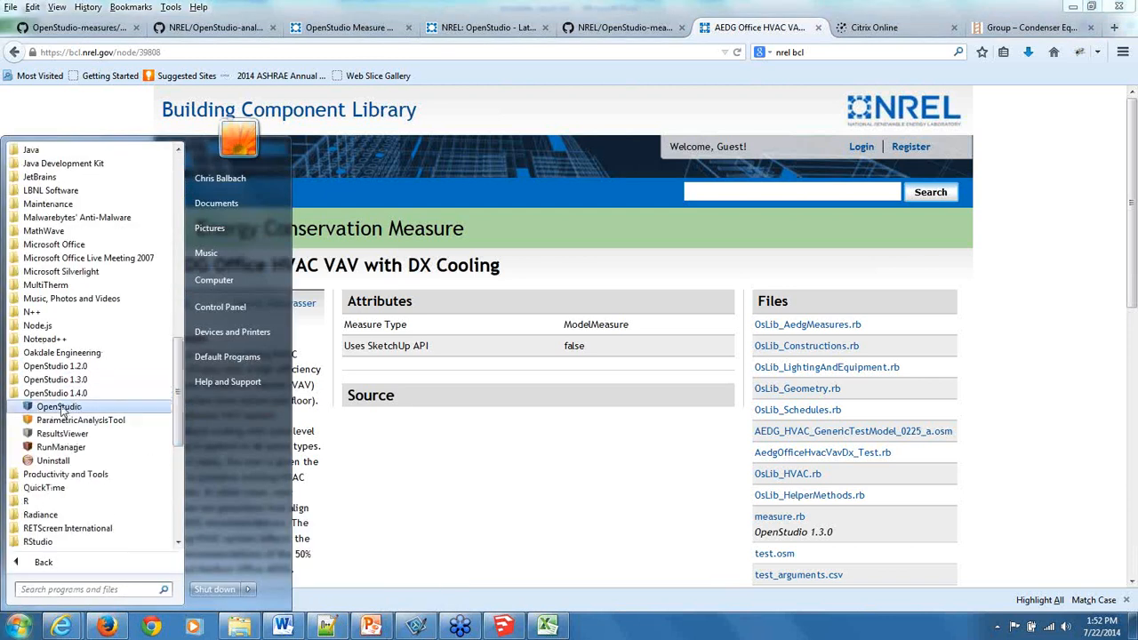
{"action": "left_click", "coordinate": [59, 407]}
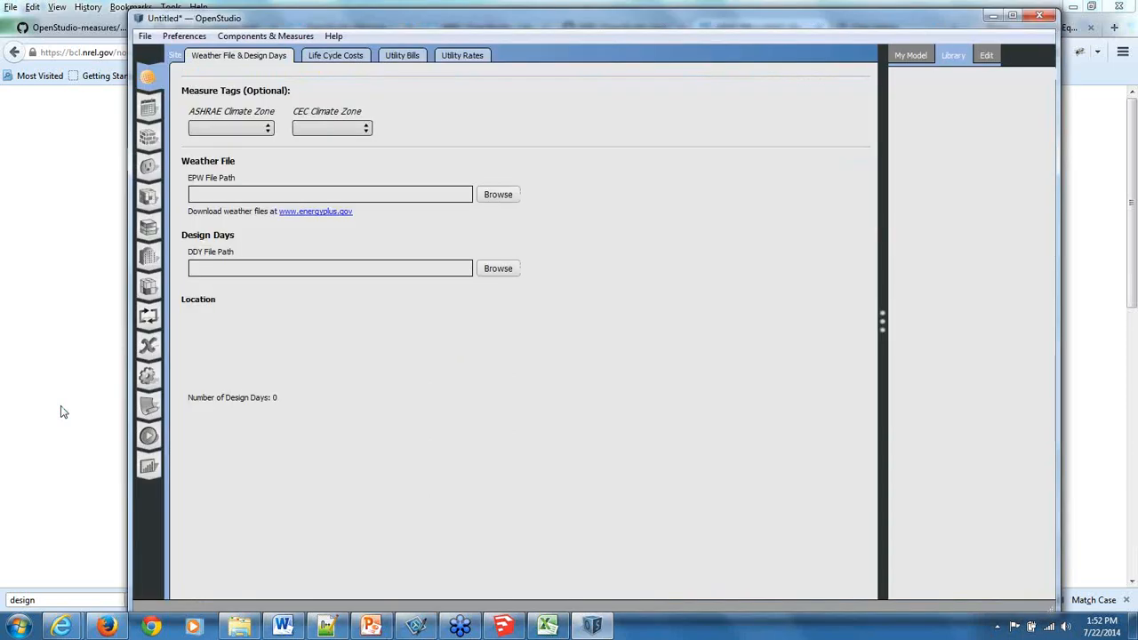
{"action": "left_click", "coordinate": [270, 36]}
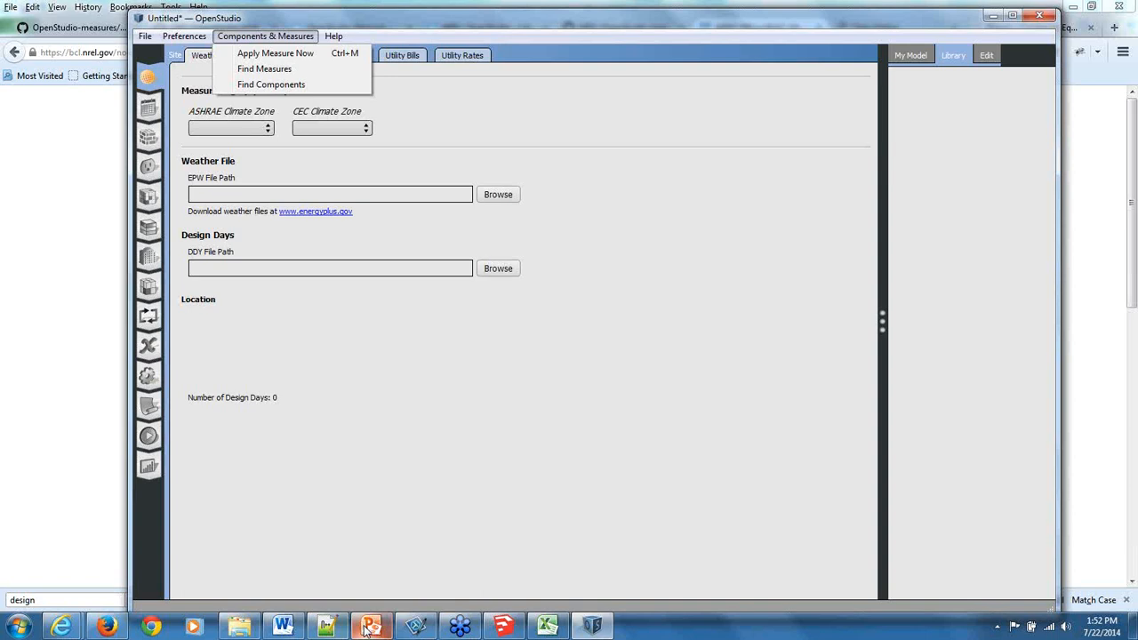
Switch to PowerPoint and show the Free Webinars slide of the OpenStudio 1.4.0 update presentation.
{"action": "left_click", "coordinate": [371, 630]}
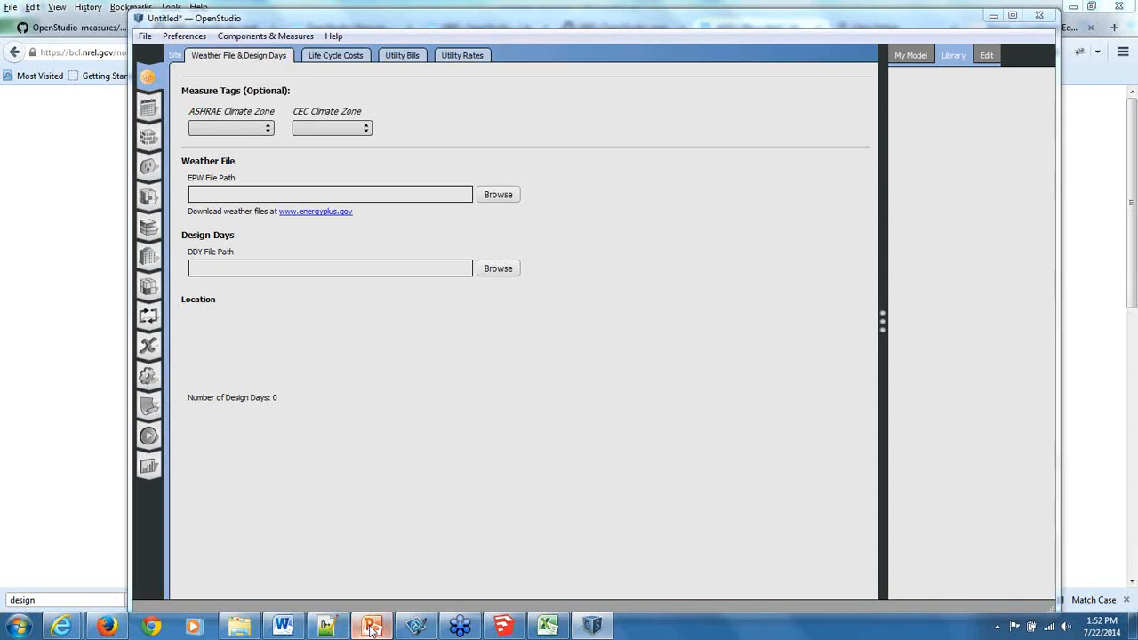
{"action": "scroll", "coordinate": [304, 435], "scroll_direction": "down", "scroll_amount": 1}
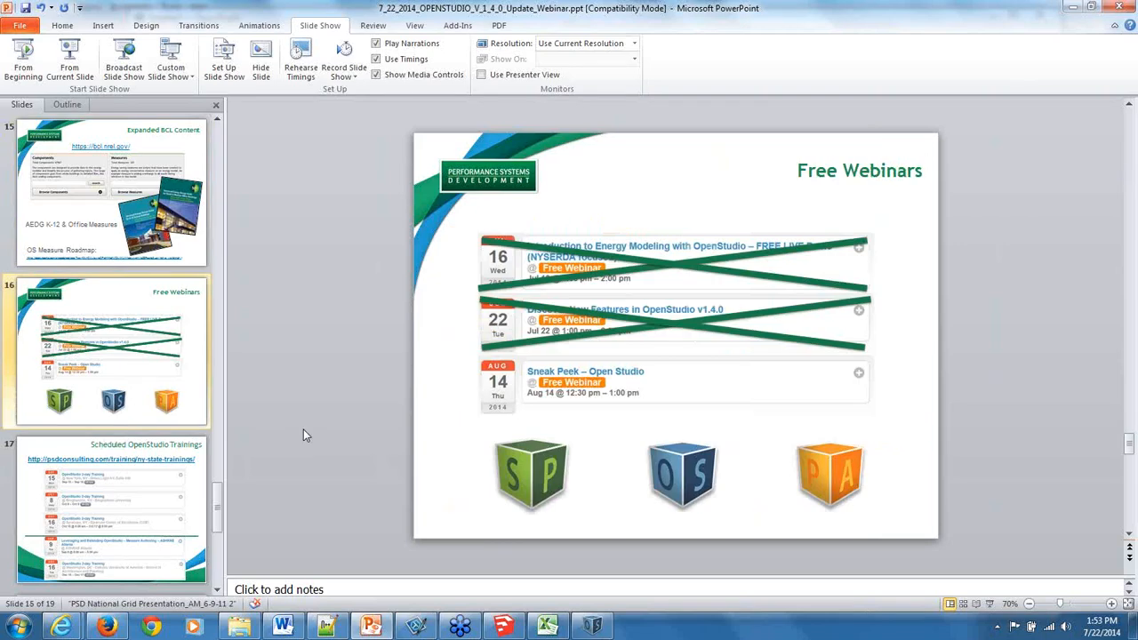